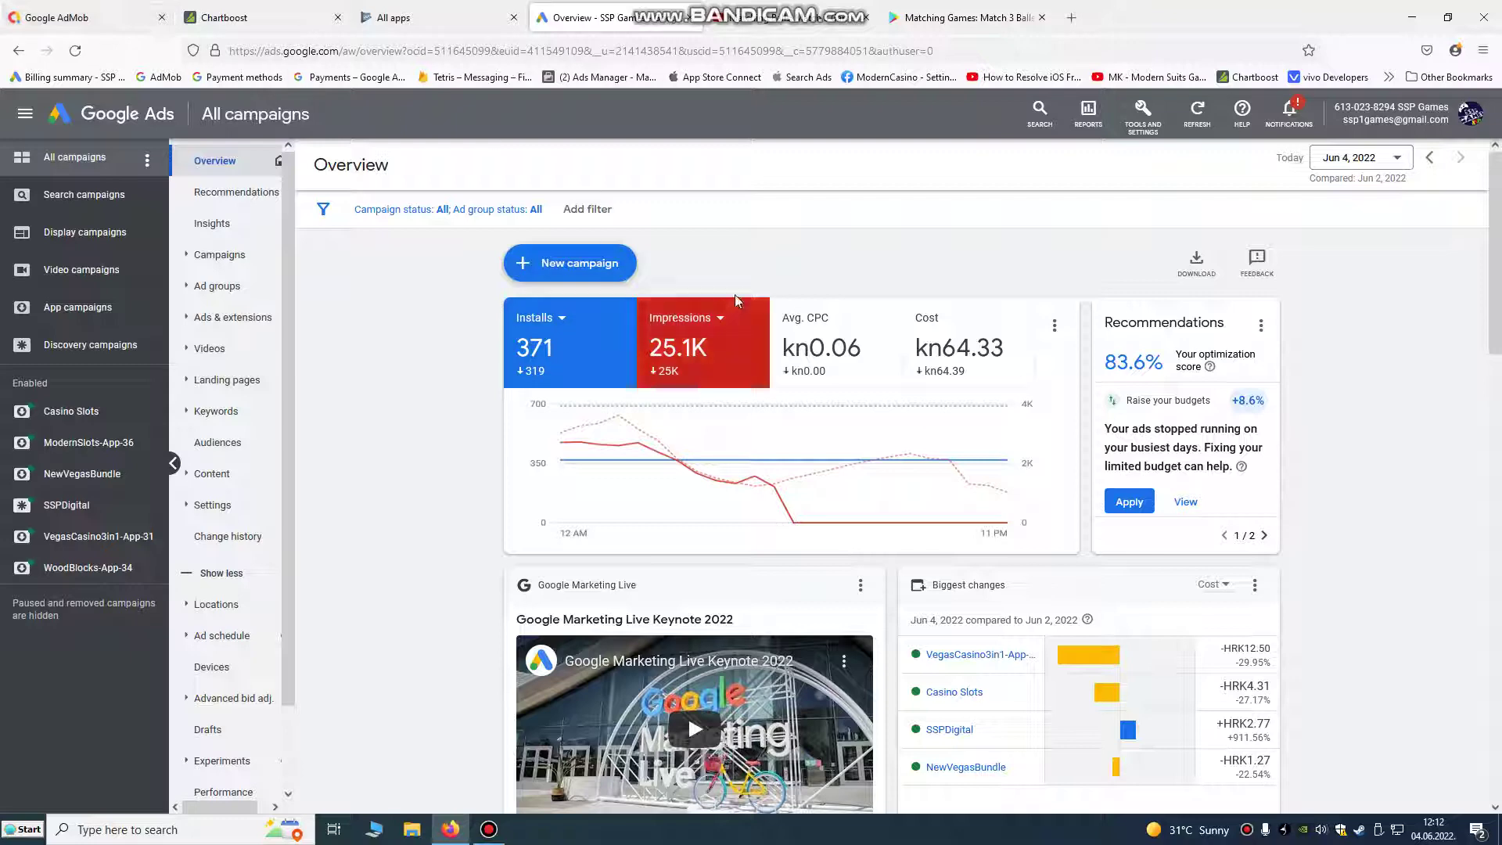
Start a new App promotion campaign for App installs targeting Android
click(117, 116)
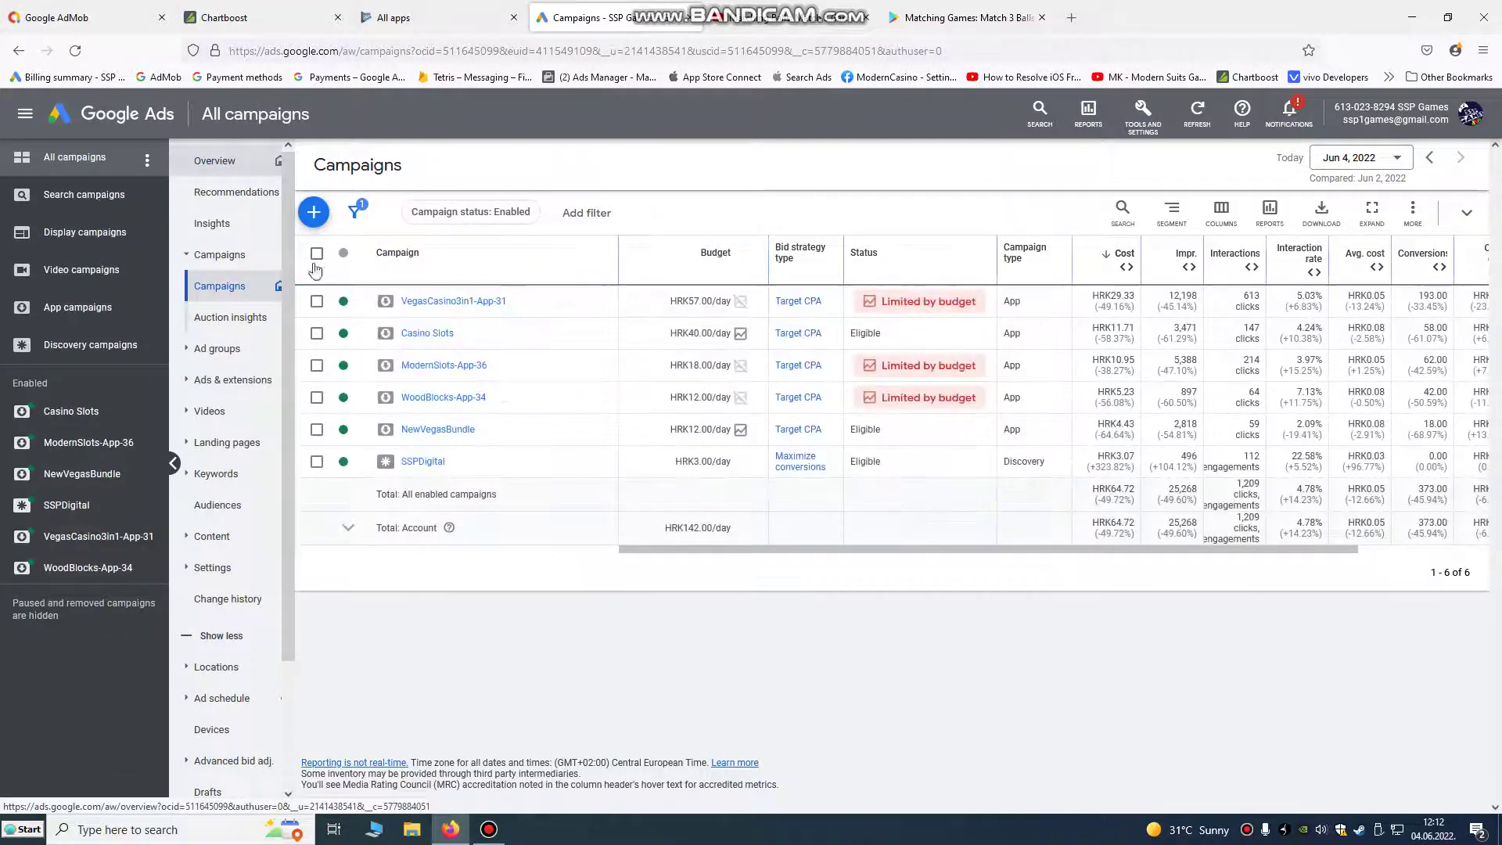
click(31, 162)
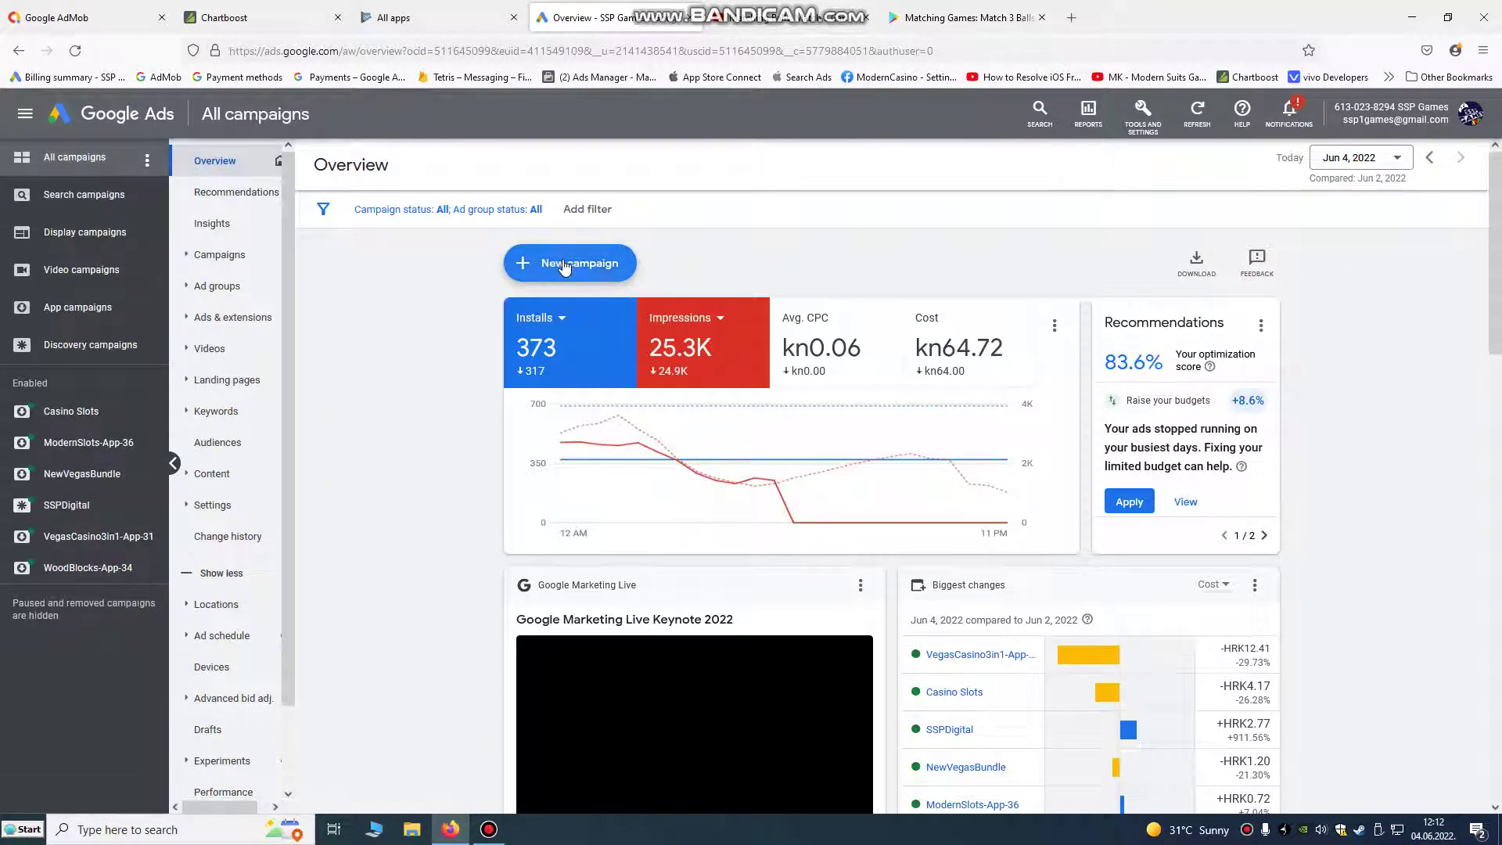
click(566, 263)
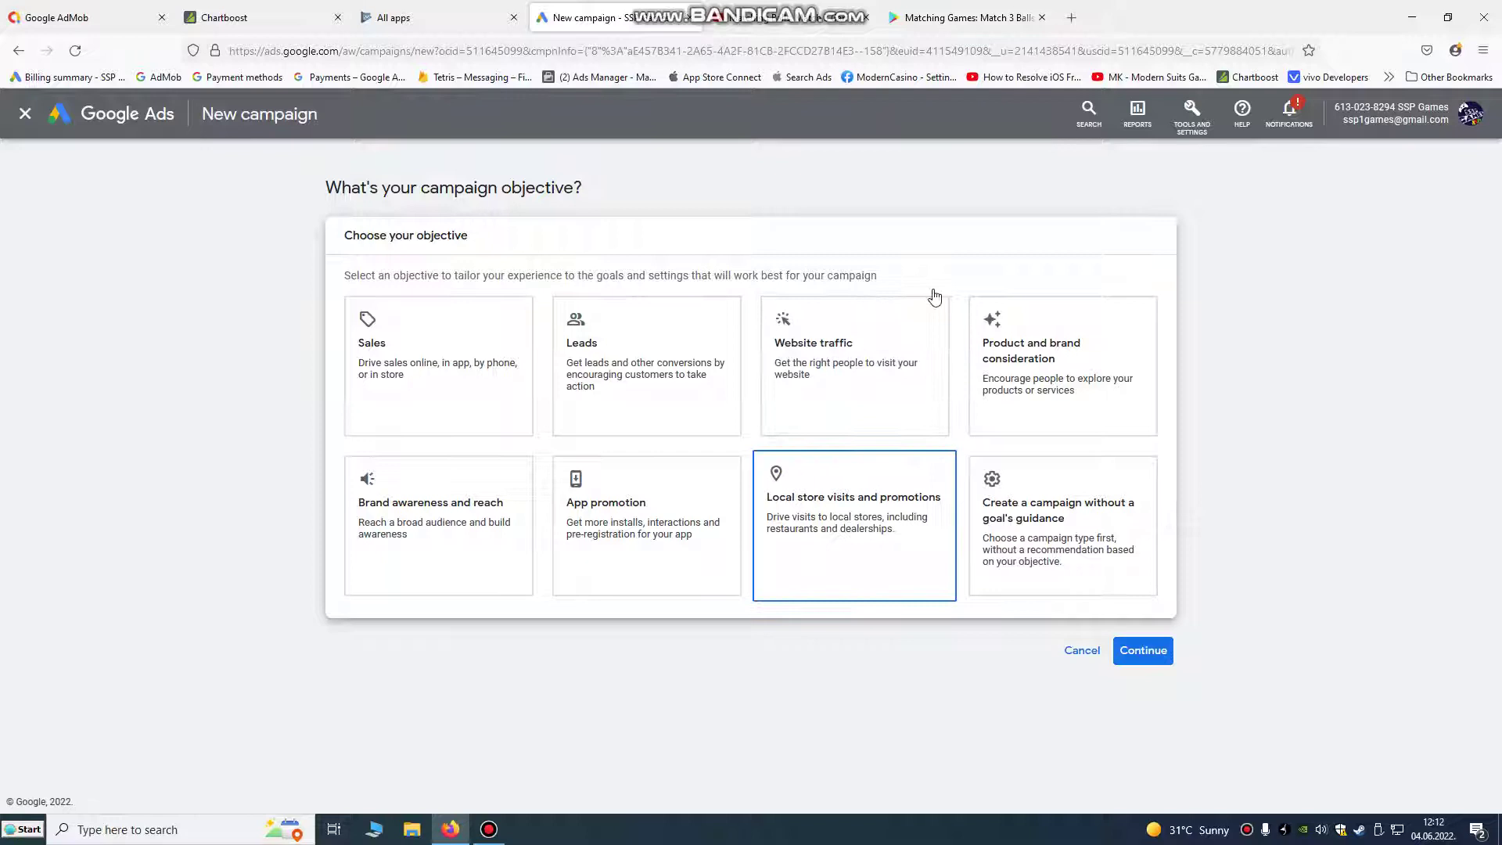
click(658, 510)
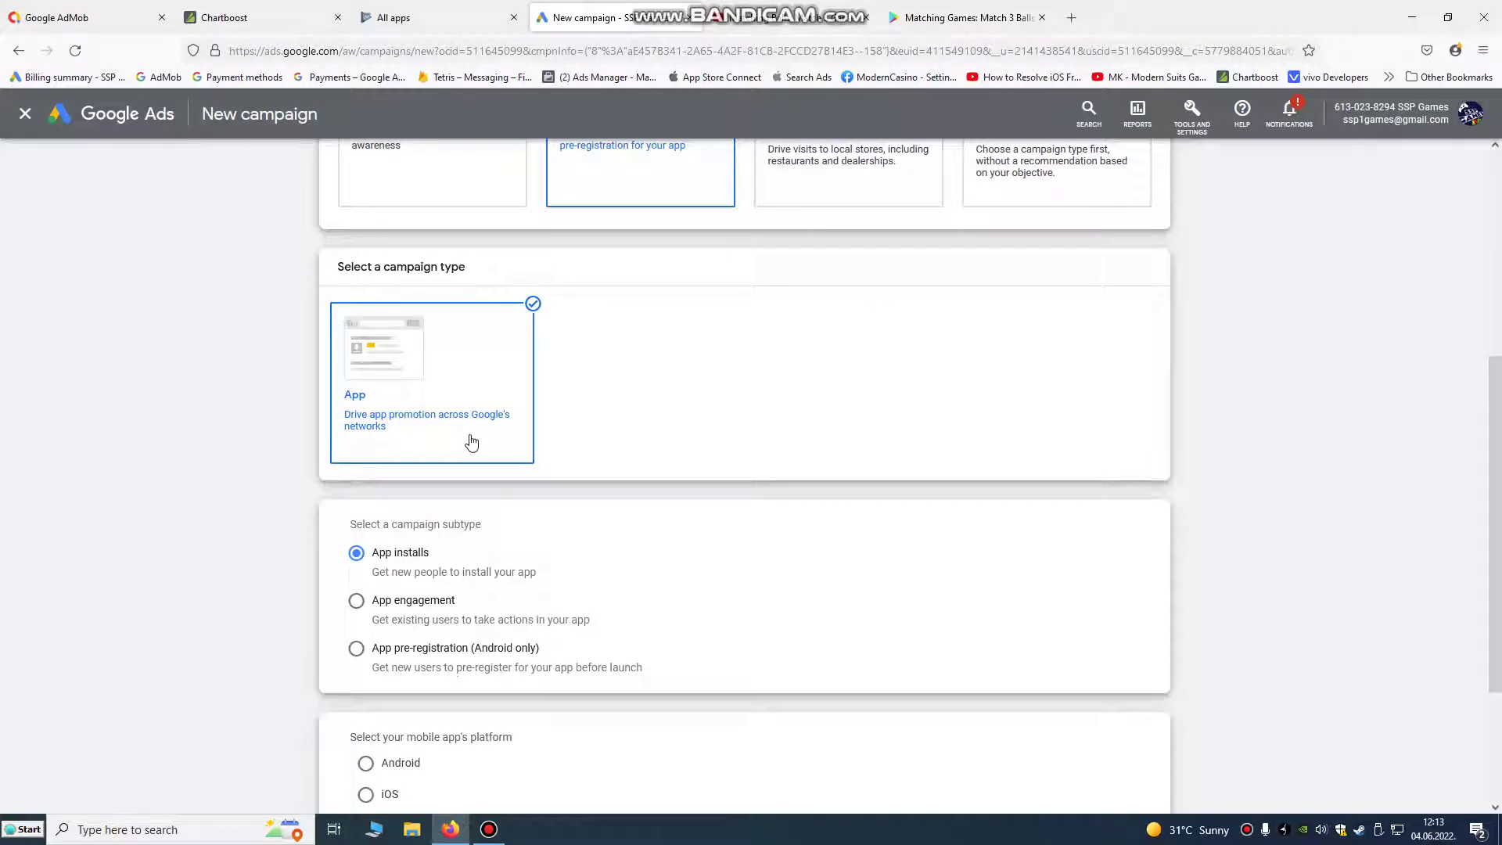
scroll(478, 470, down, 3)
click(365, 557)
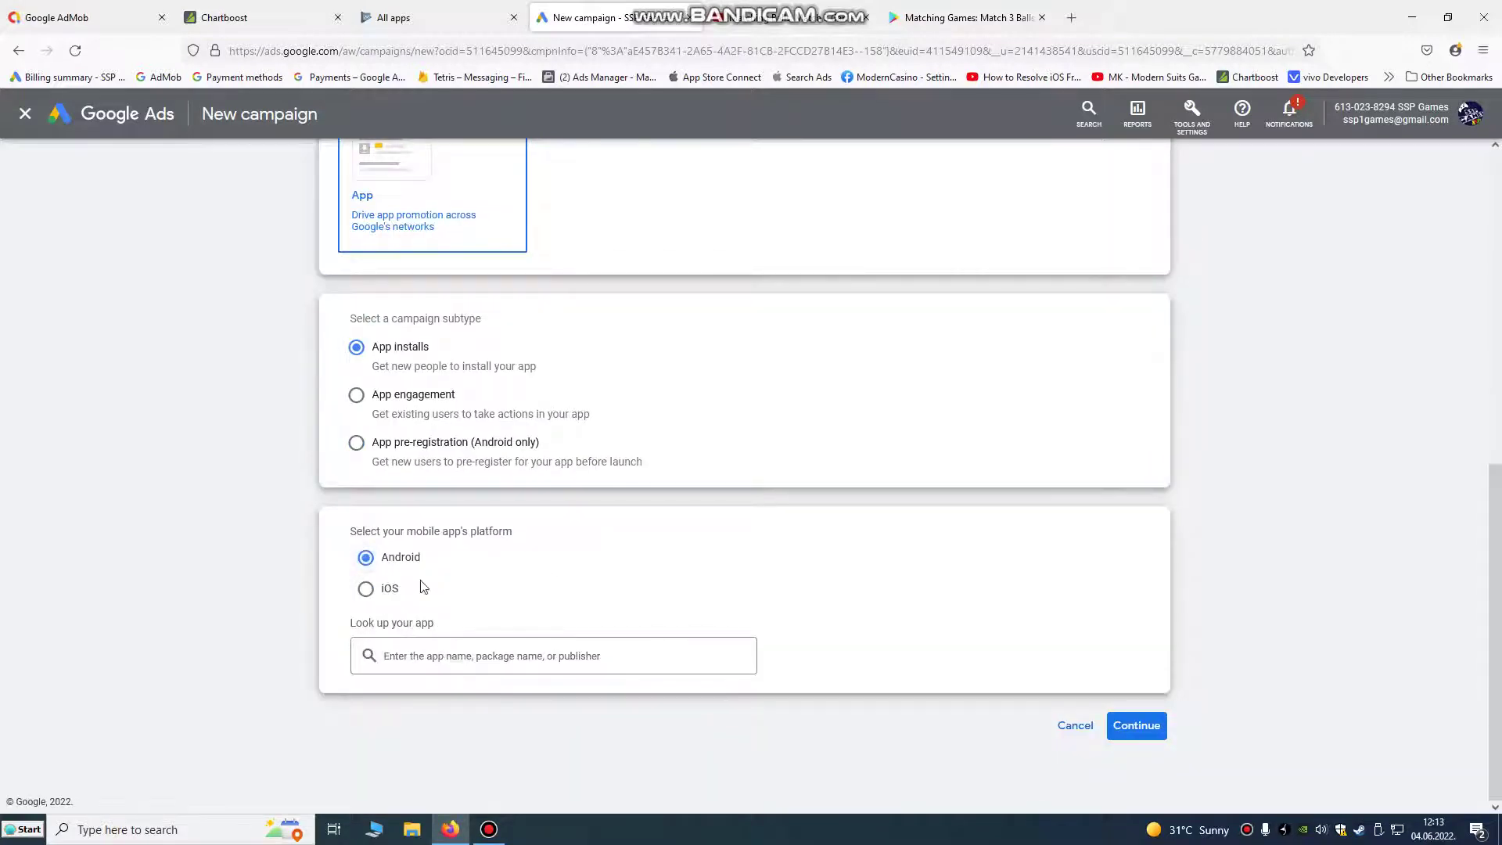
Look up the app by its Play Store URL and link Matching Games: Match 3 Balls
click(512, 666)
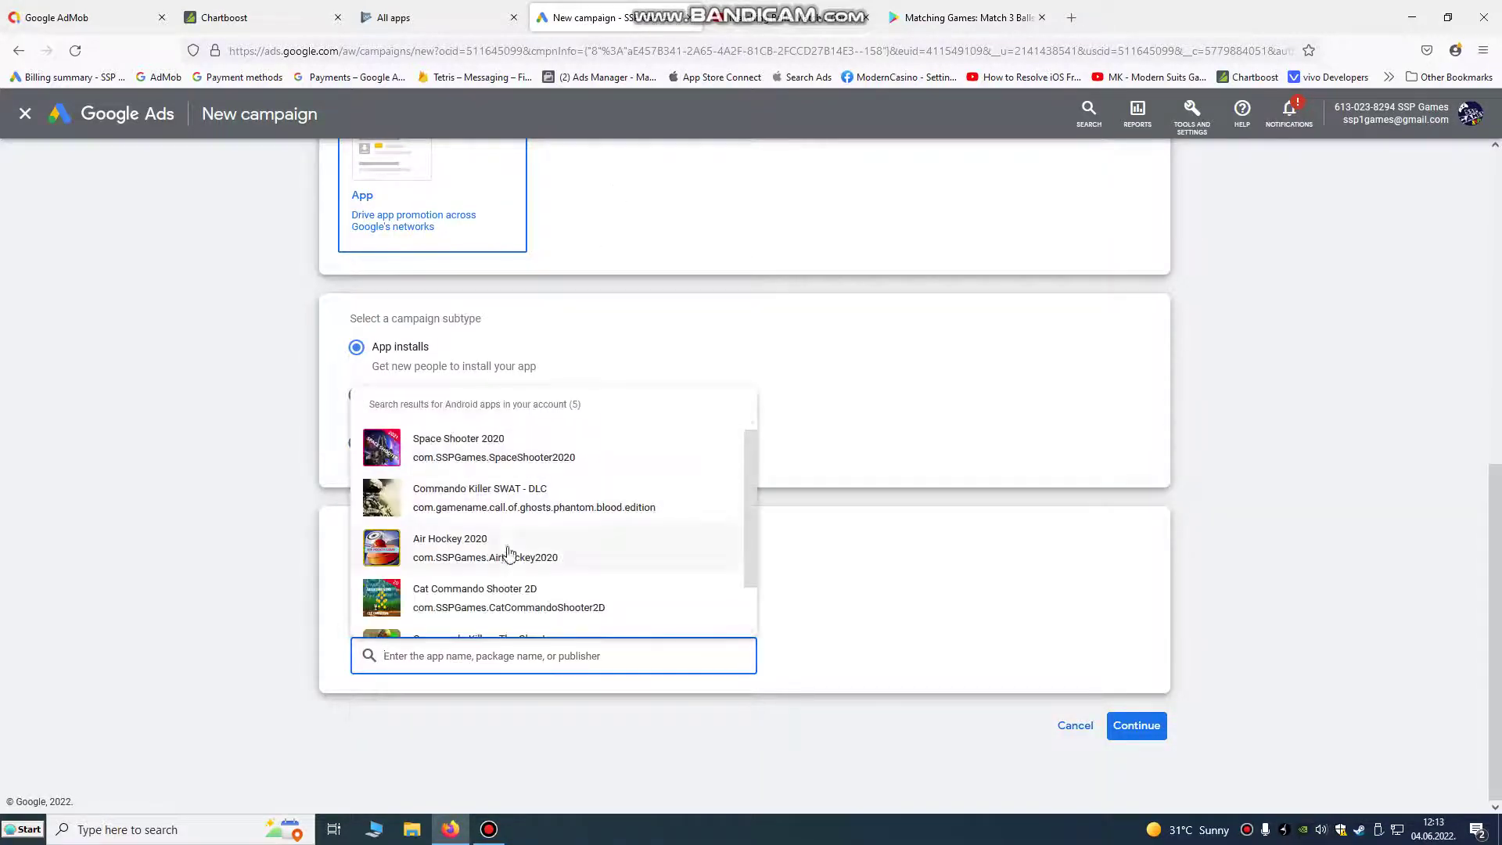
click(962, 17)
click(480, 50)
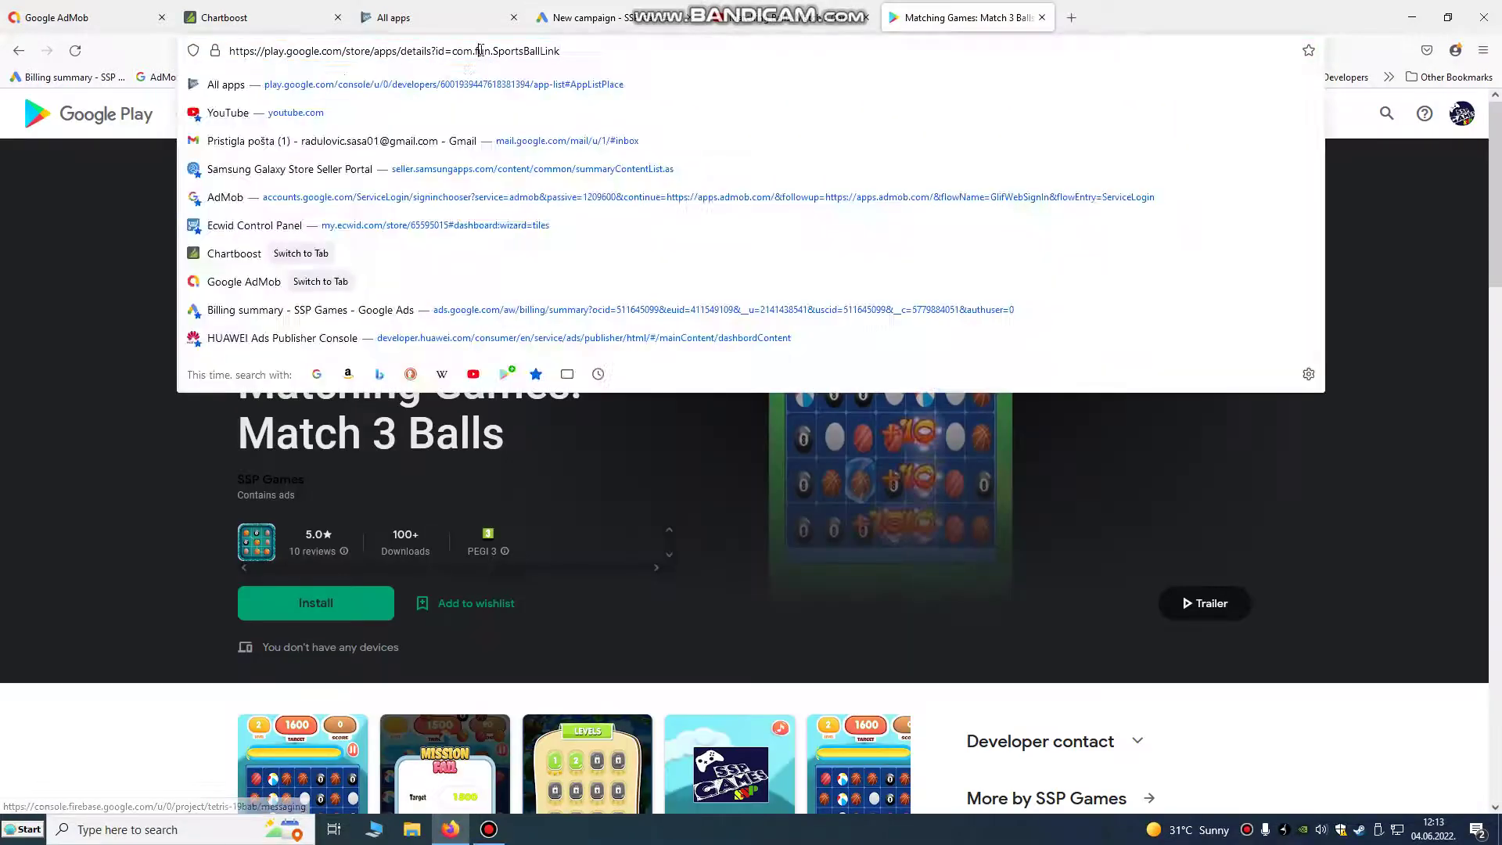
click(675, 6)
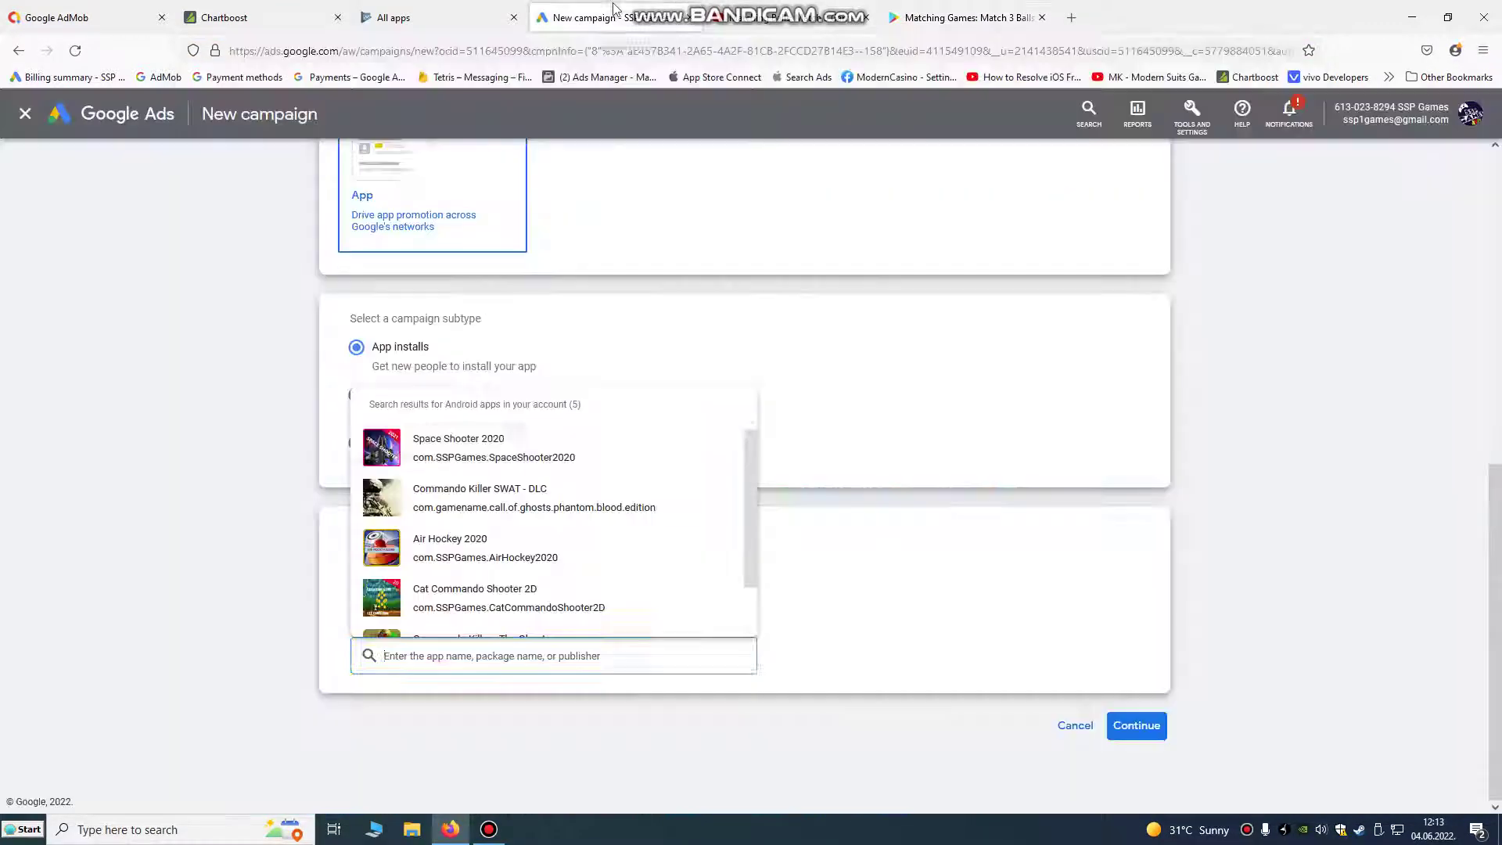
click(436, 653)
text(https://play.google.com/store/apps/details?id=com.fun.SportsBallLink)
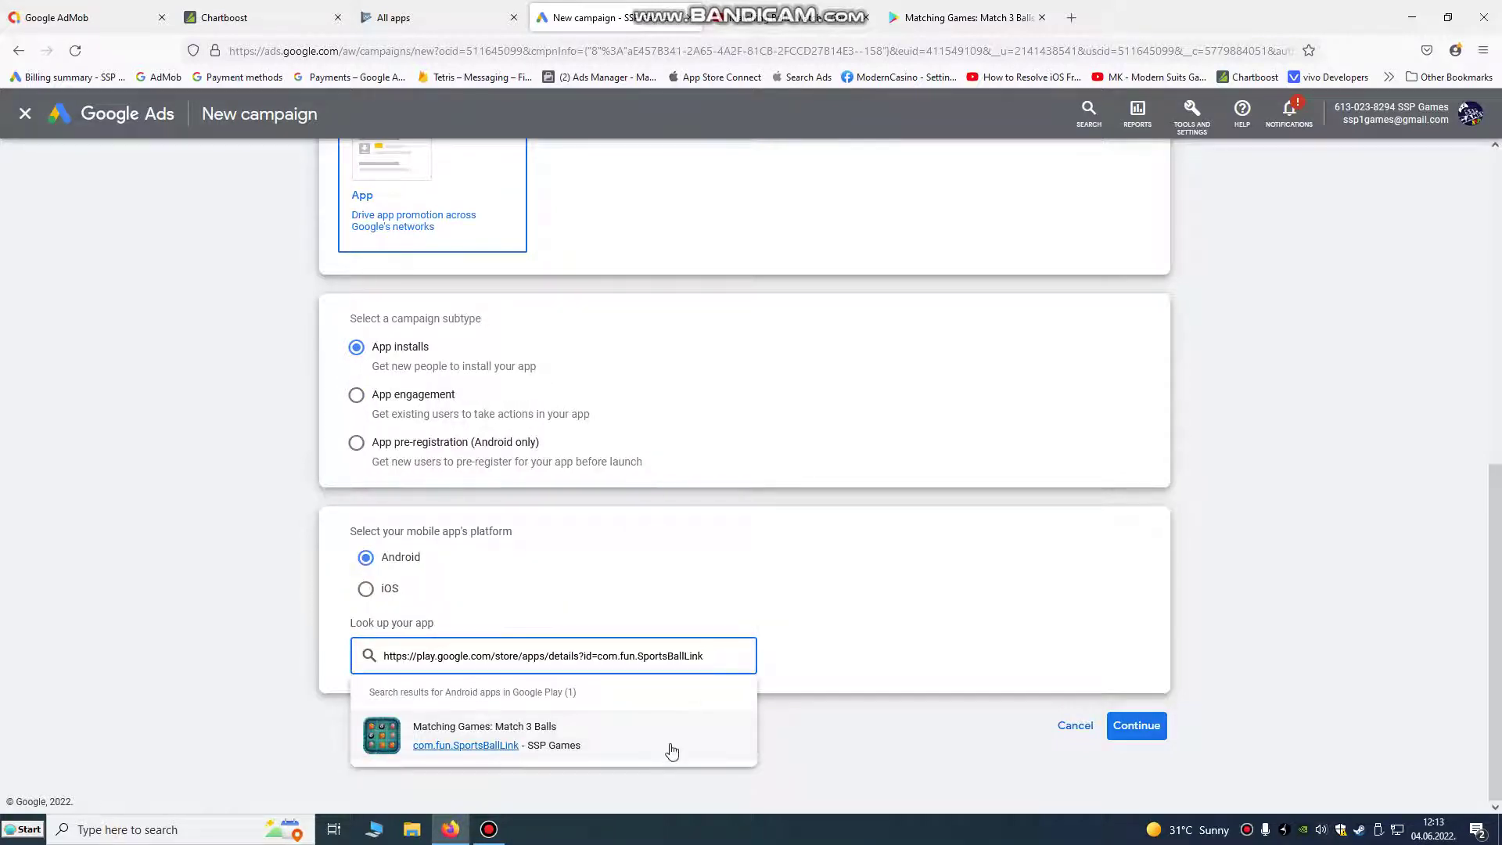
click(672, 751)
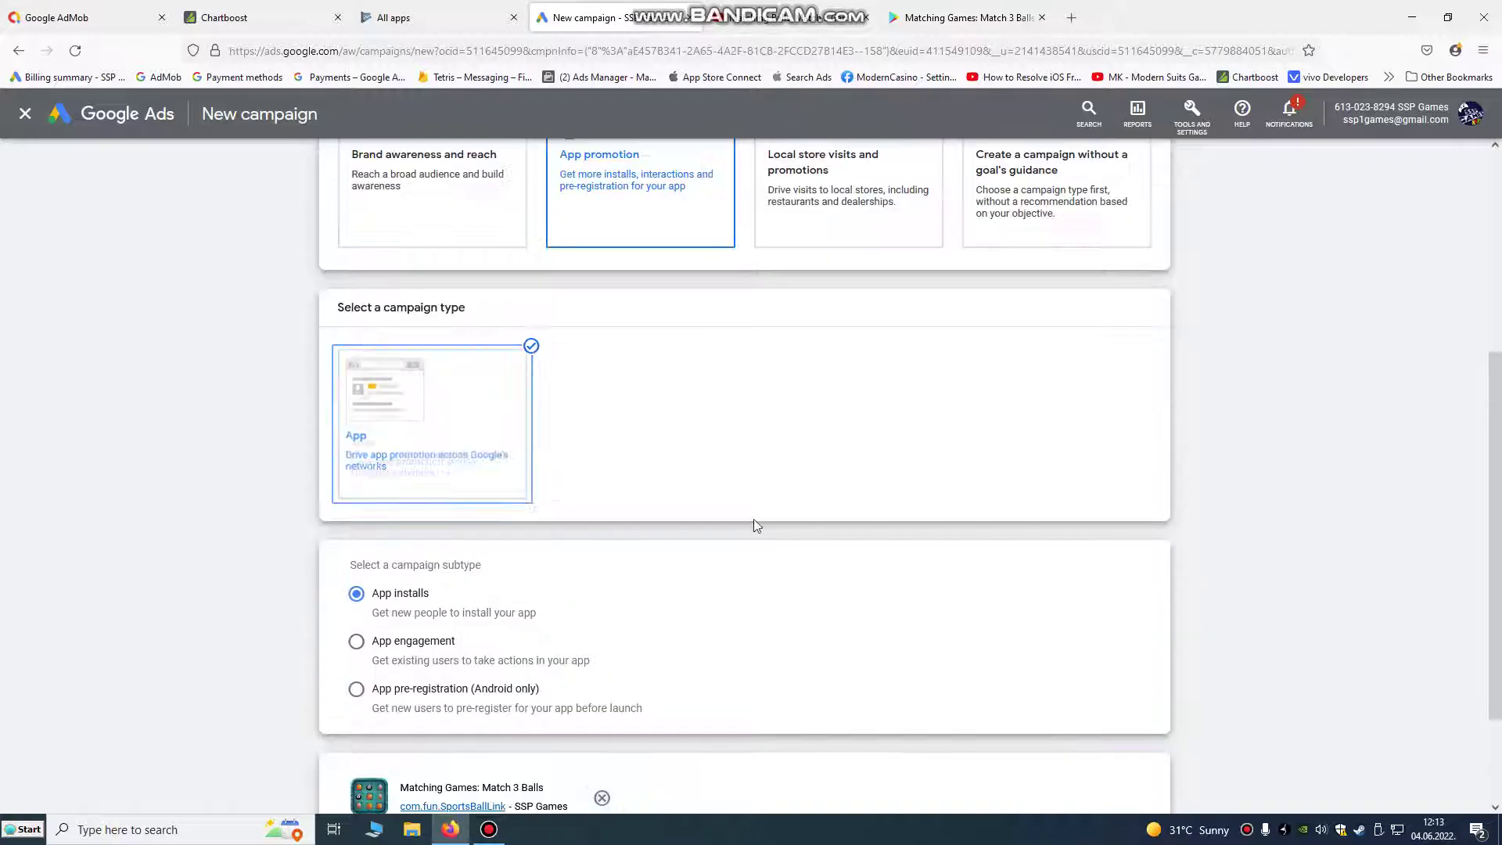
Continue to campaign settings and rename the campaign to BallMatchGame
click(1136, 726)
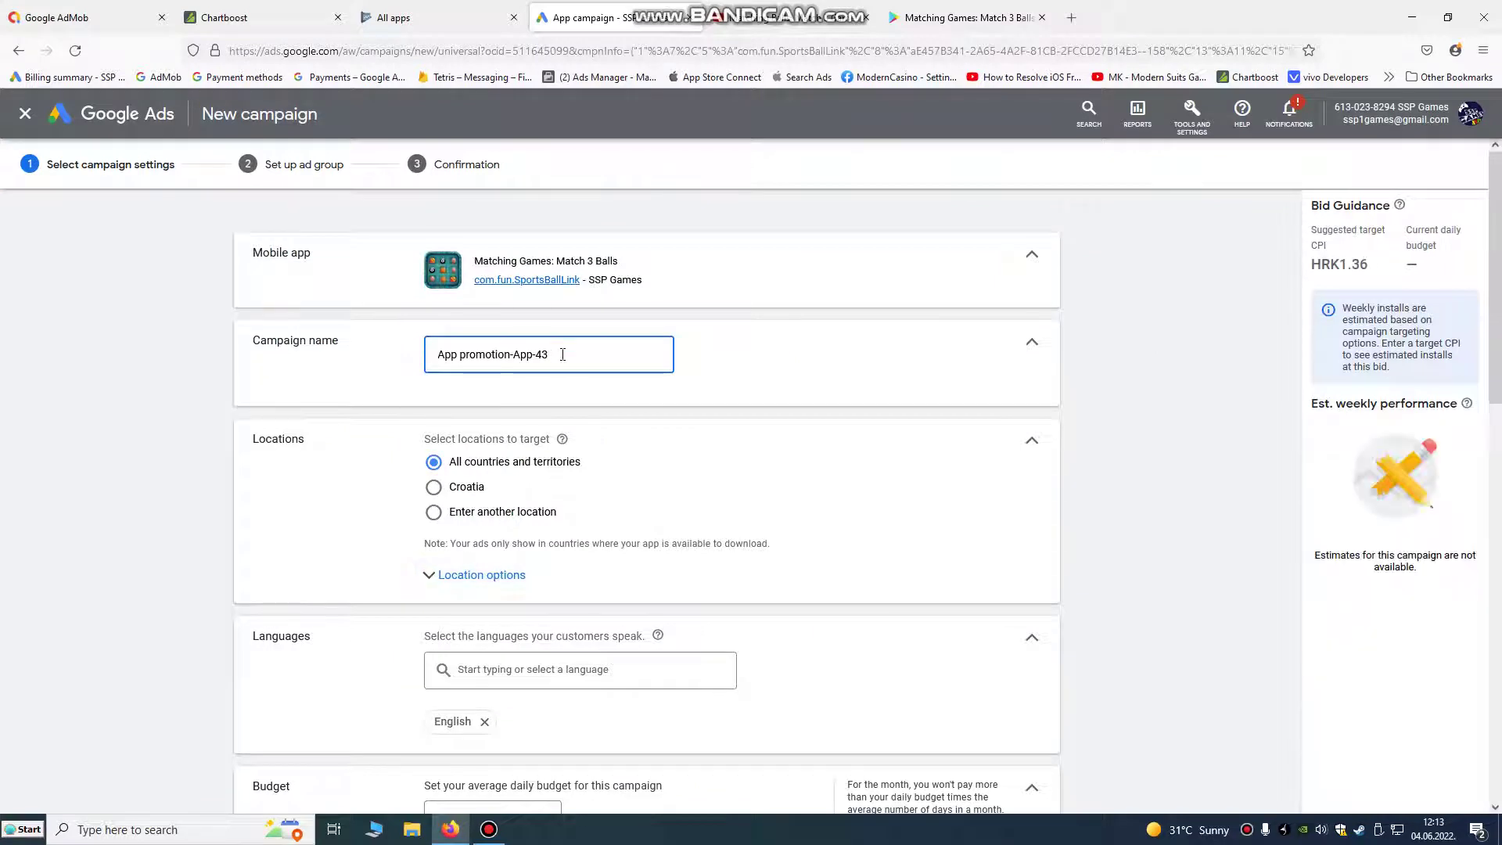
drag(560, 354, 335, 361)
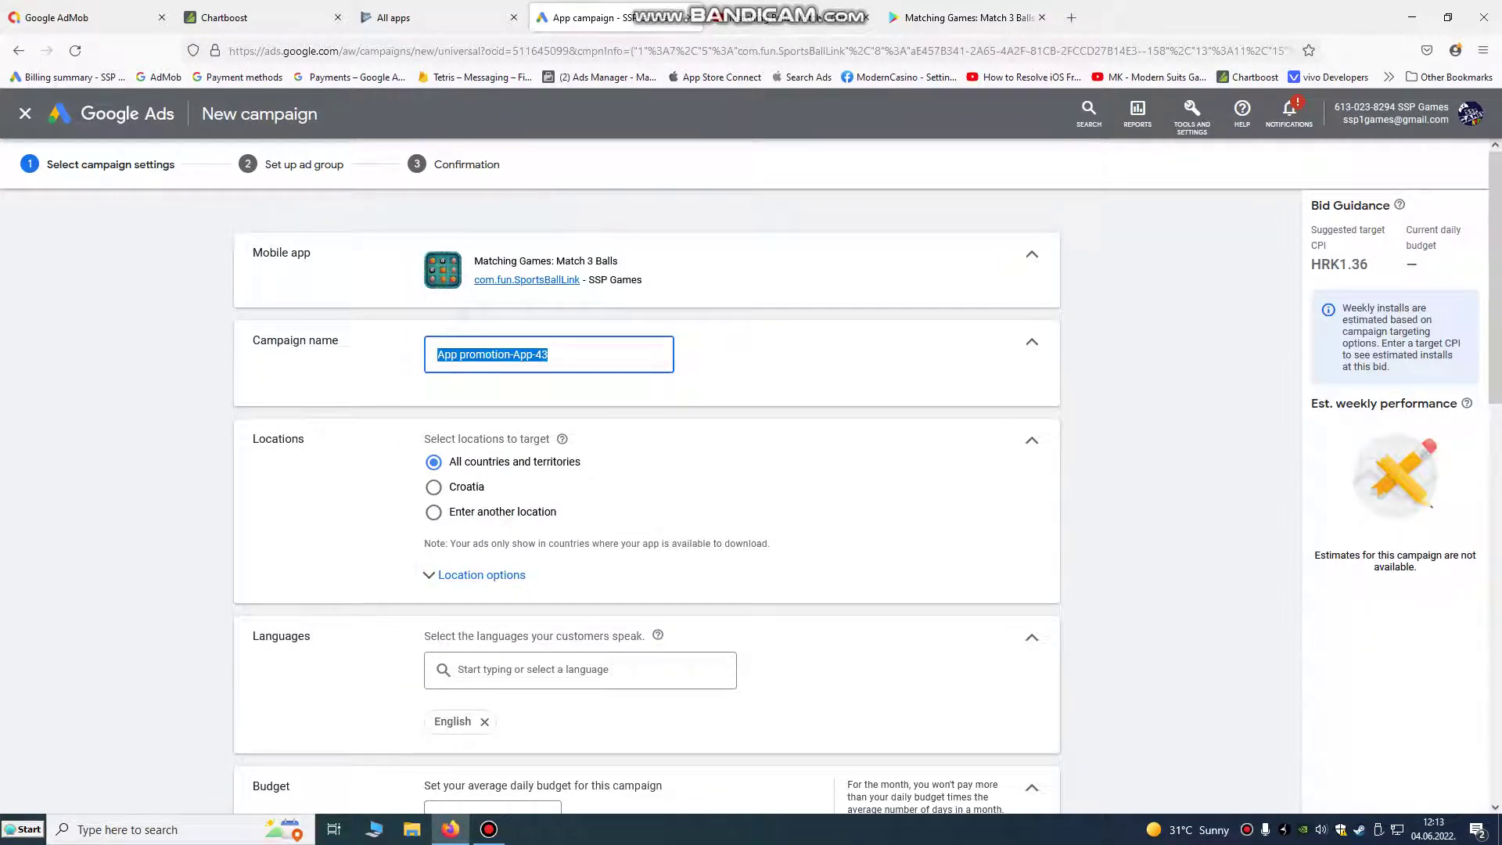
text(Ma)
key(BackSpace)
key(BackSpace)
key(BackSpace)
key(BackSpace)
text(G)
key(BackSpace)
text(B)
scroll(516, 372, down, 2)
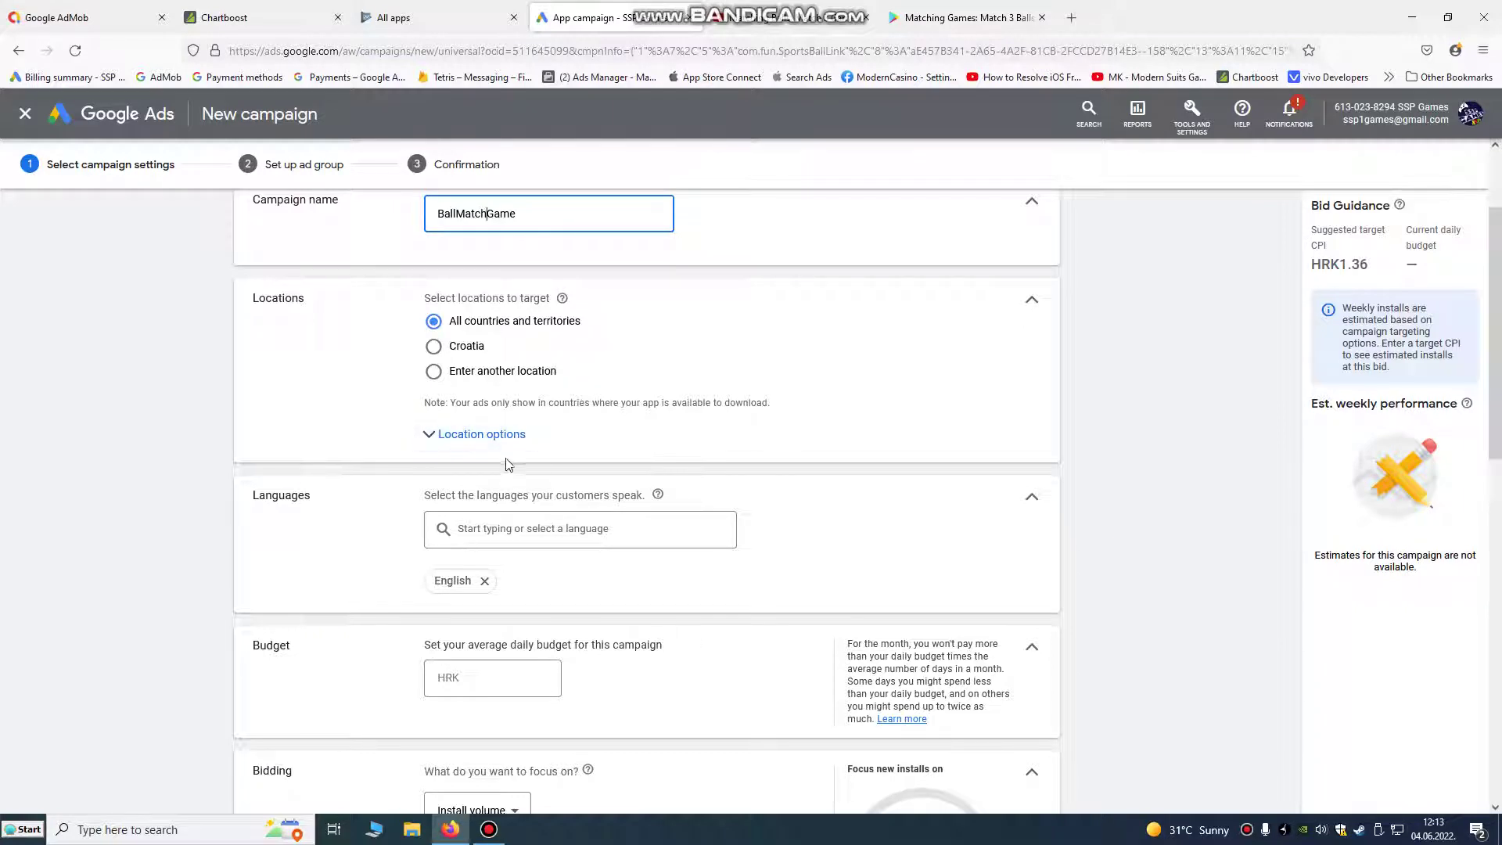
Keep English as the only language and set the average daily budget to HRK 7.00
click(548, 530)
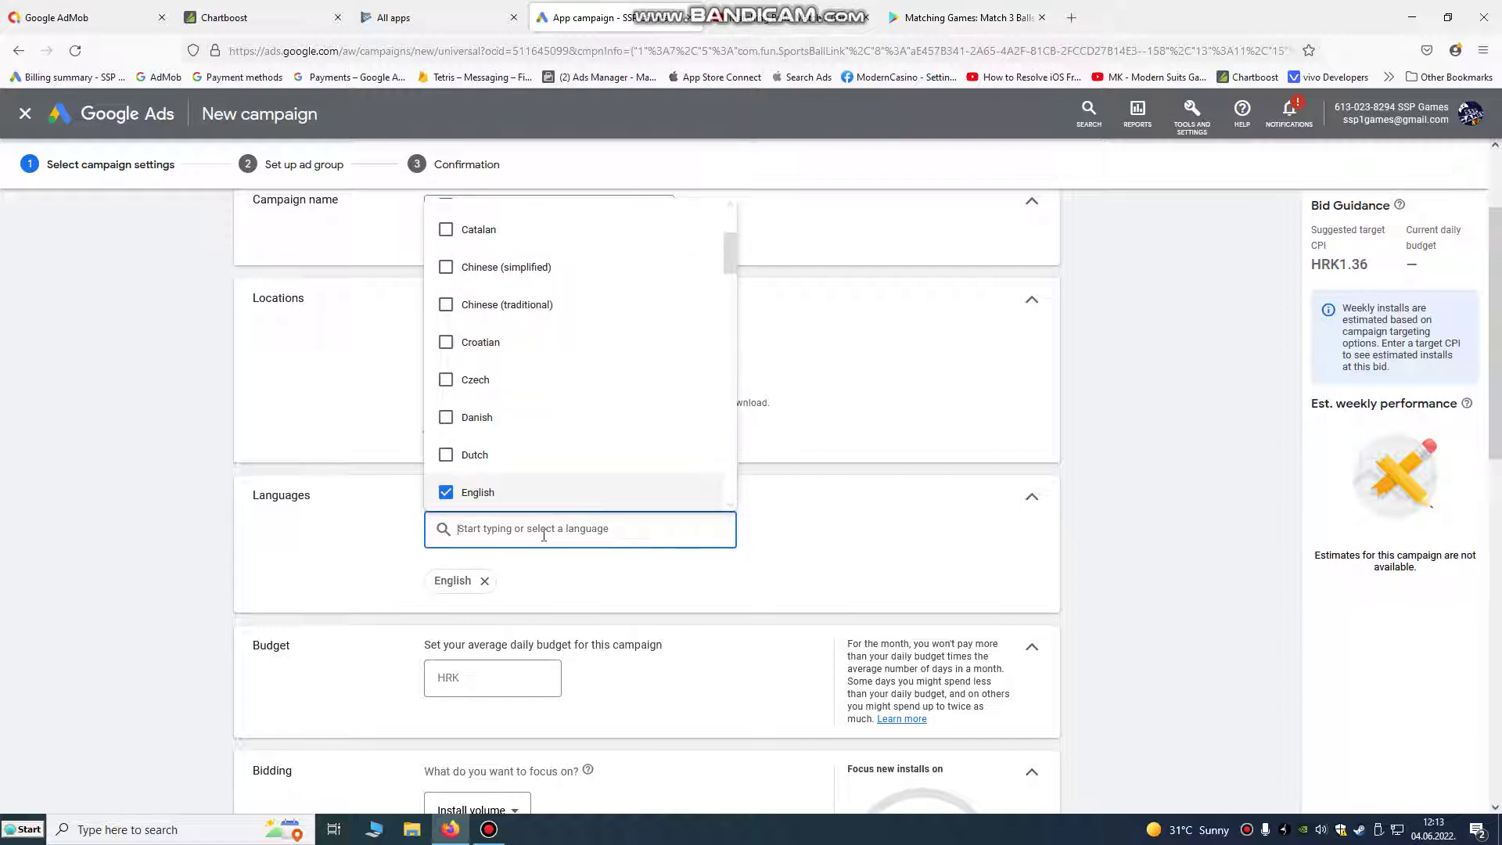
click(383, 551)
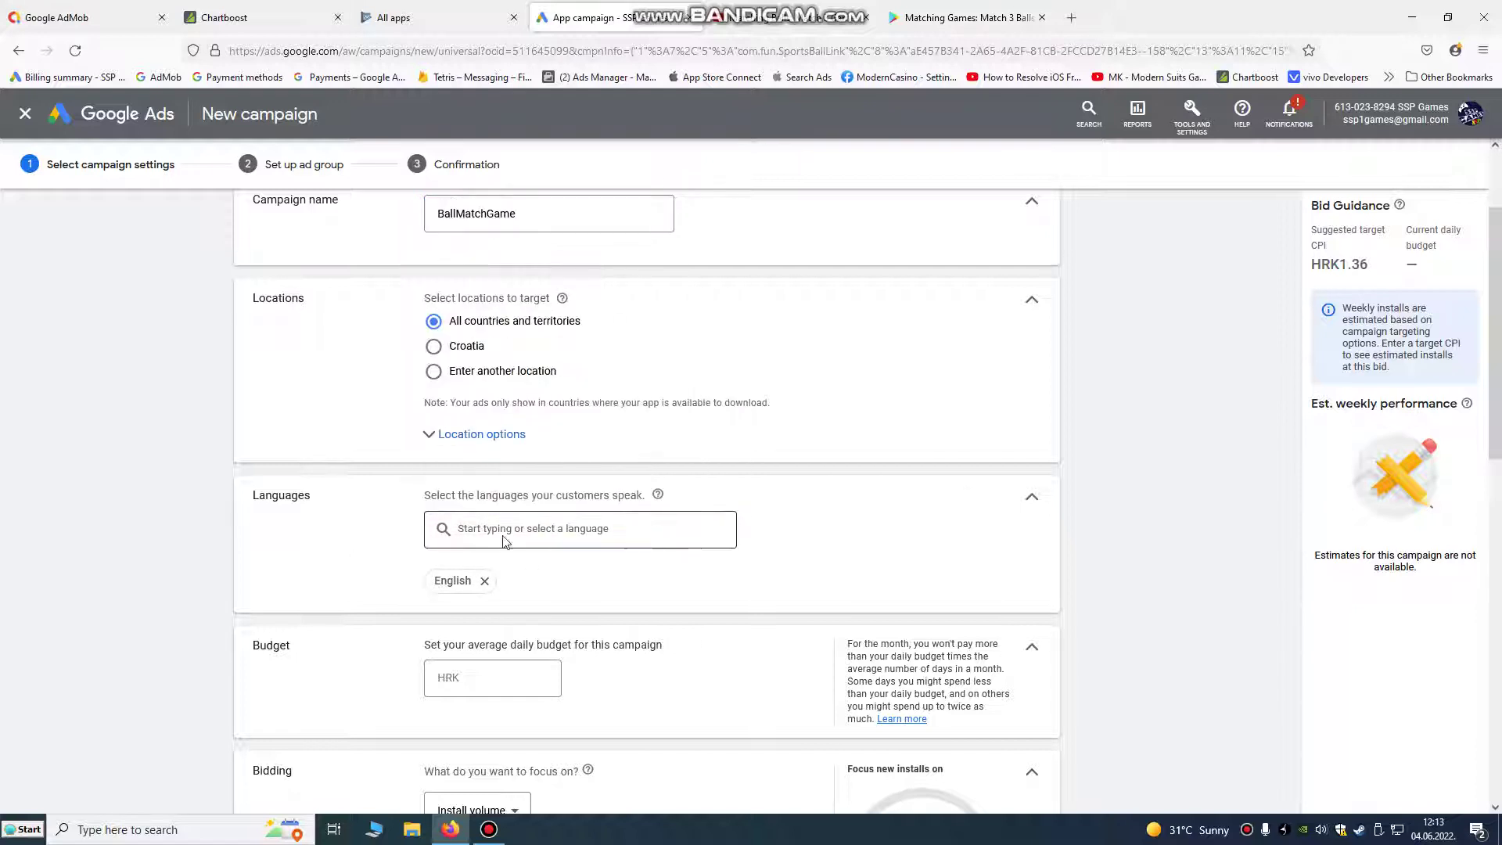
scroll(696, 505, down, 2)
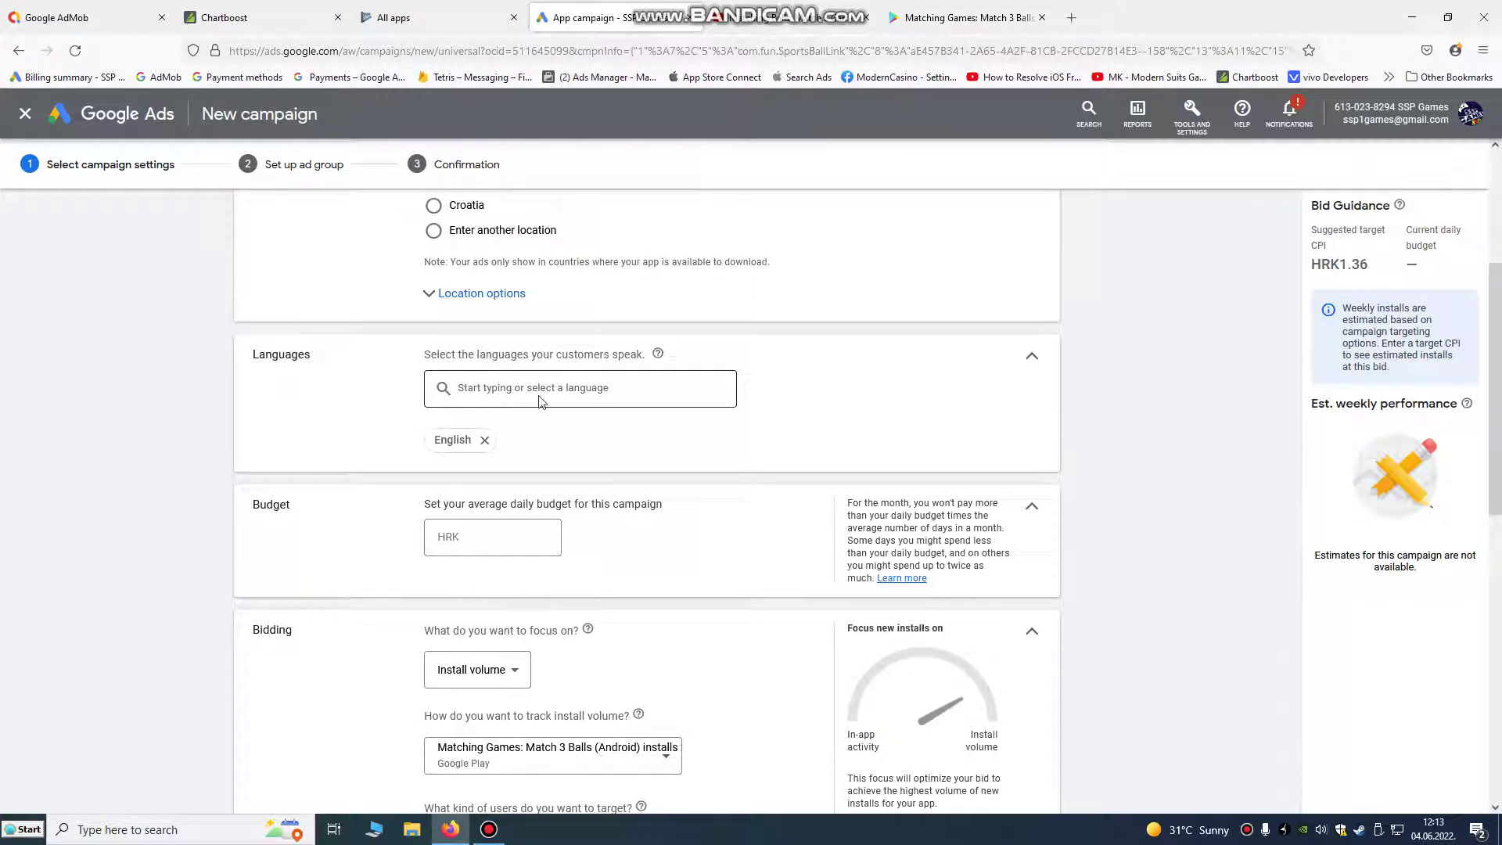
scroll(620, 470, down, 3)
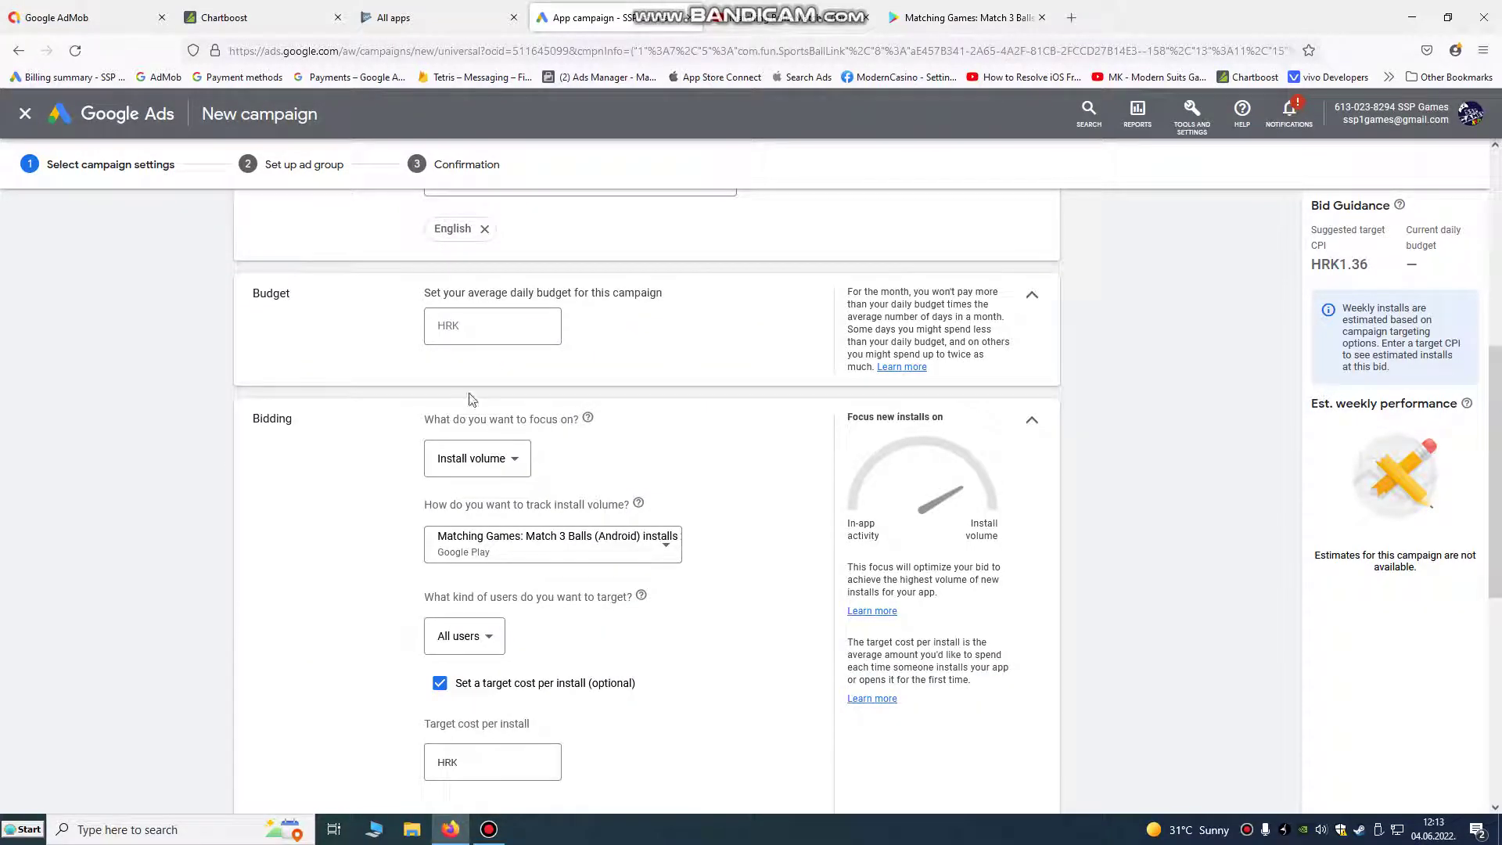
click(483, 342)
scroll(501, 391, up, 2)
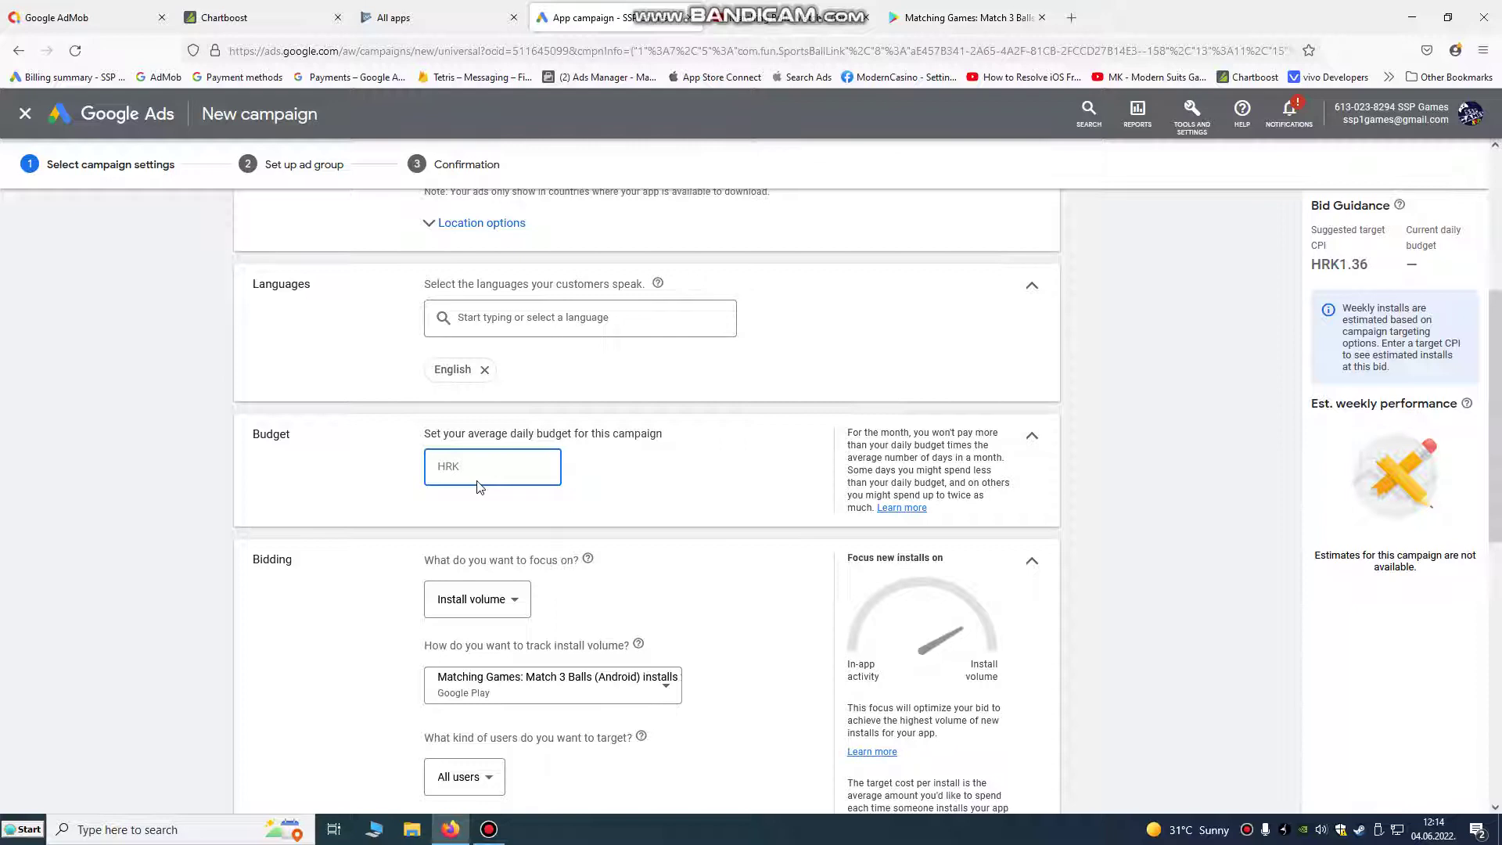
text(7)
click(629, 514)
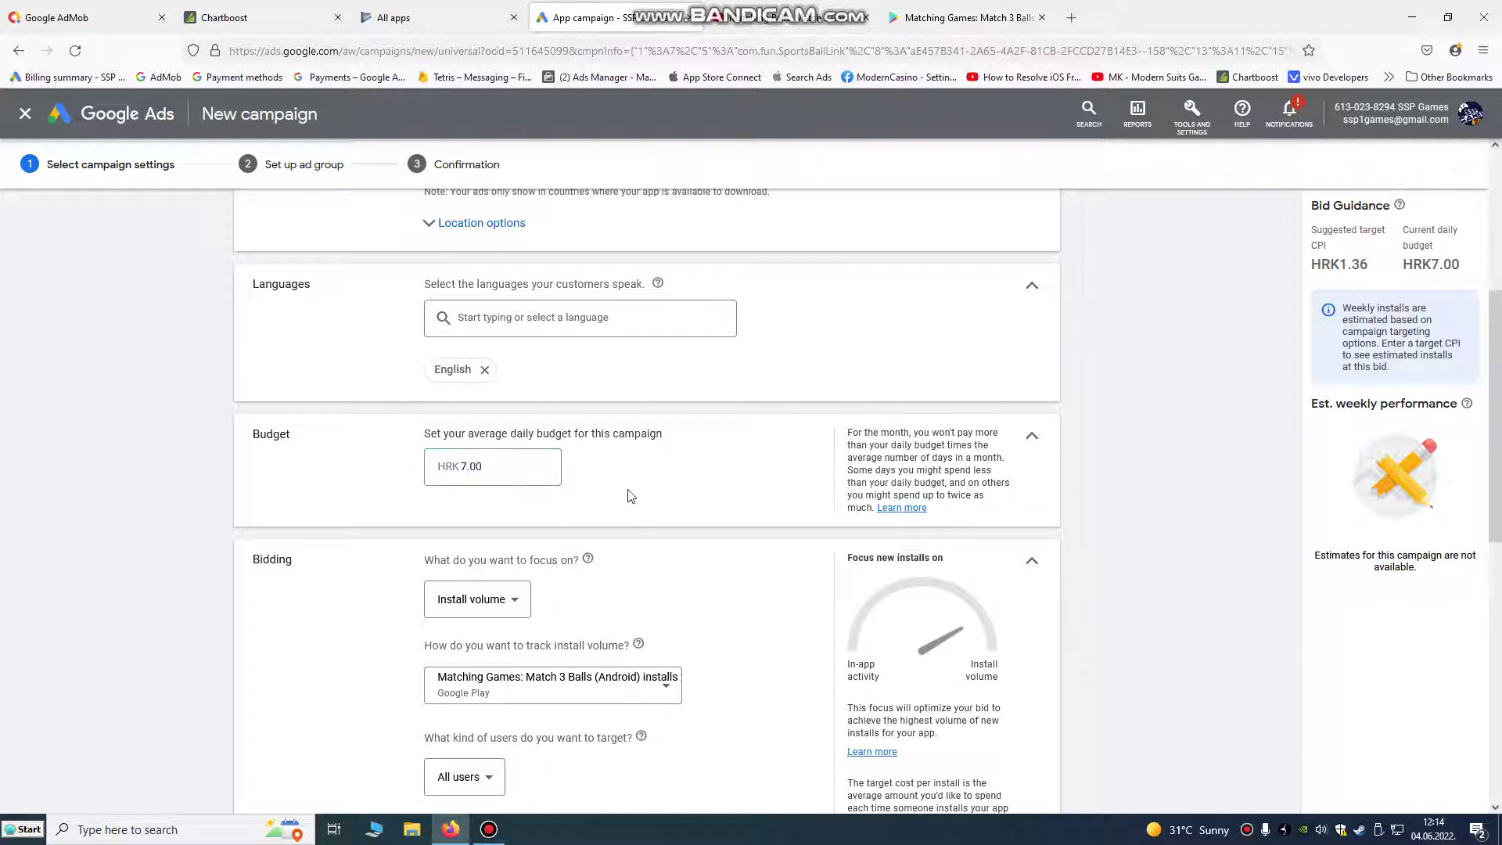
scroll(620, 472, down, 3)
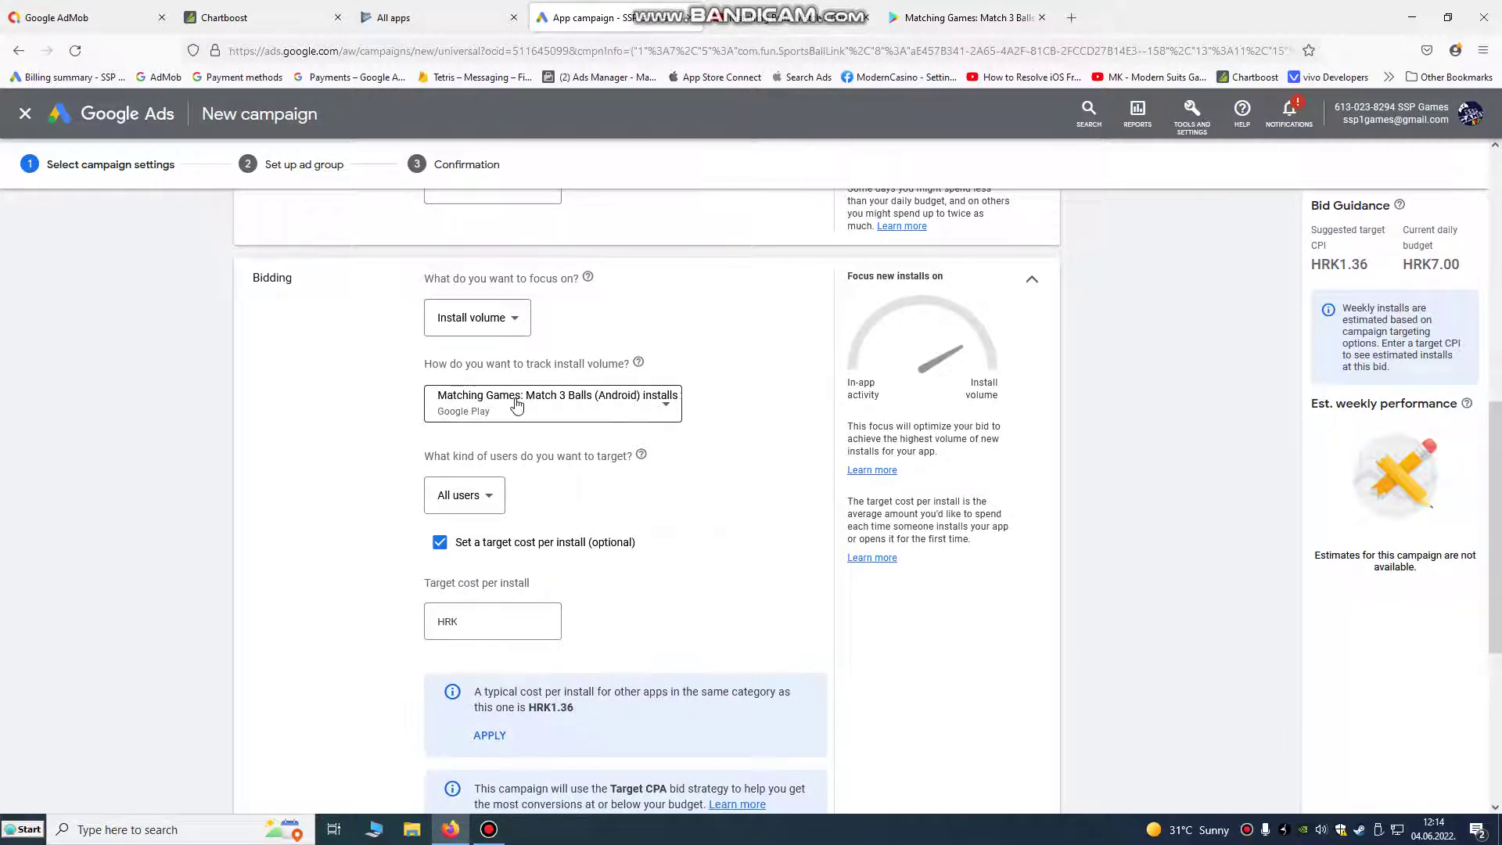
click(563, 403)
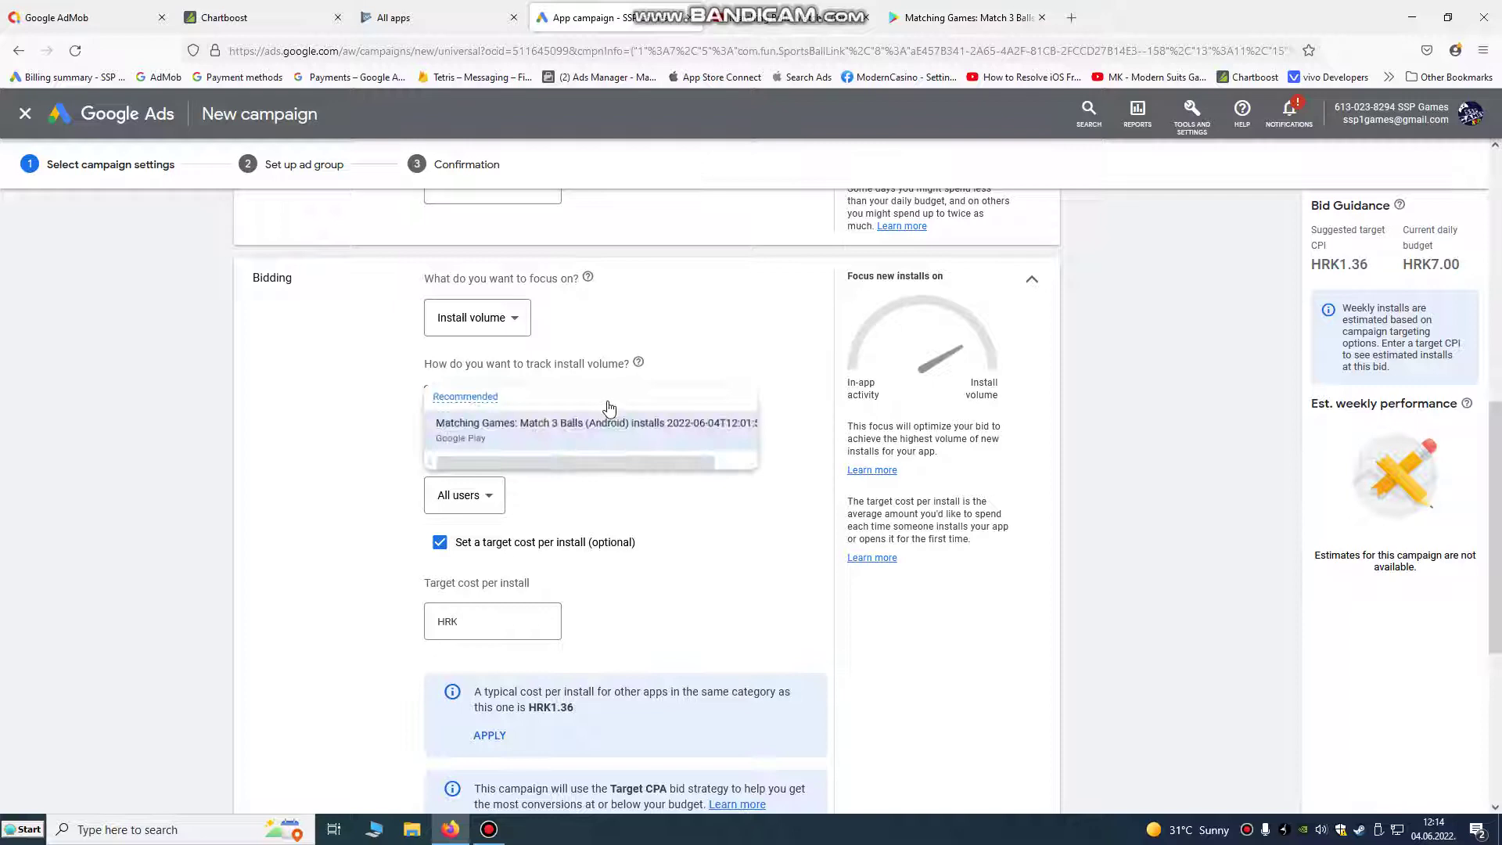
click(563, 428)
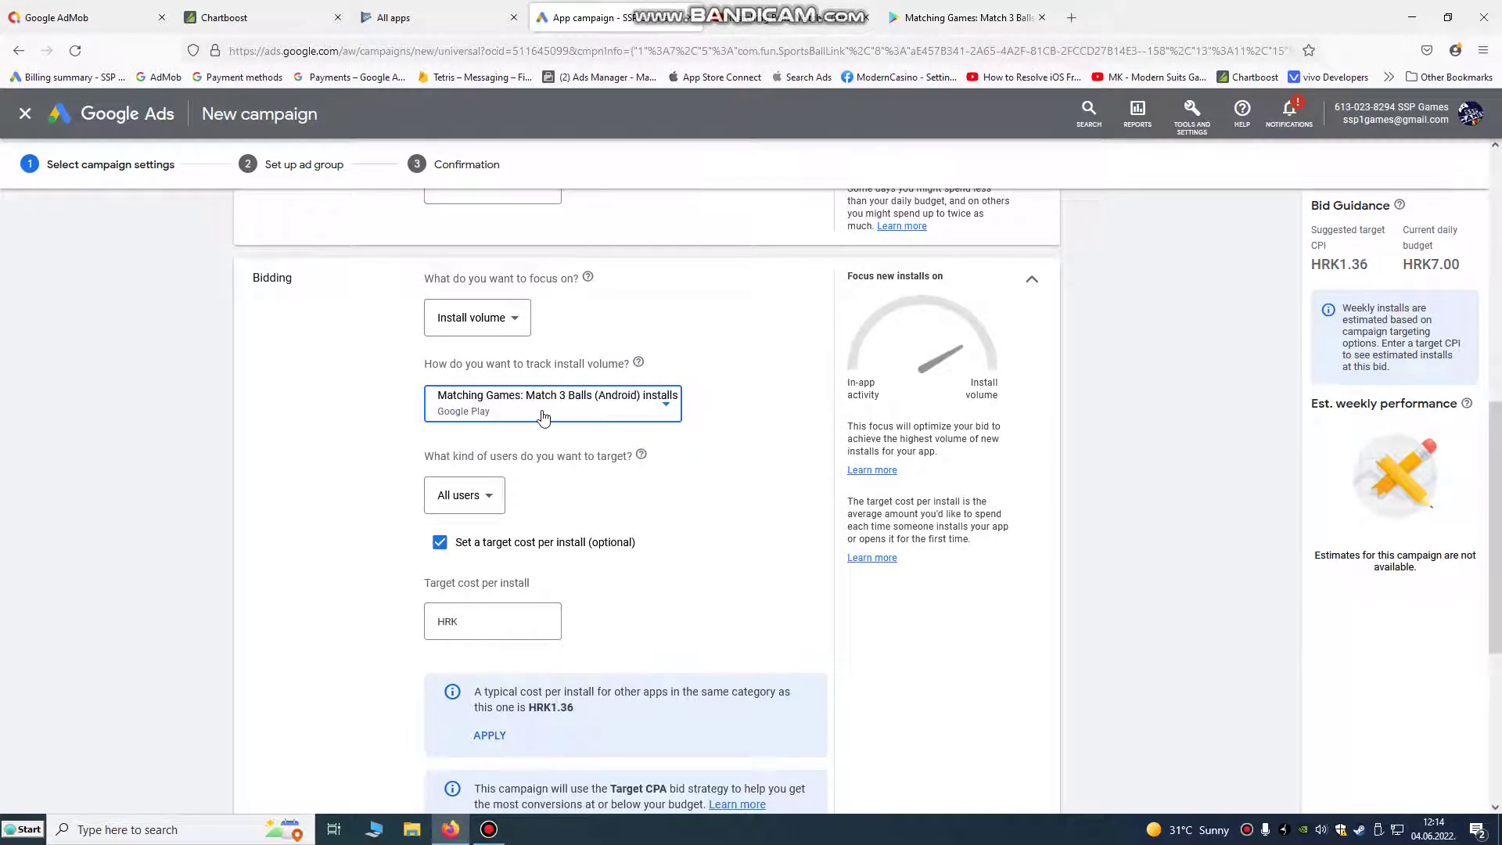
scroll(536, 311, down, 1)
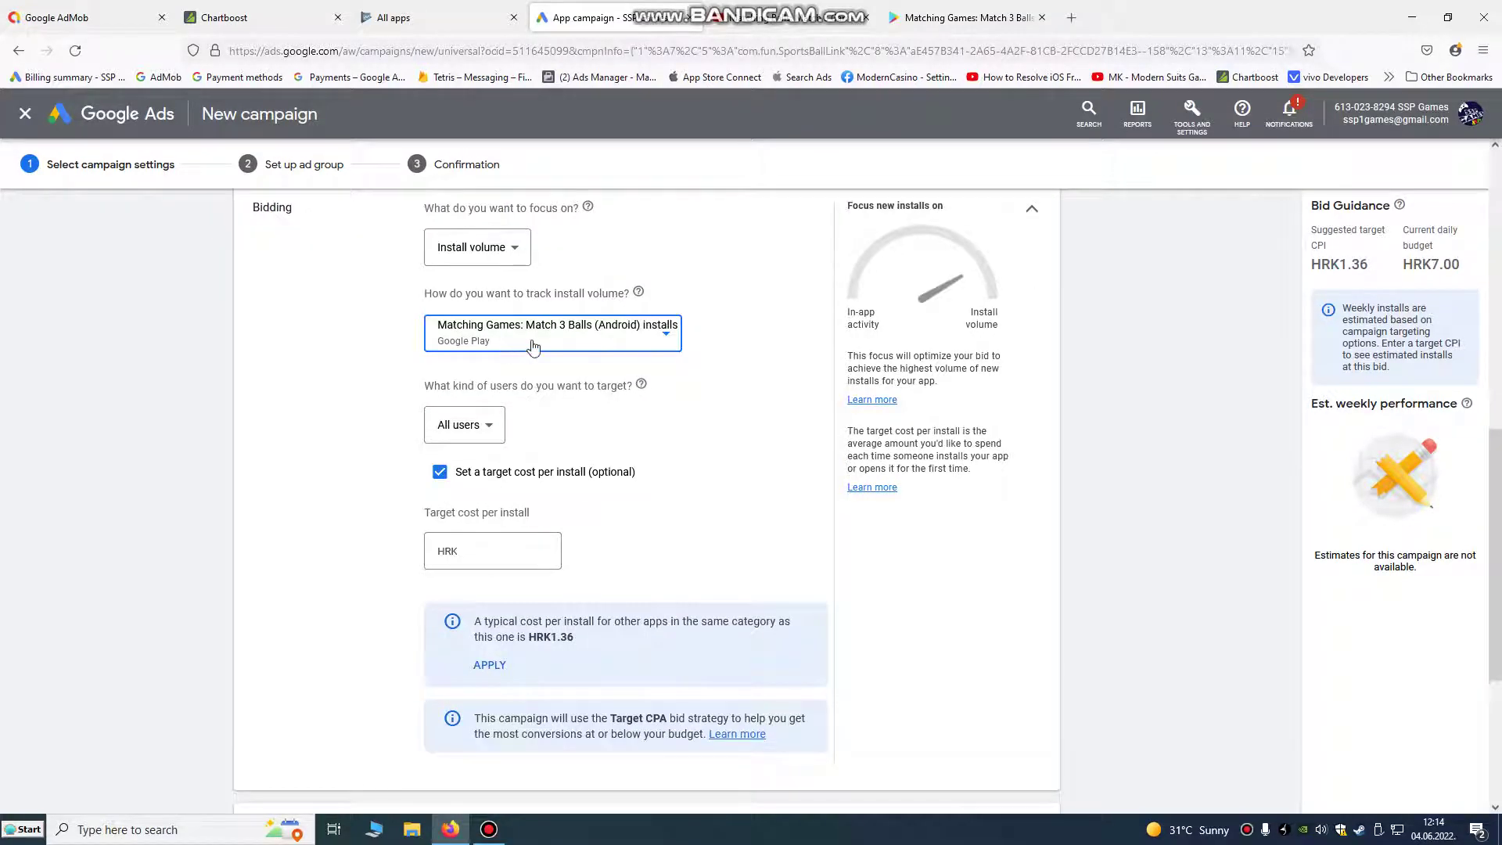
scroll(597, 435, down, 2)
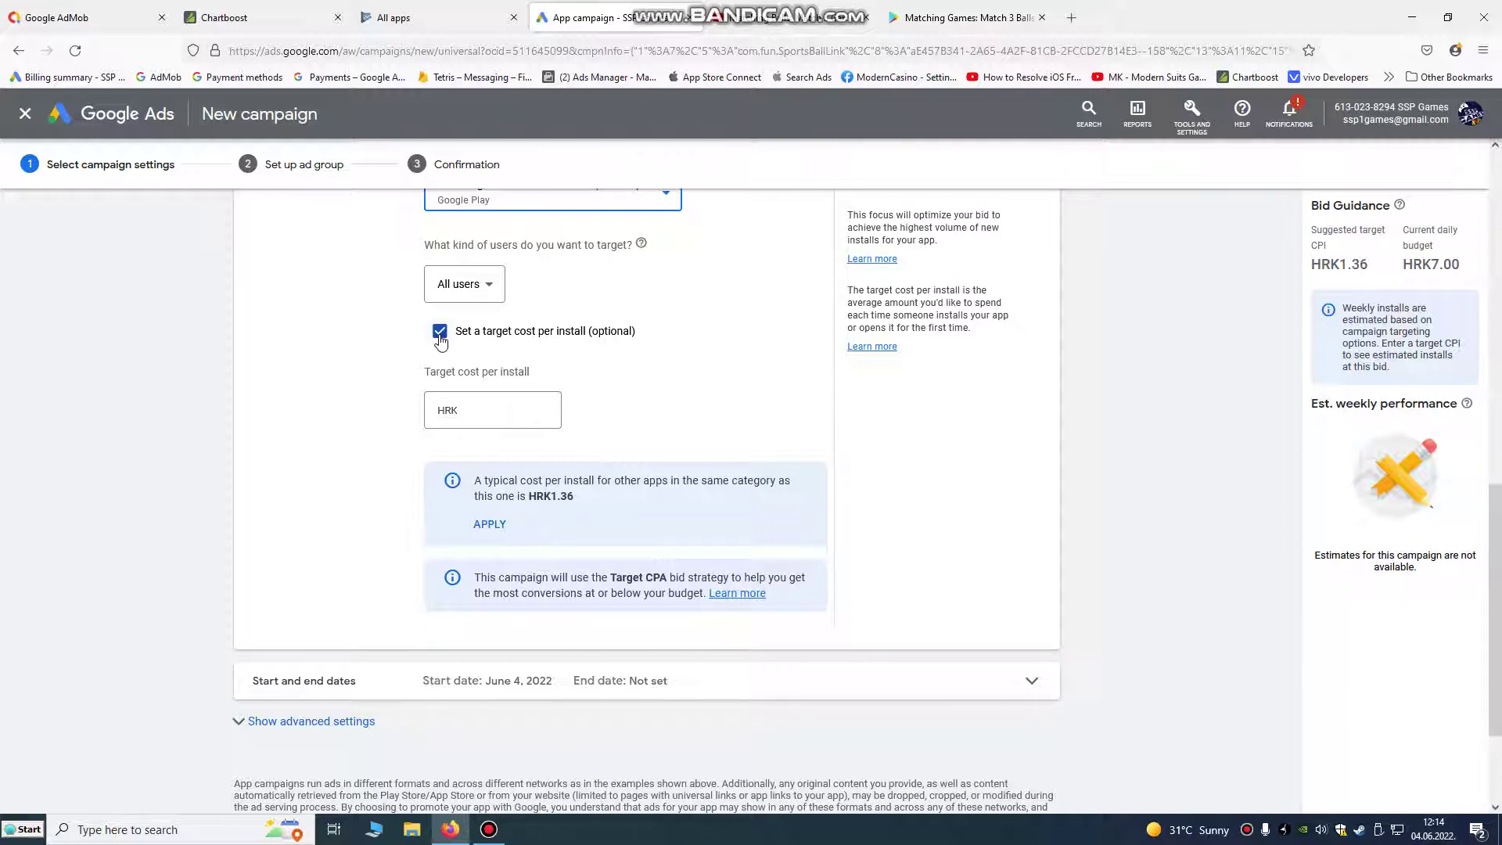
Set the target cost per install to HRK 0.10
click(490, 403)
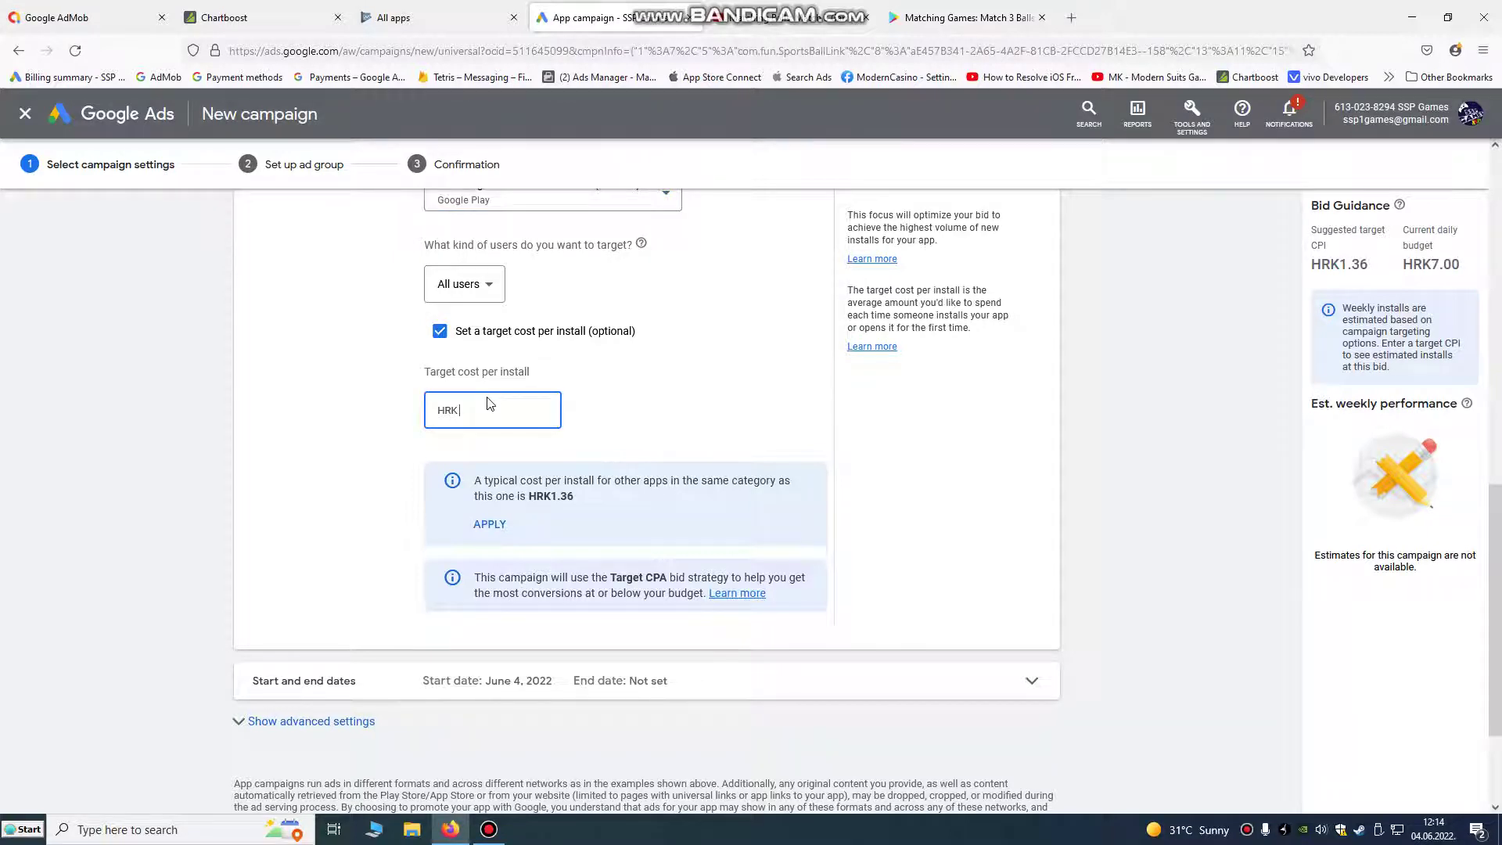
text(0.1)
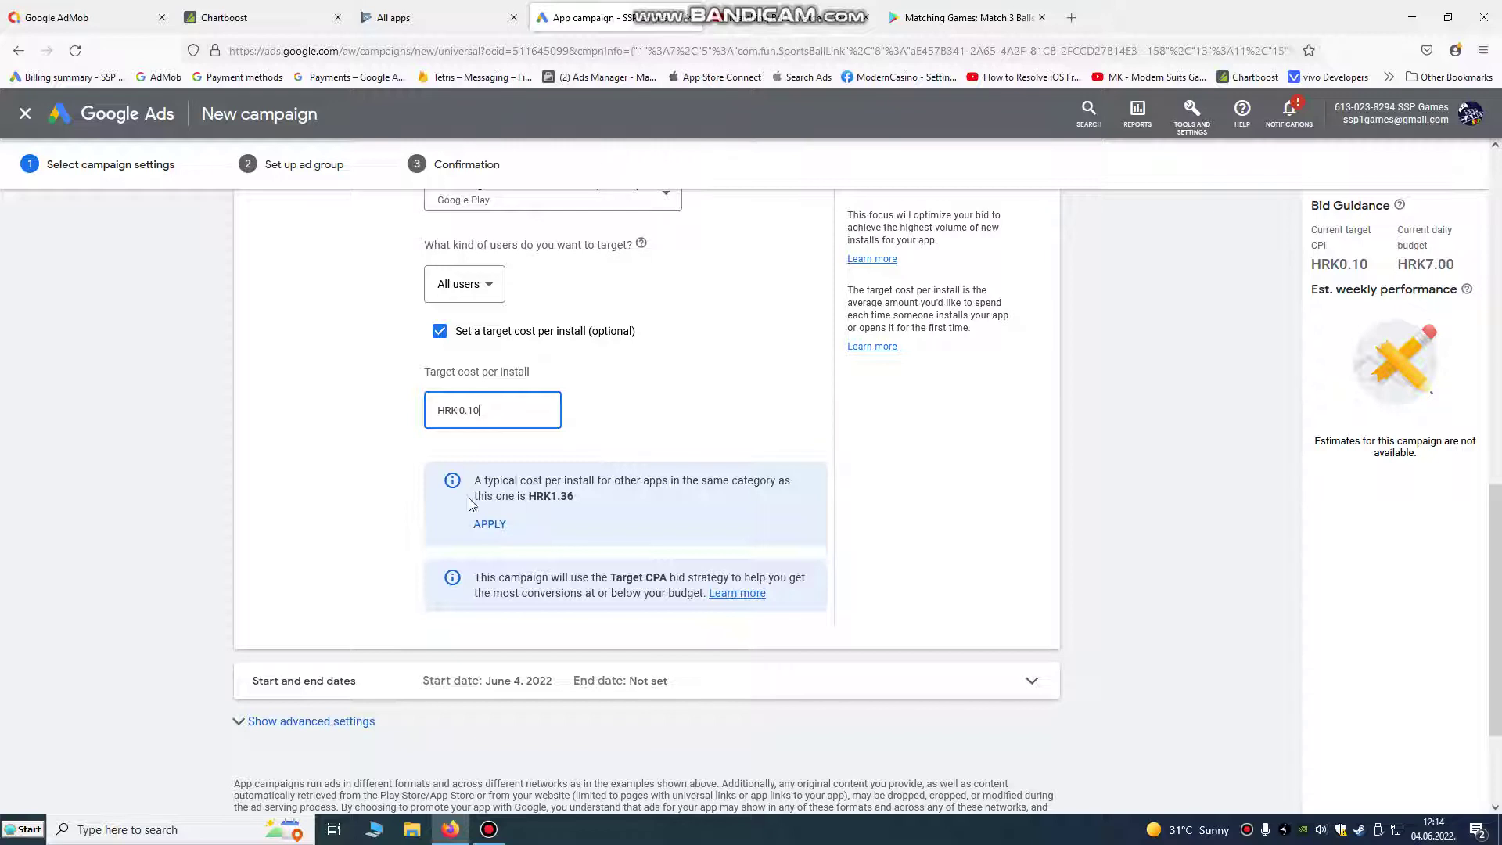
click(596, 416)
scroll(710, 442, down, 1)
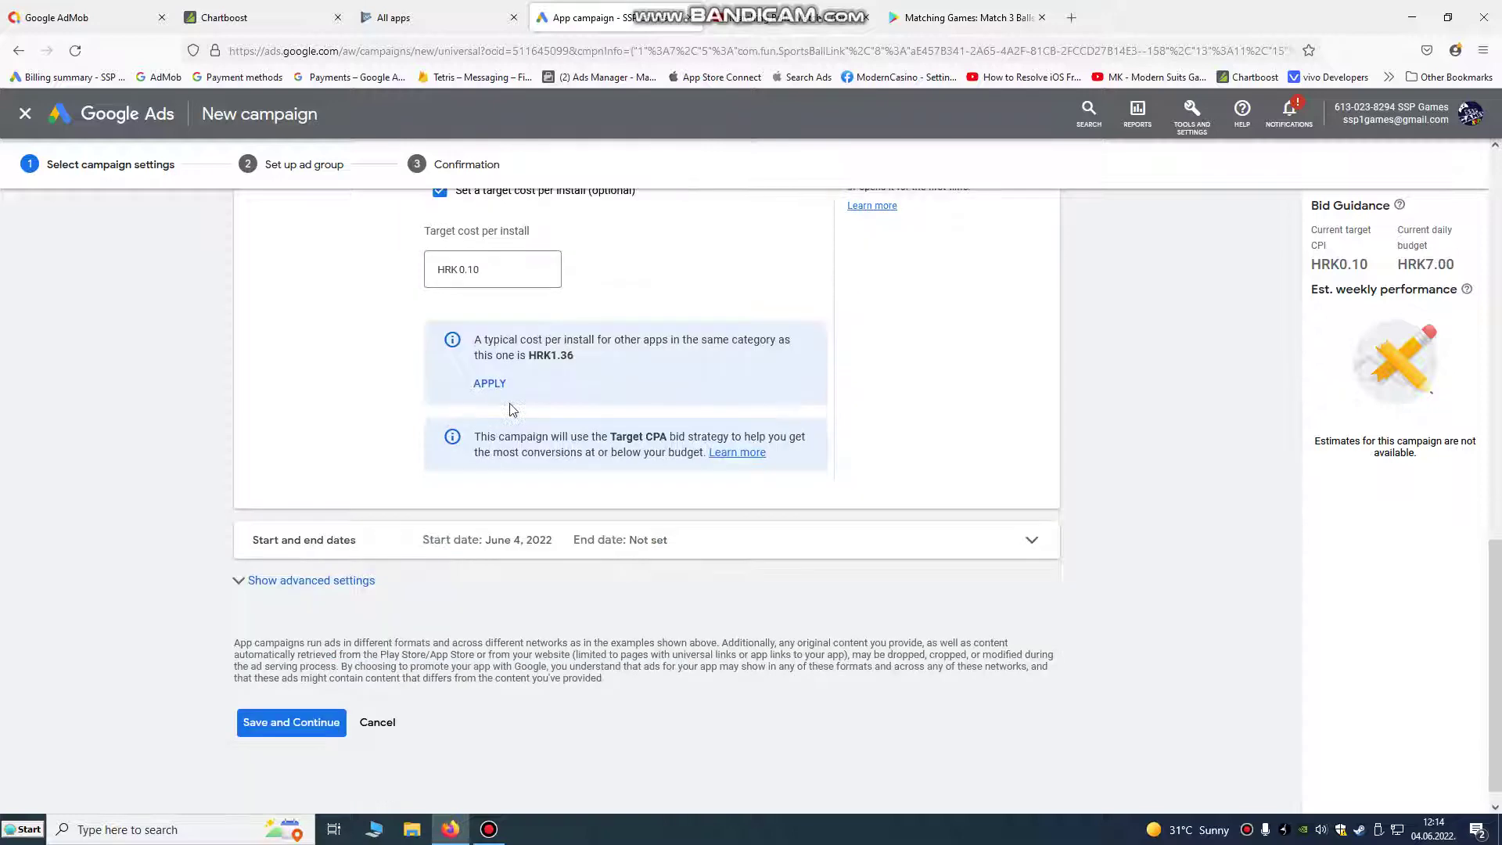
scroll(510, 408, up, 1)
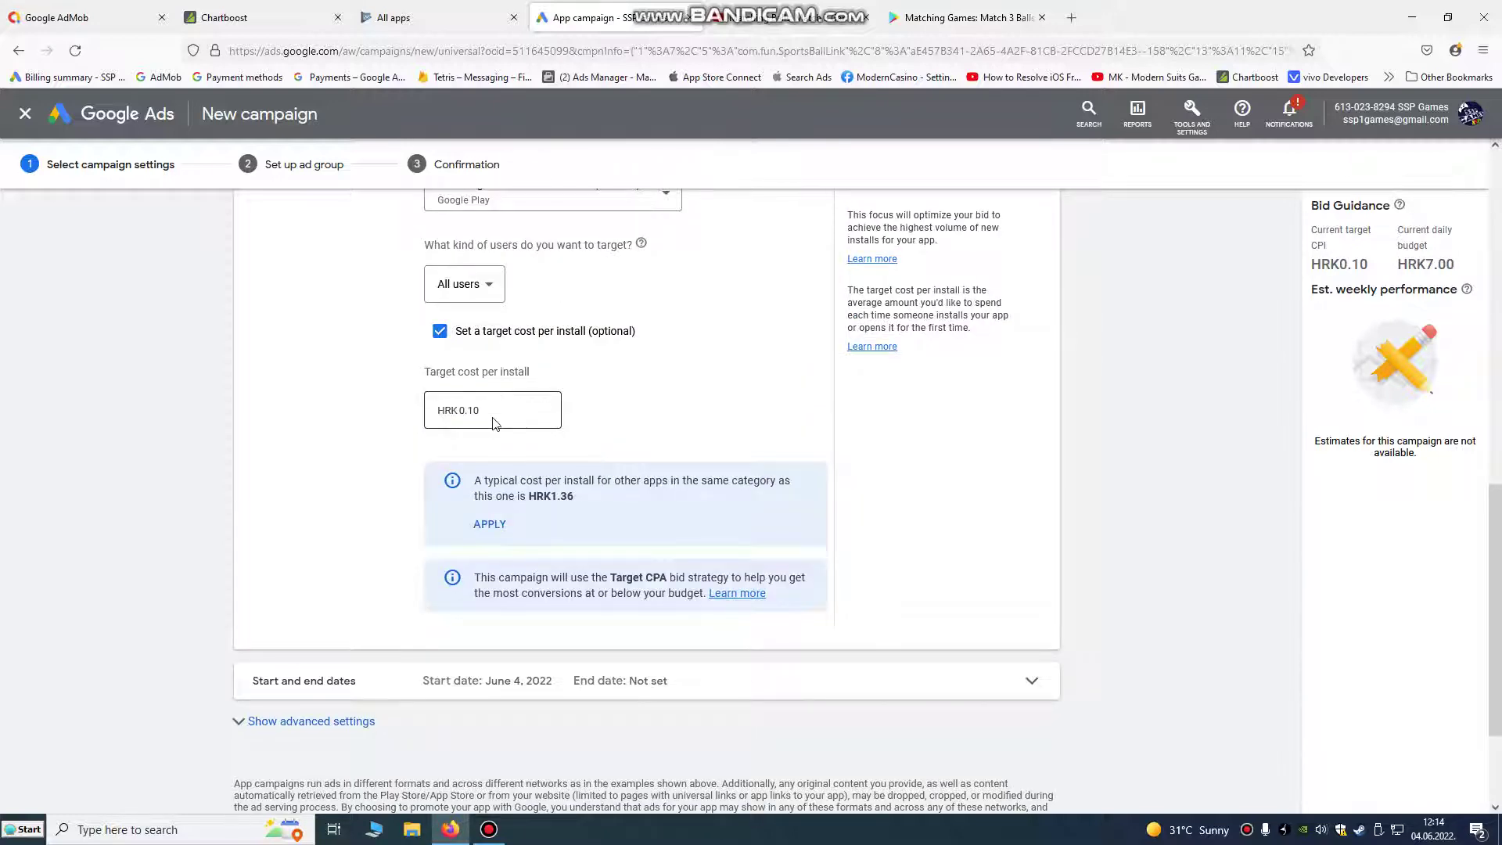
scroll(489, 411, down, 1)
Expand and collapse the advanced campaign settings, leaving them unchanged
click(368, 572)
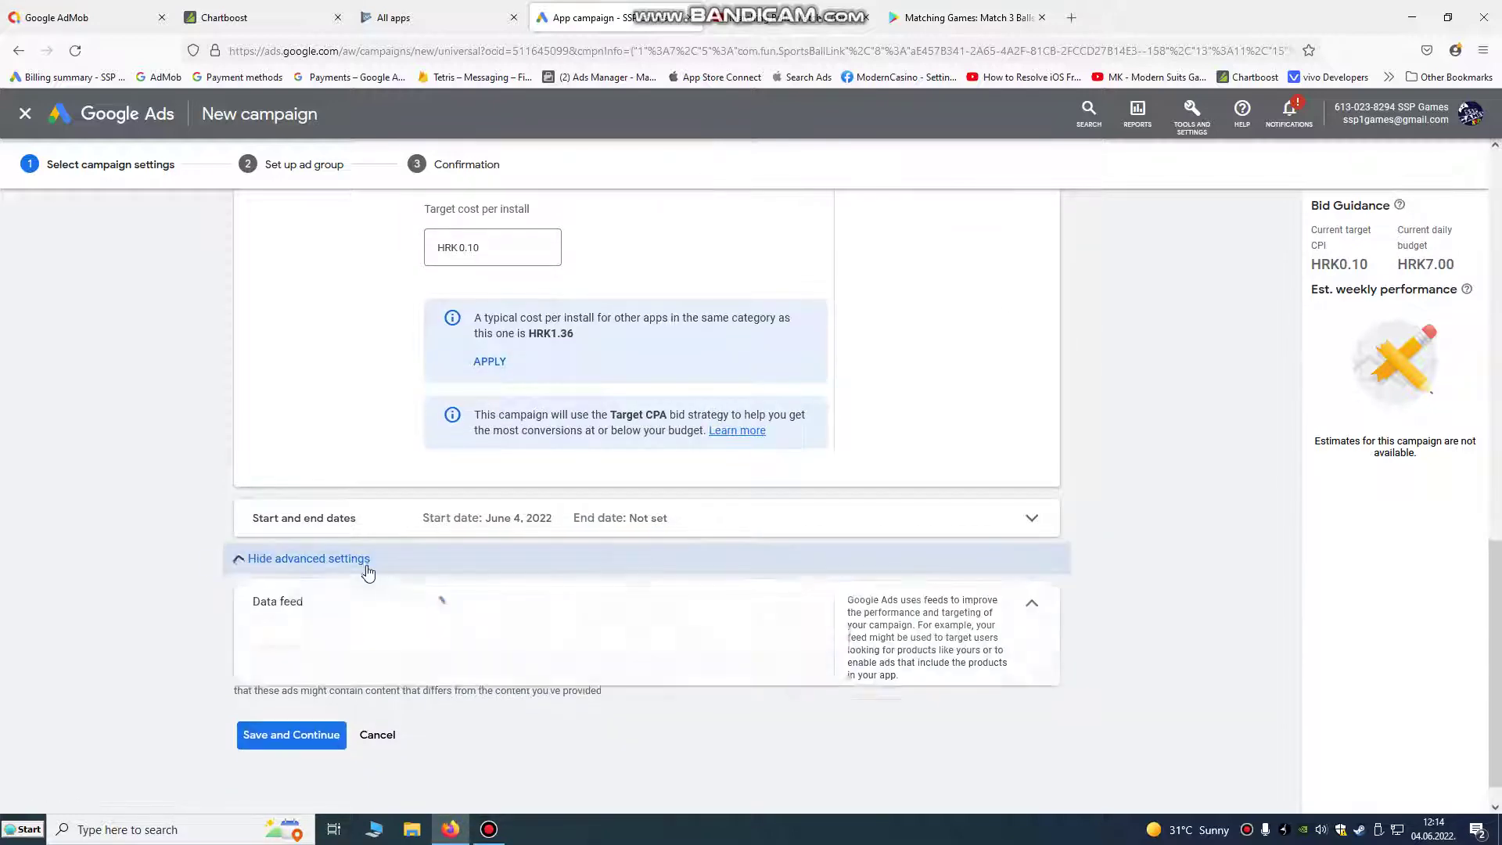
click(326, 567)
scroll(461, 475, up, 1)
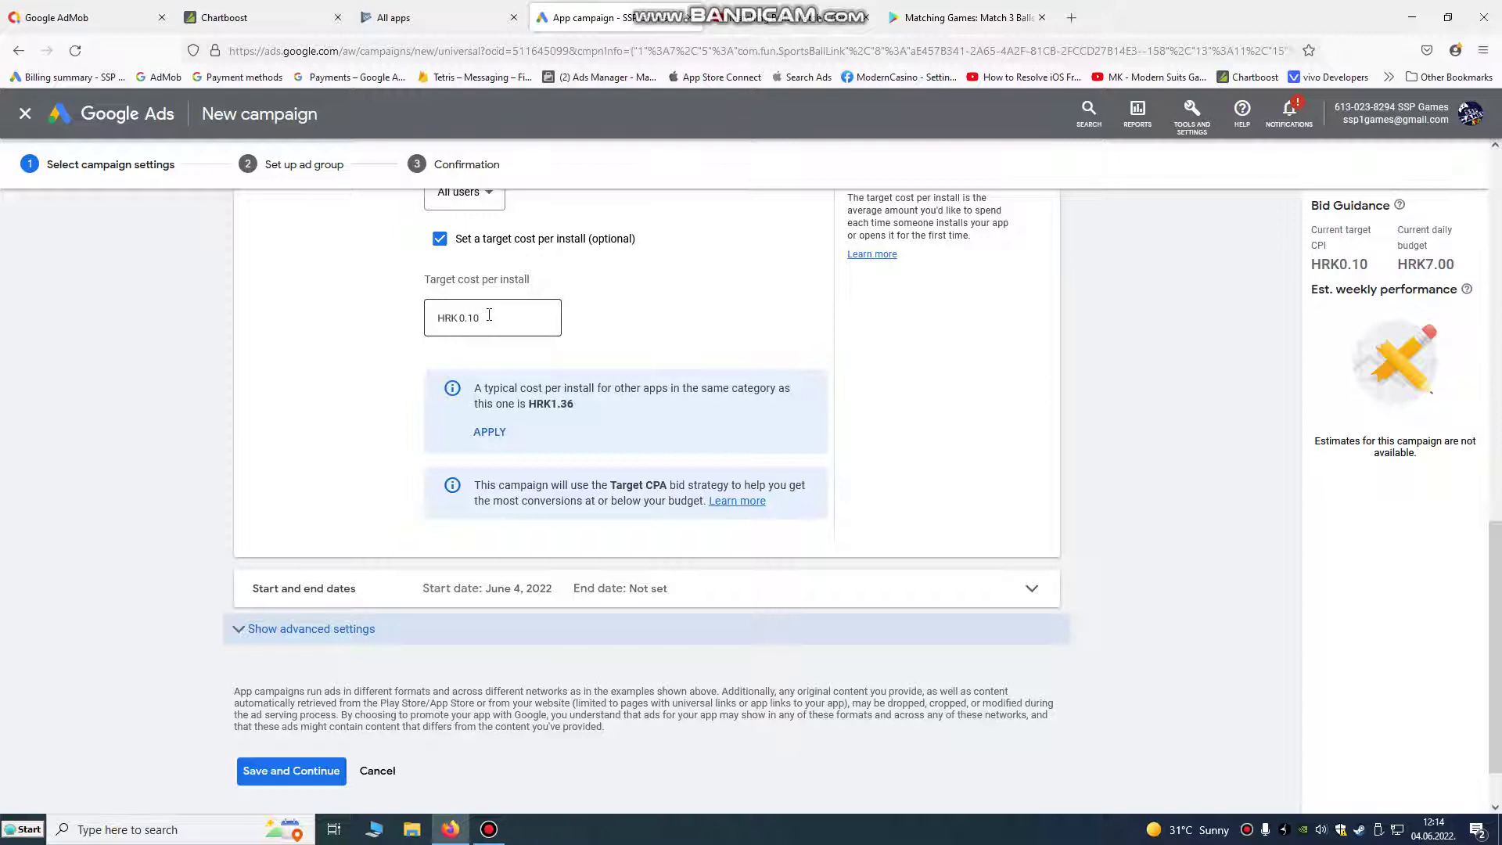
scroll(581, 403, up, 2)
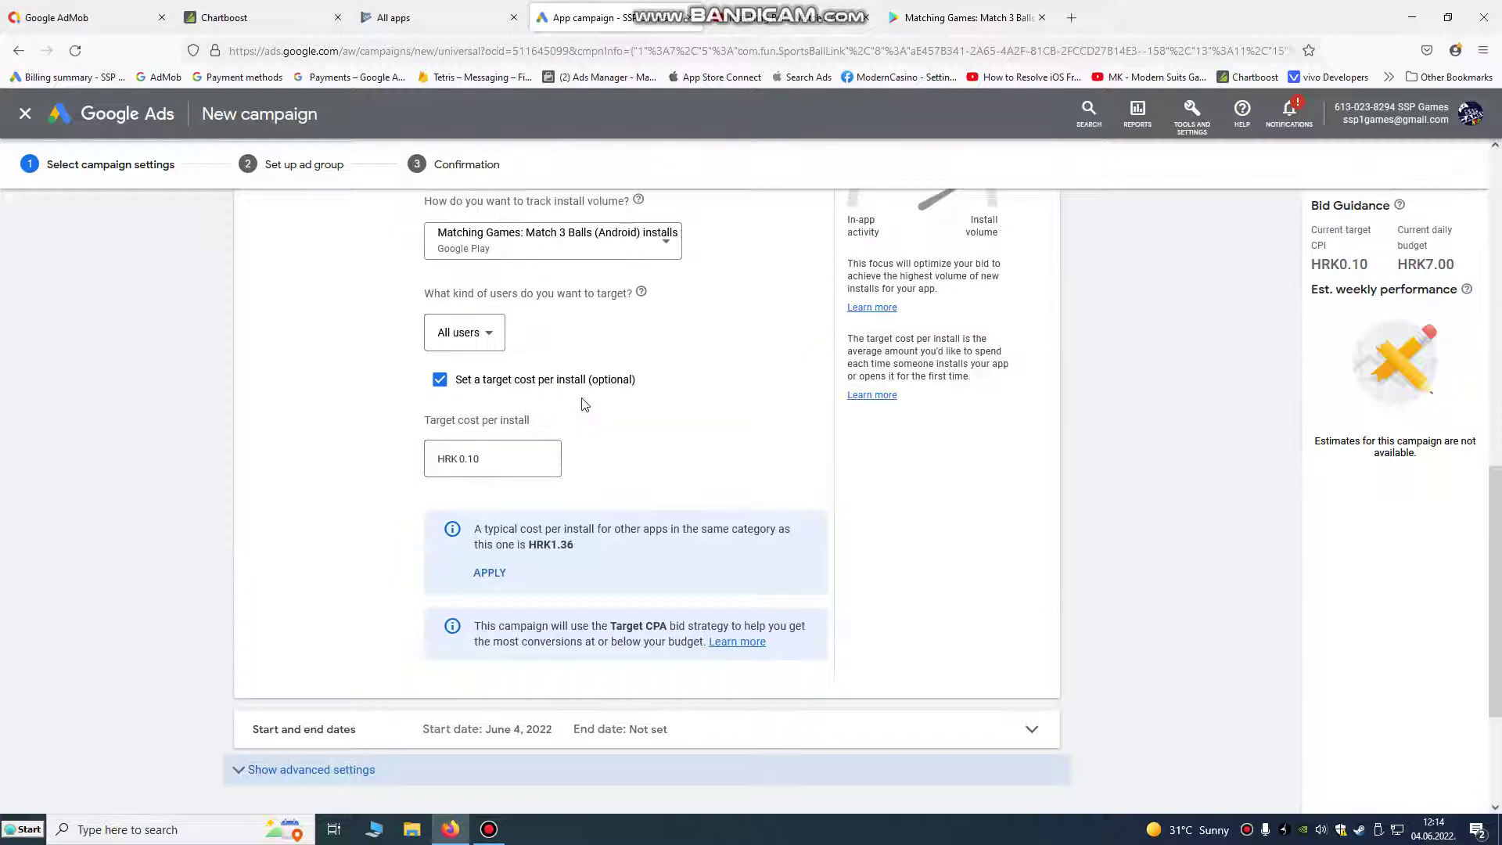
scroll(581, 403, down, 3)
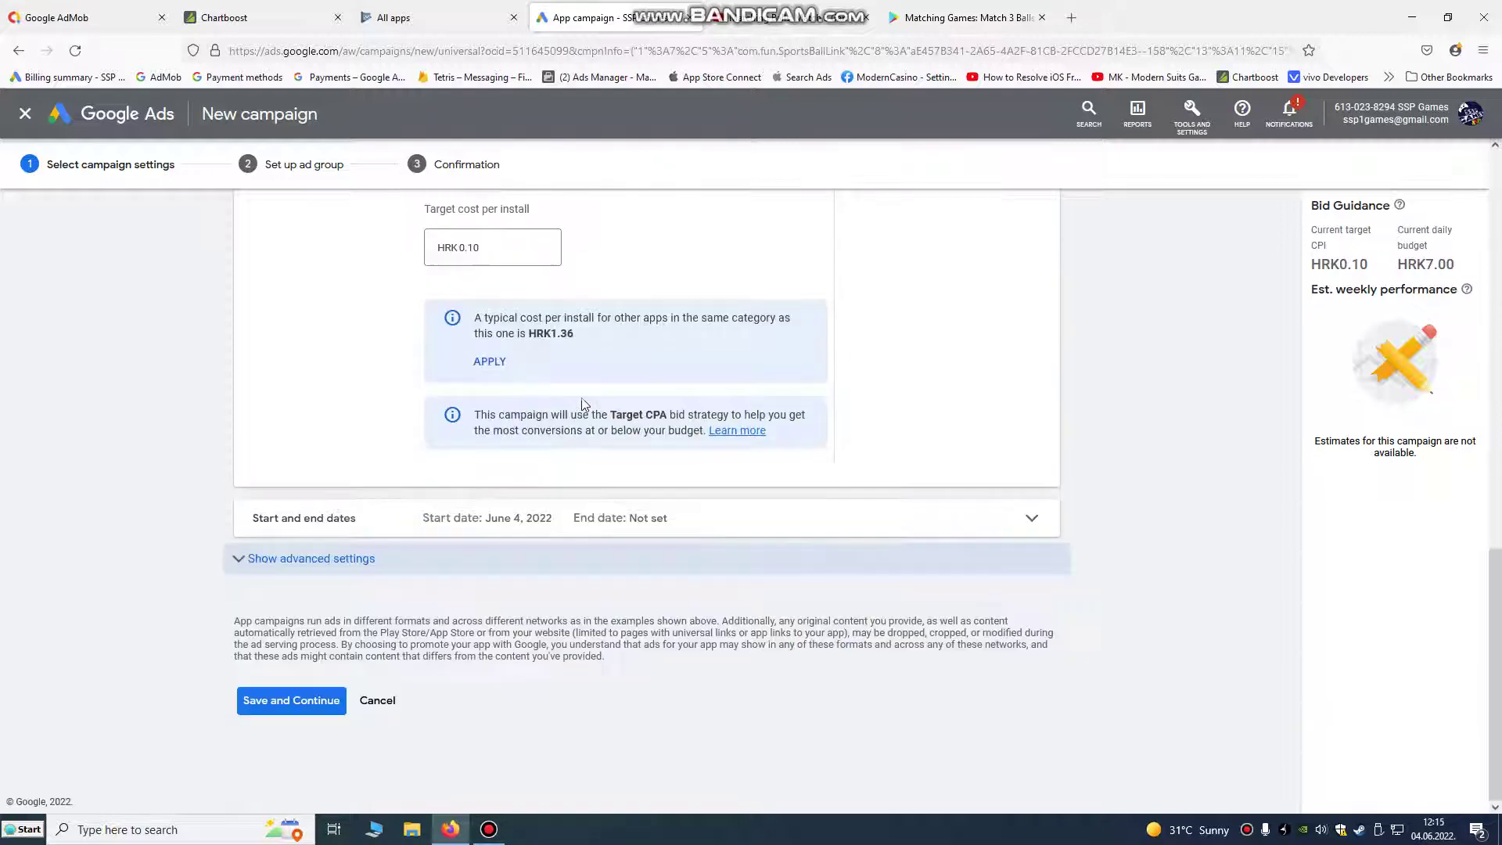
Save the campaign settings and begin the first headline in the ad group's ad assets
click(293, 701)
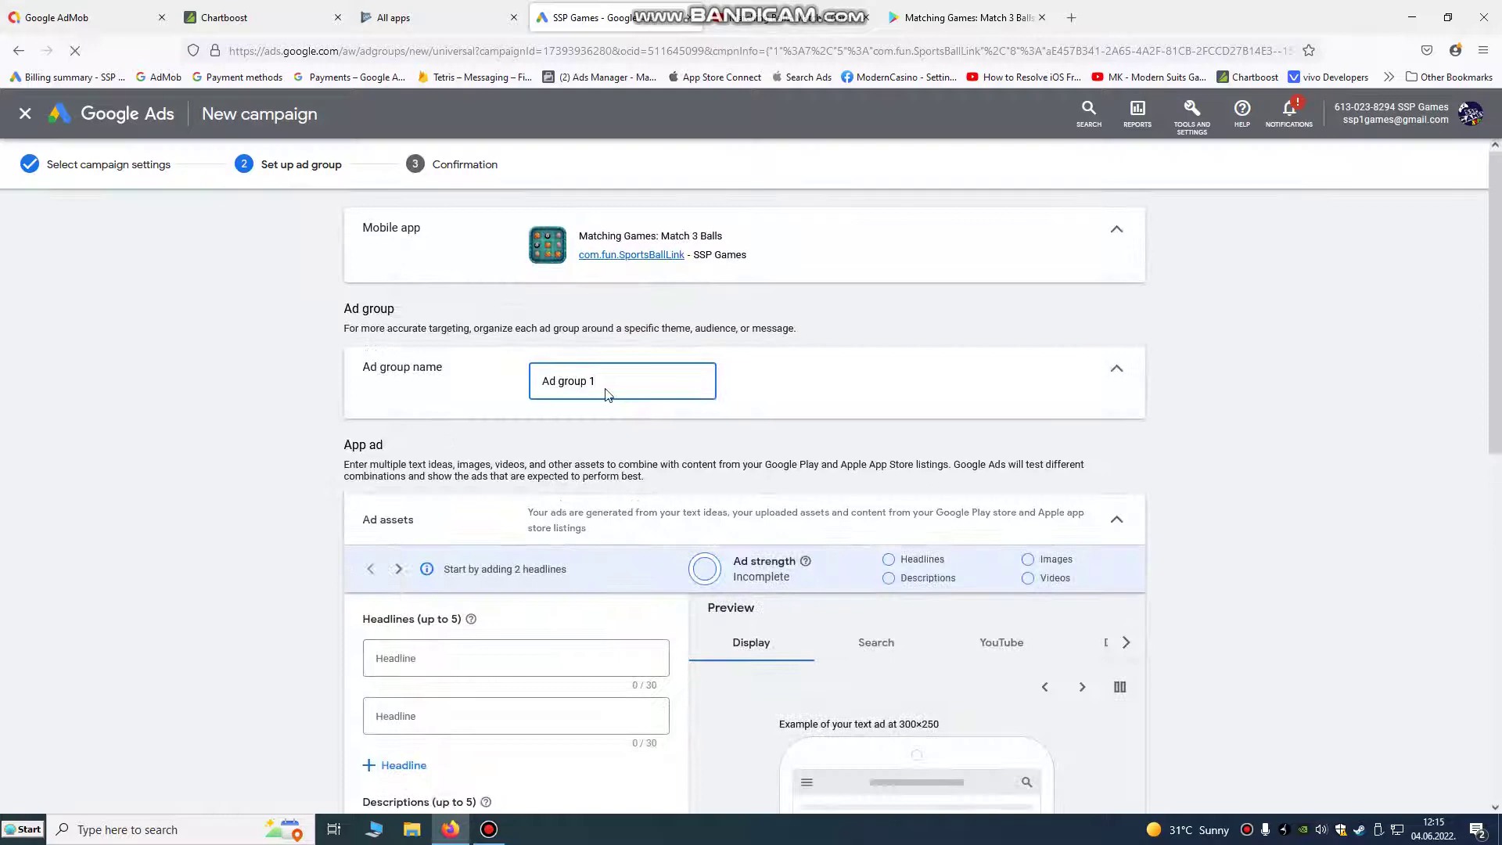
scroll(469, 436, down, 3)
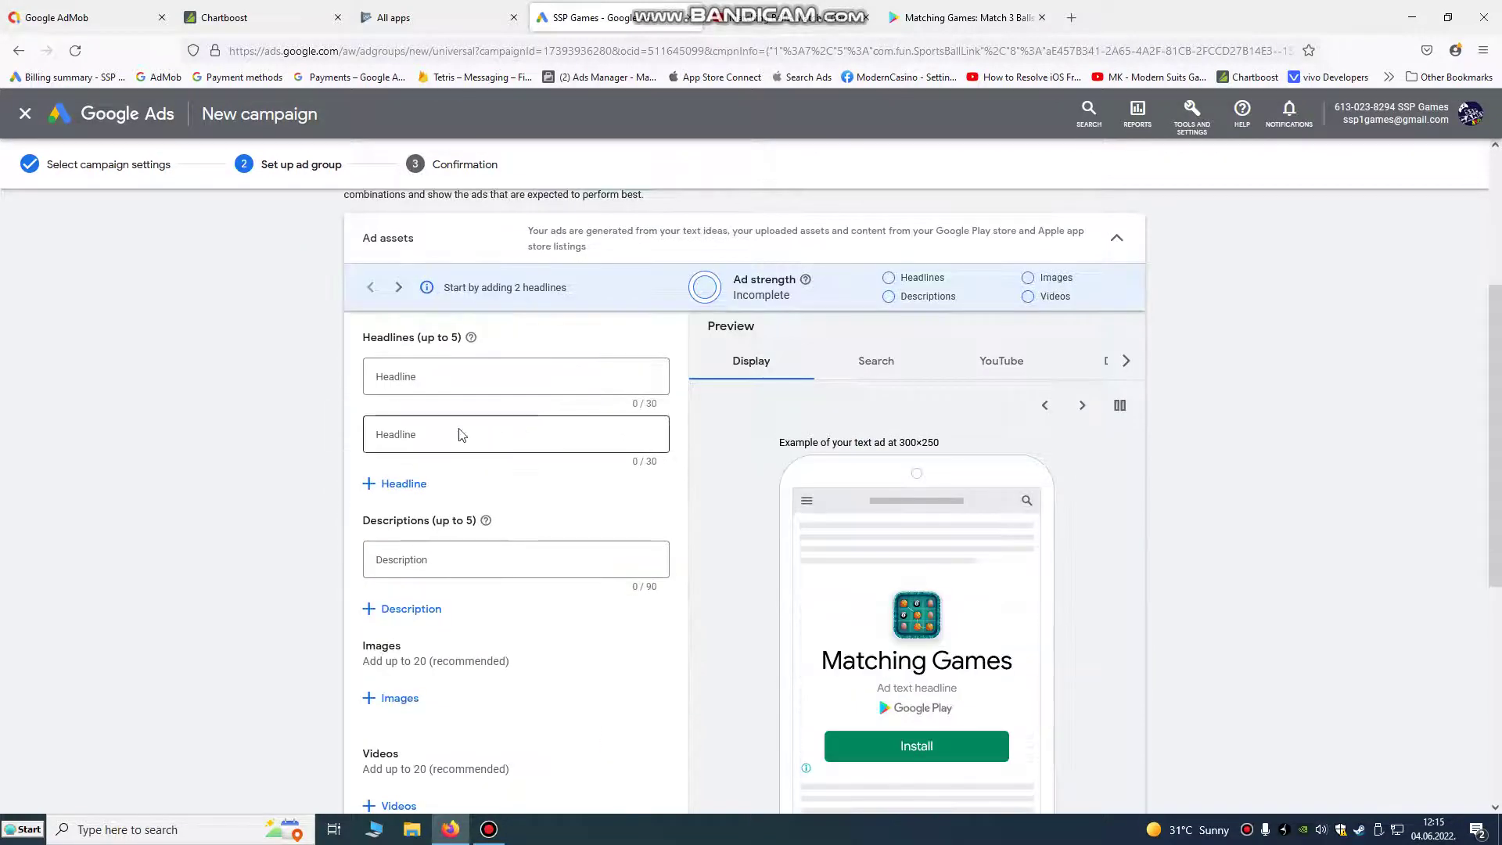
scroll(459, 433, up, 1)
scroll(462, 435, down, 1)
click(462, 392)
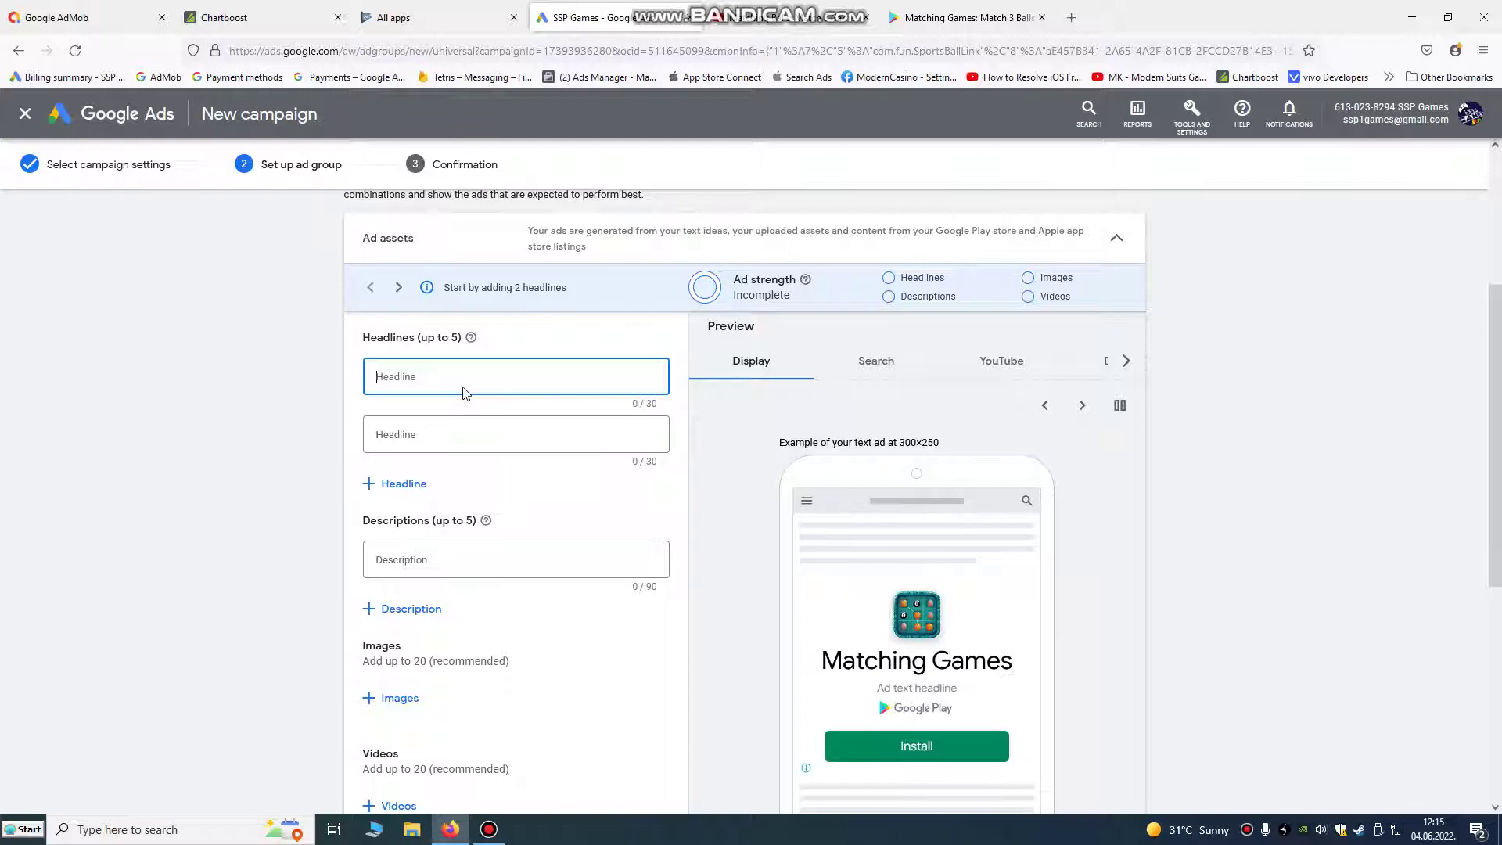
Enter headlines Best Match 3 Game, Top Puzzle Games, Matching Games and Popular Games
text(Be)
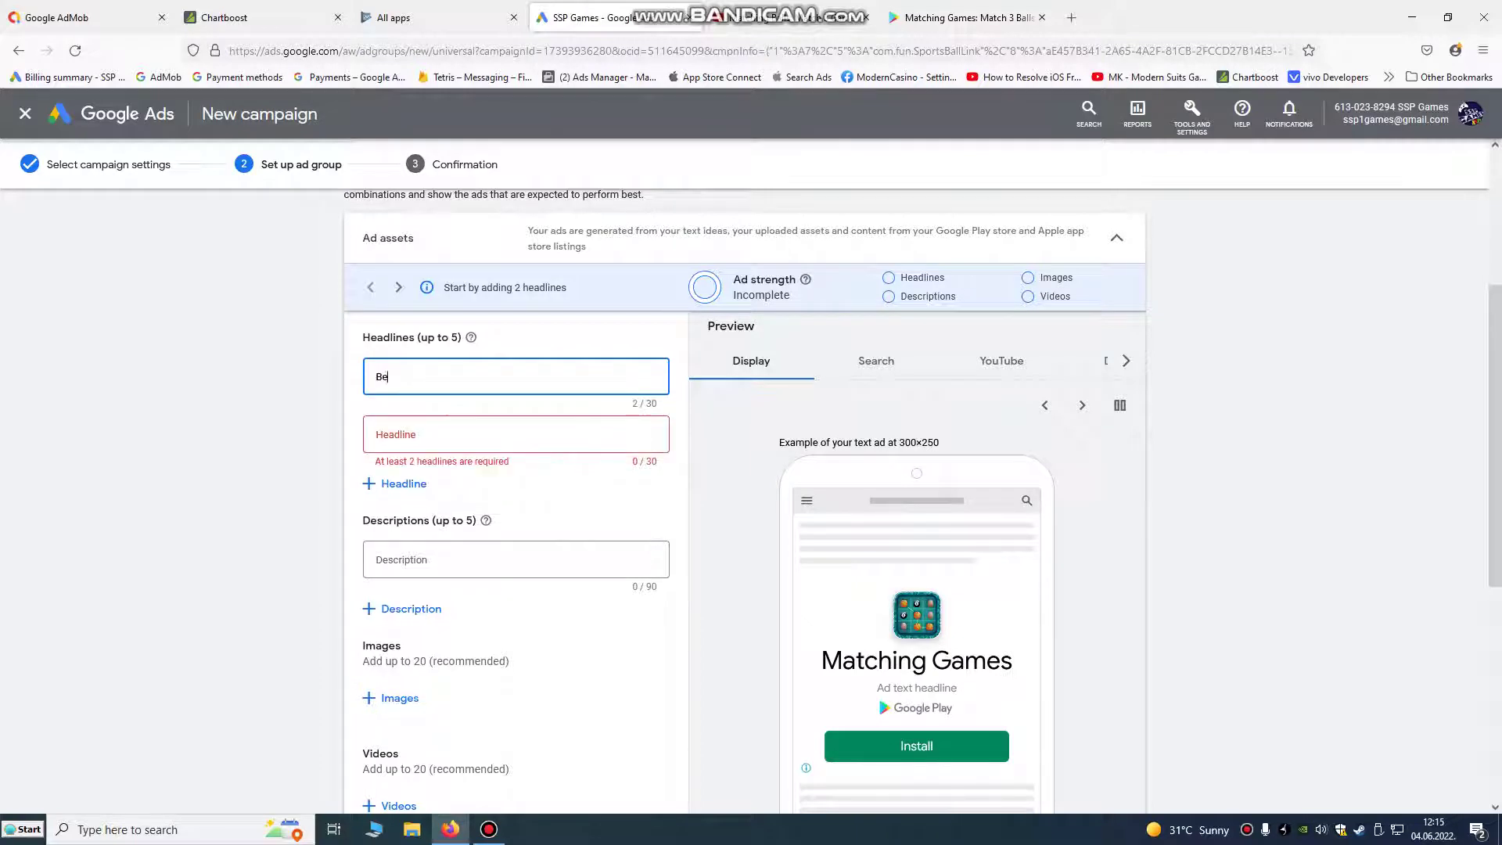
text(st Ma)
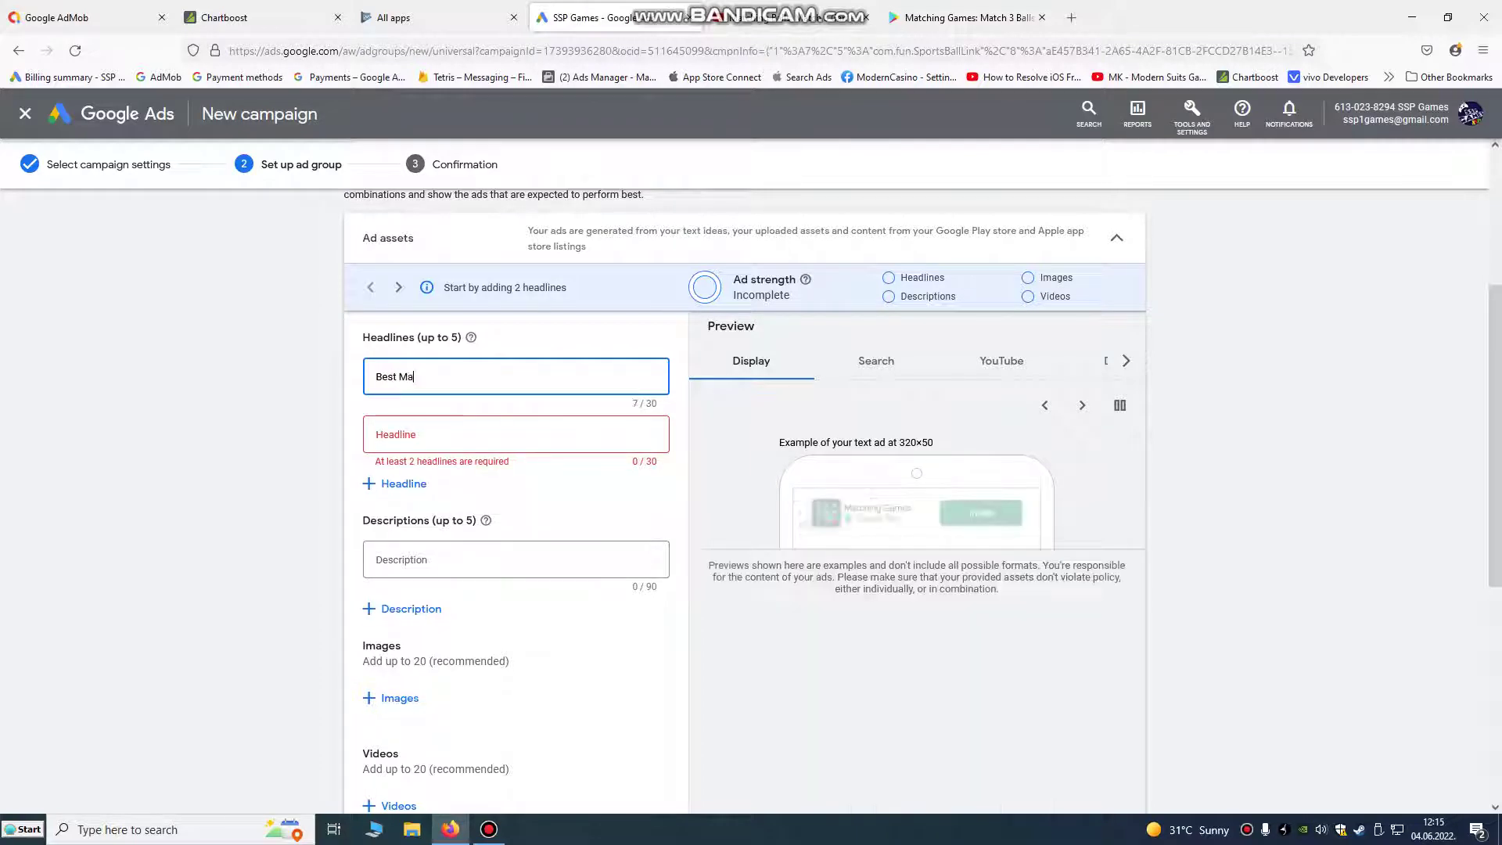
text(tch 3 Game)
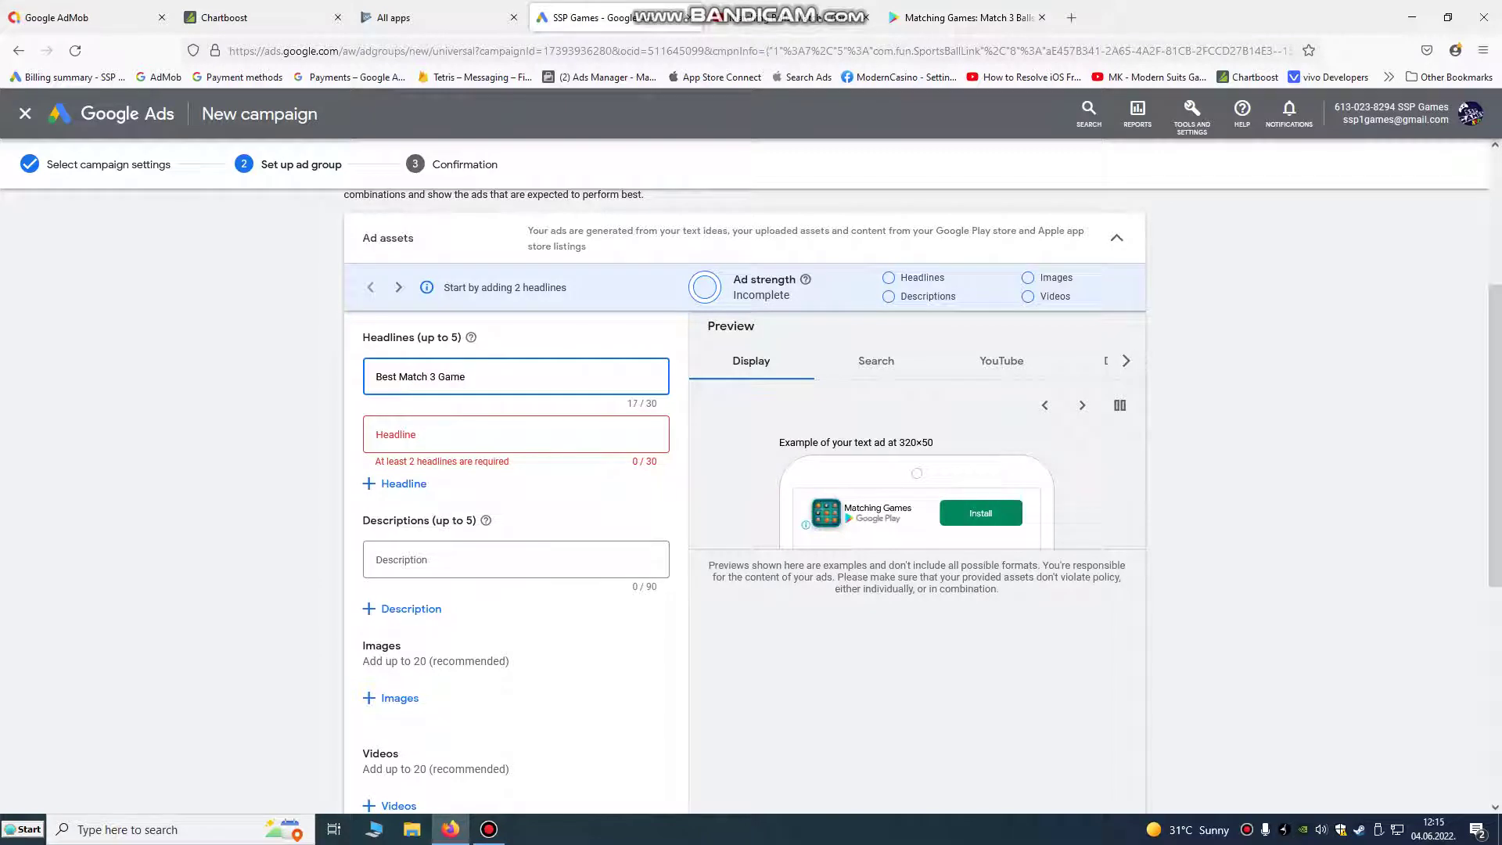
click(462, 435)
text(To)
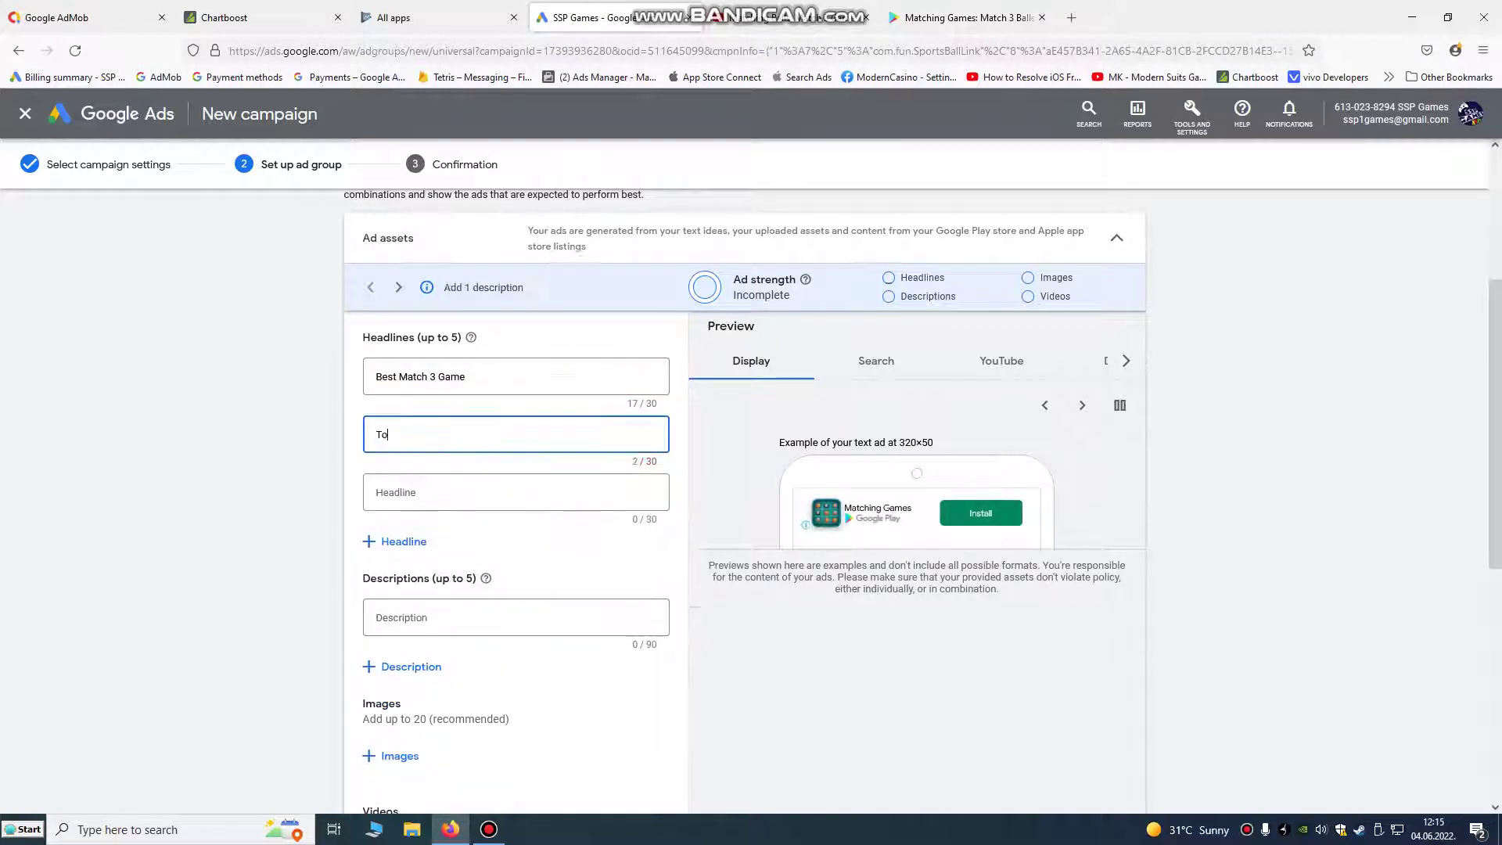
text(p Puzzle )
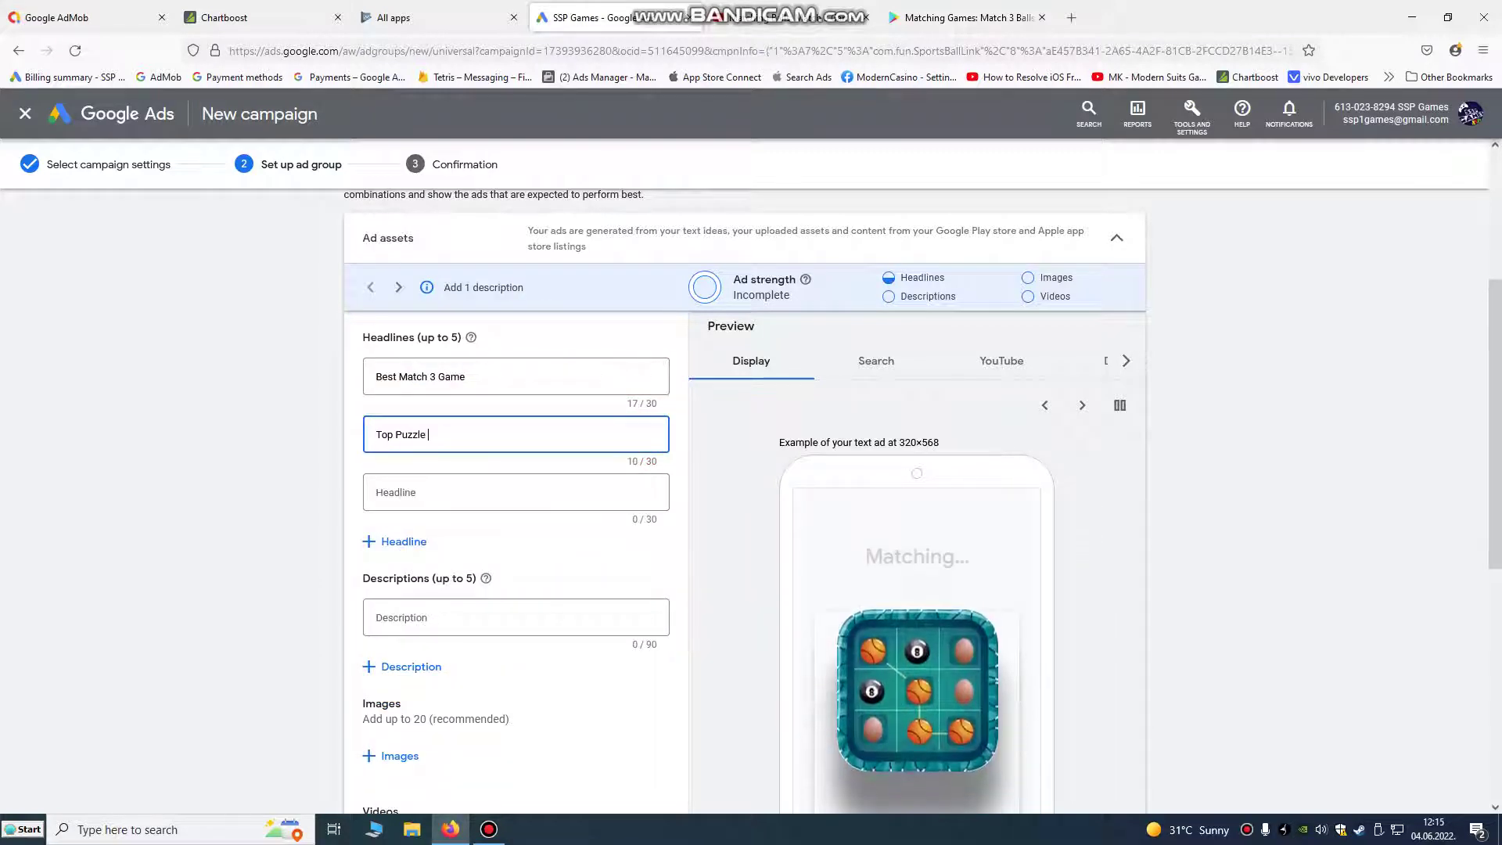
text(Games)
click(442, 495)
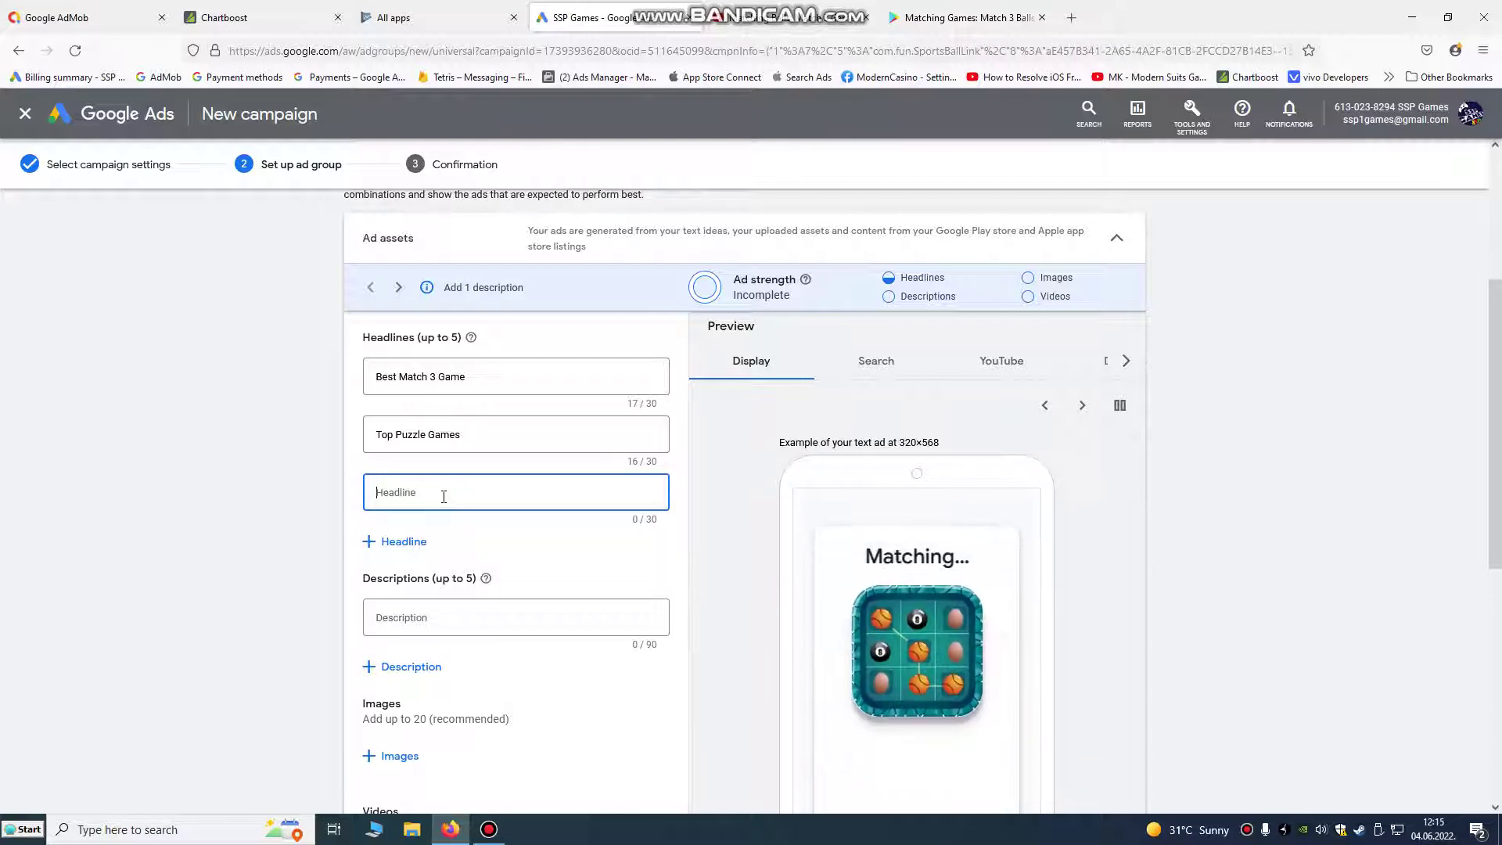
text(Match)
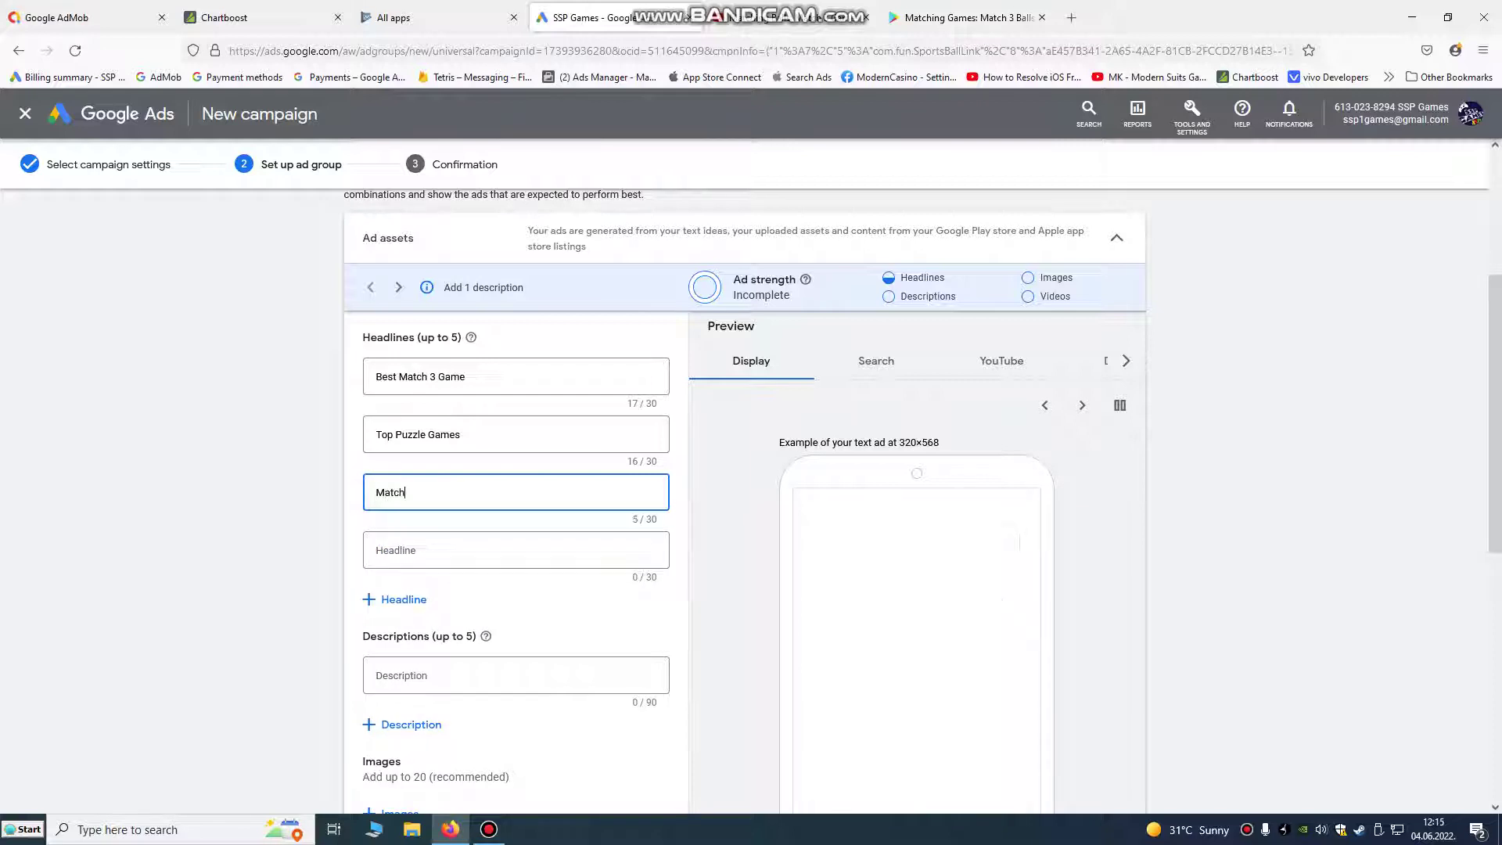
text(ing Game)
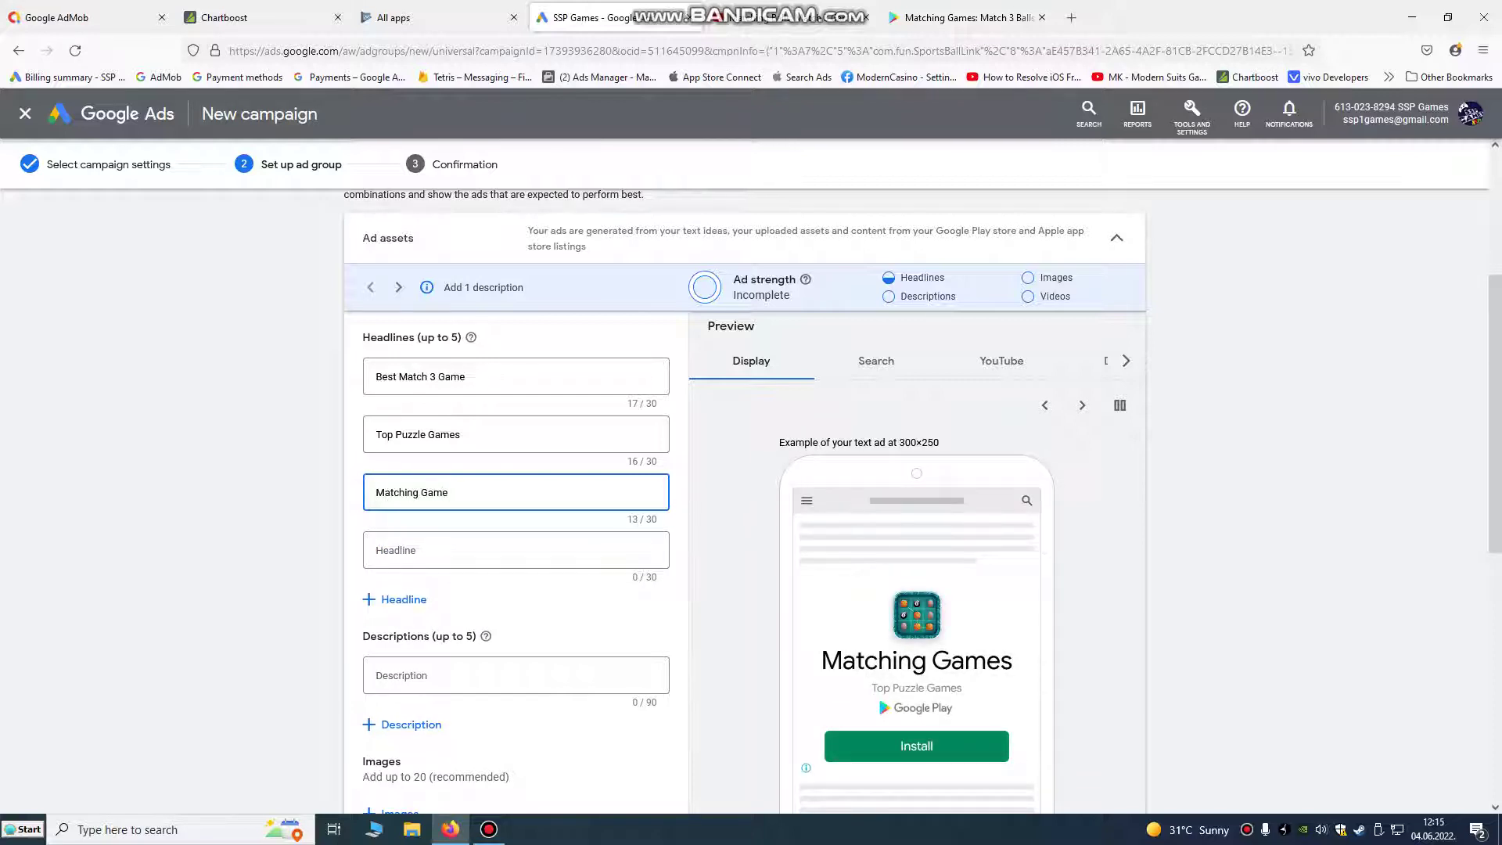
text(s)
click(448, 545)
text(Pu)
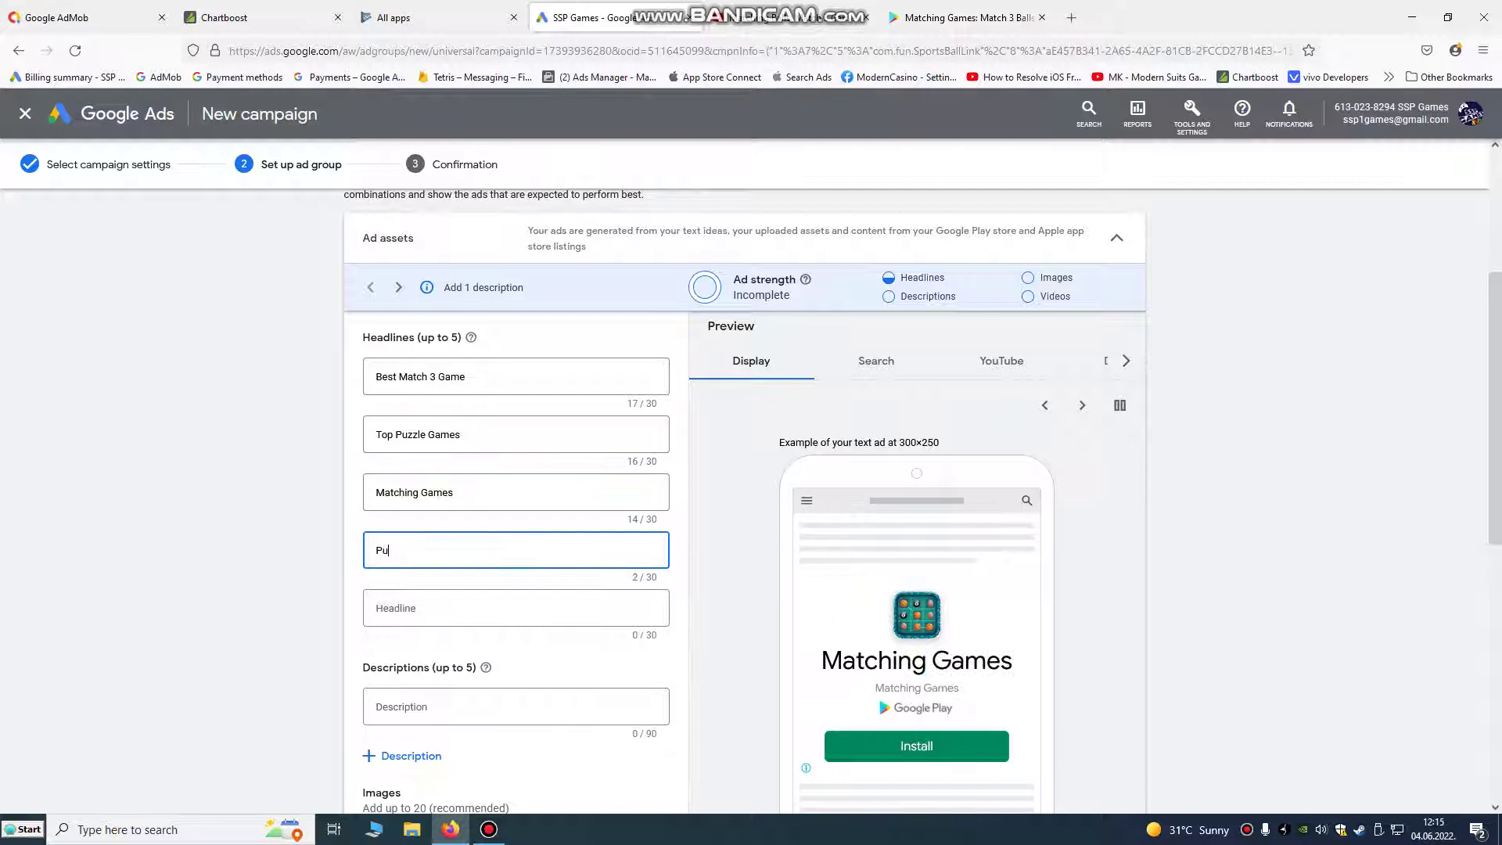
key(BackSpace)
text(opul)
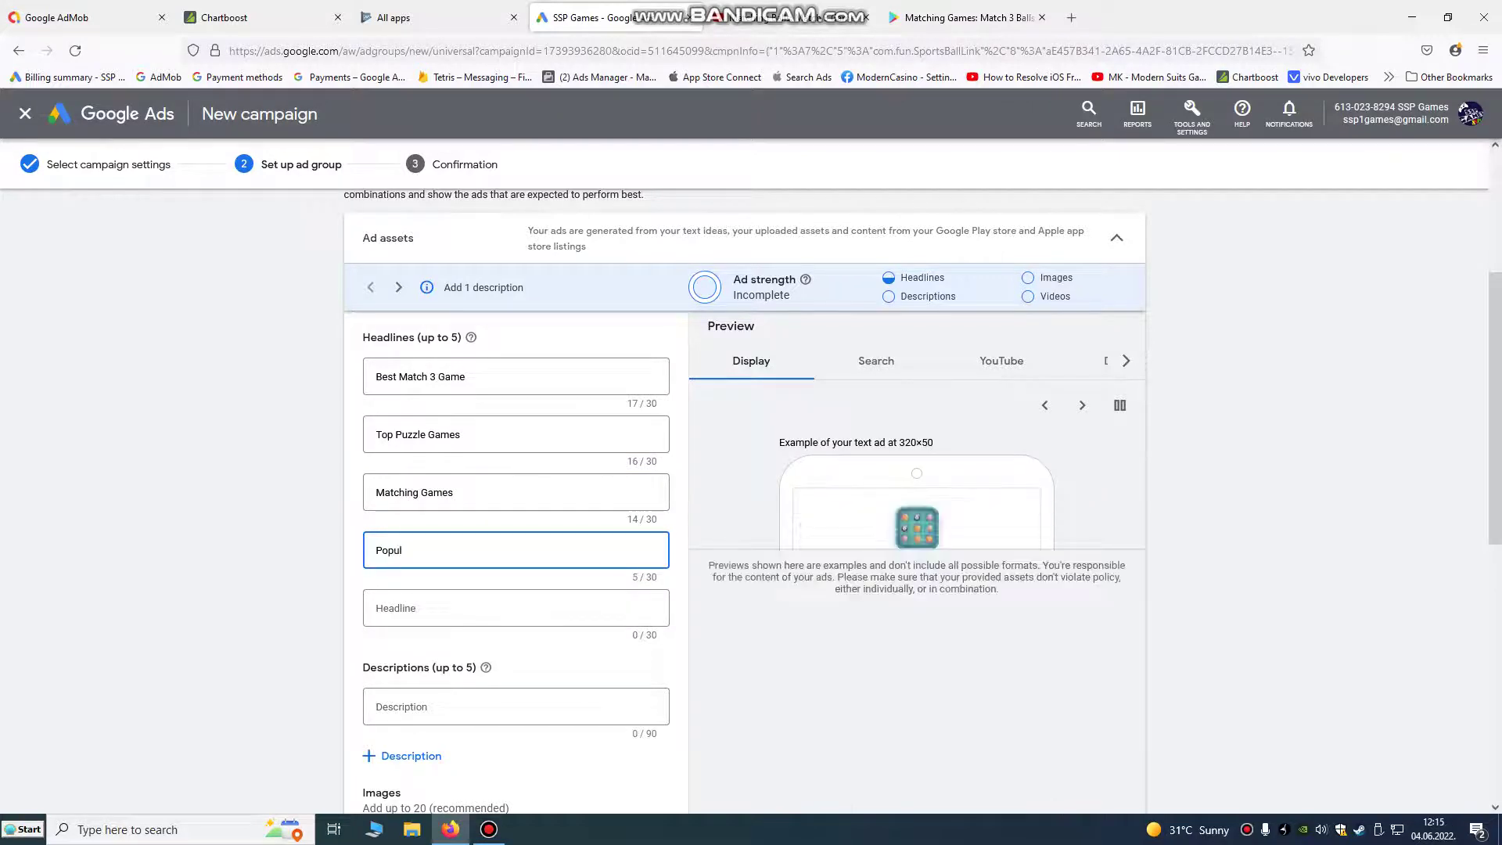
text(ar Games)
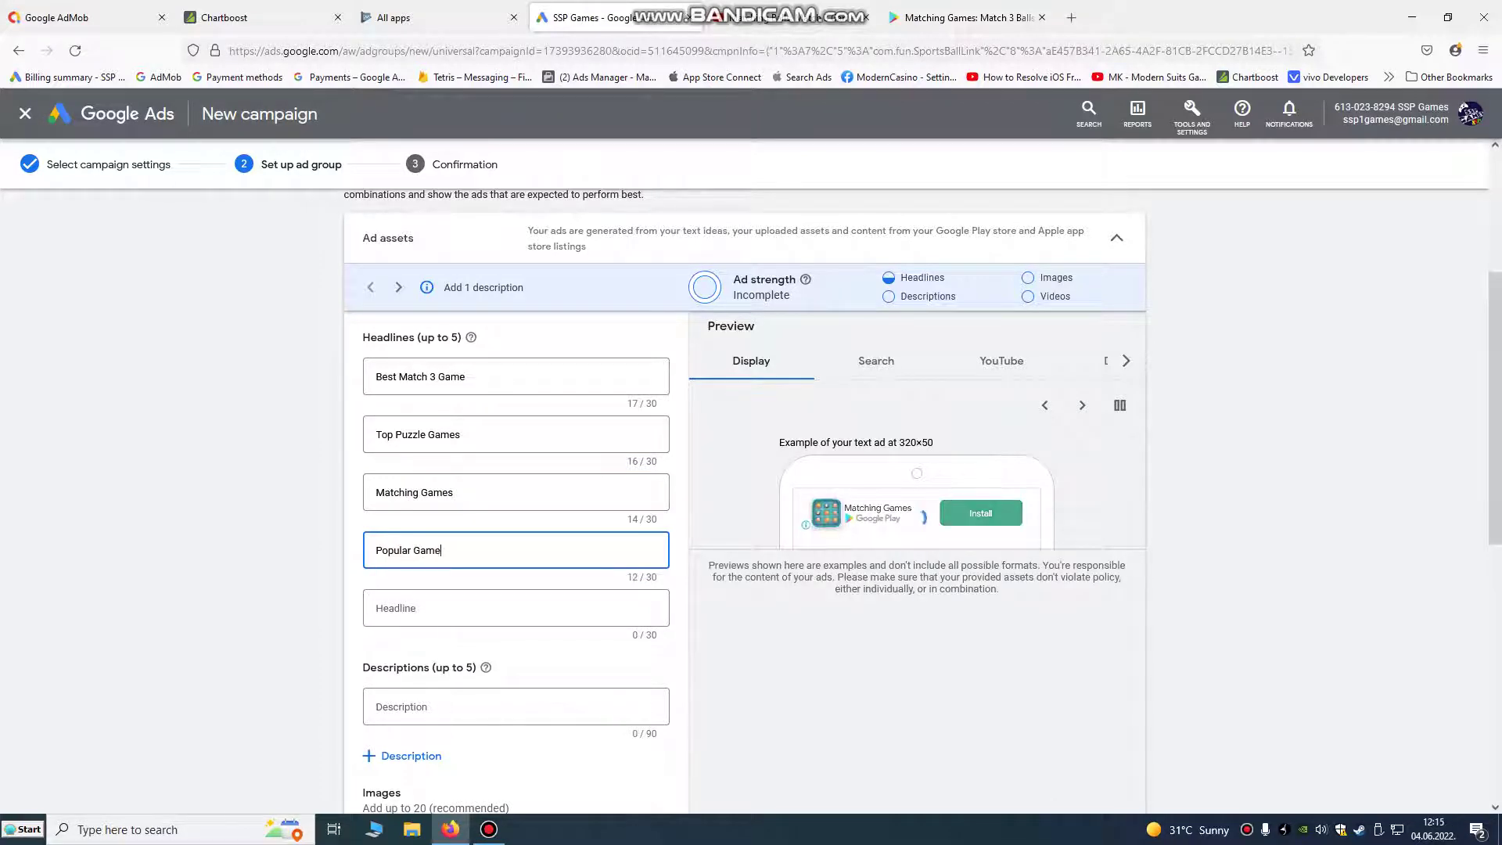
Add a fifth headline, Matching 3 Games, made distinct from the third headline
click(455, 609)
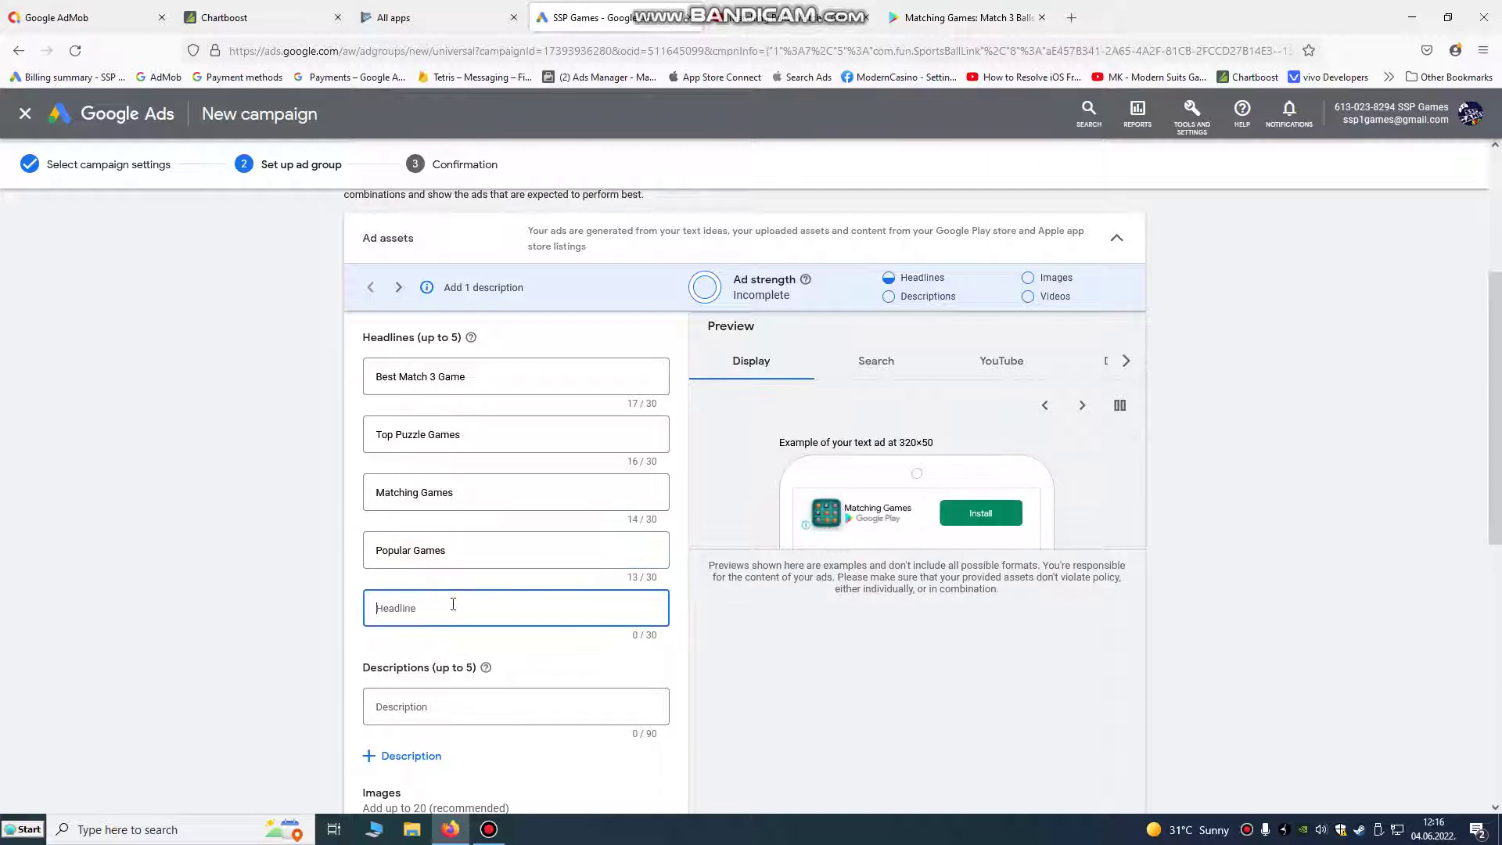
scroll(457, 606, down, 1)
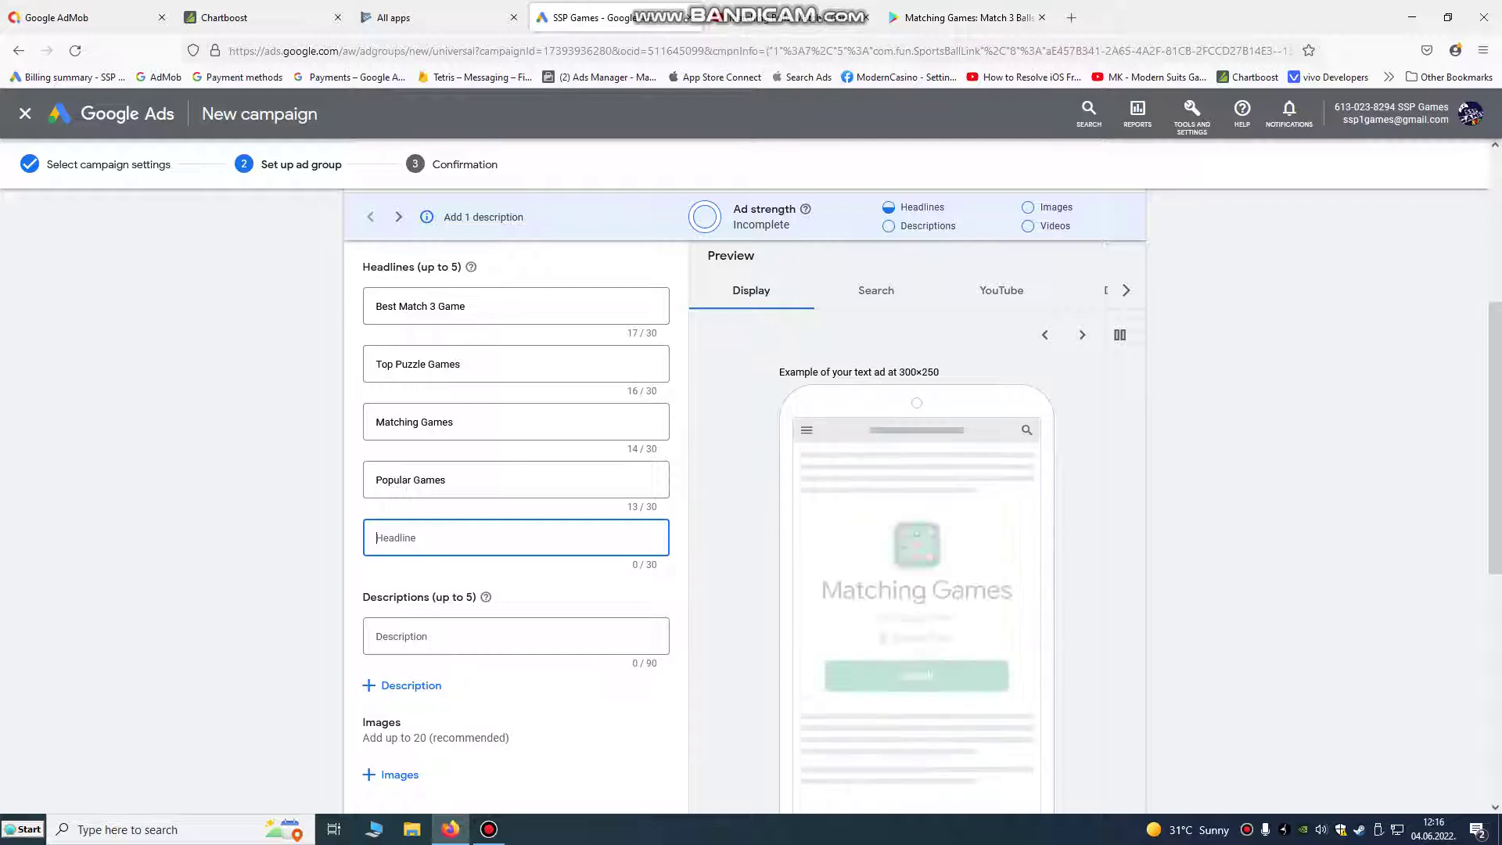
text(Matching Gmes)
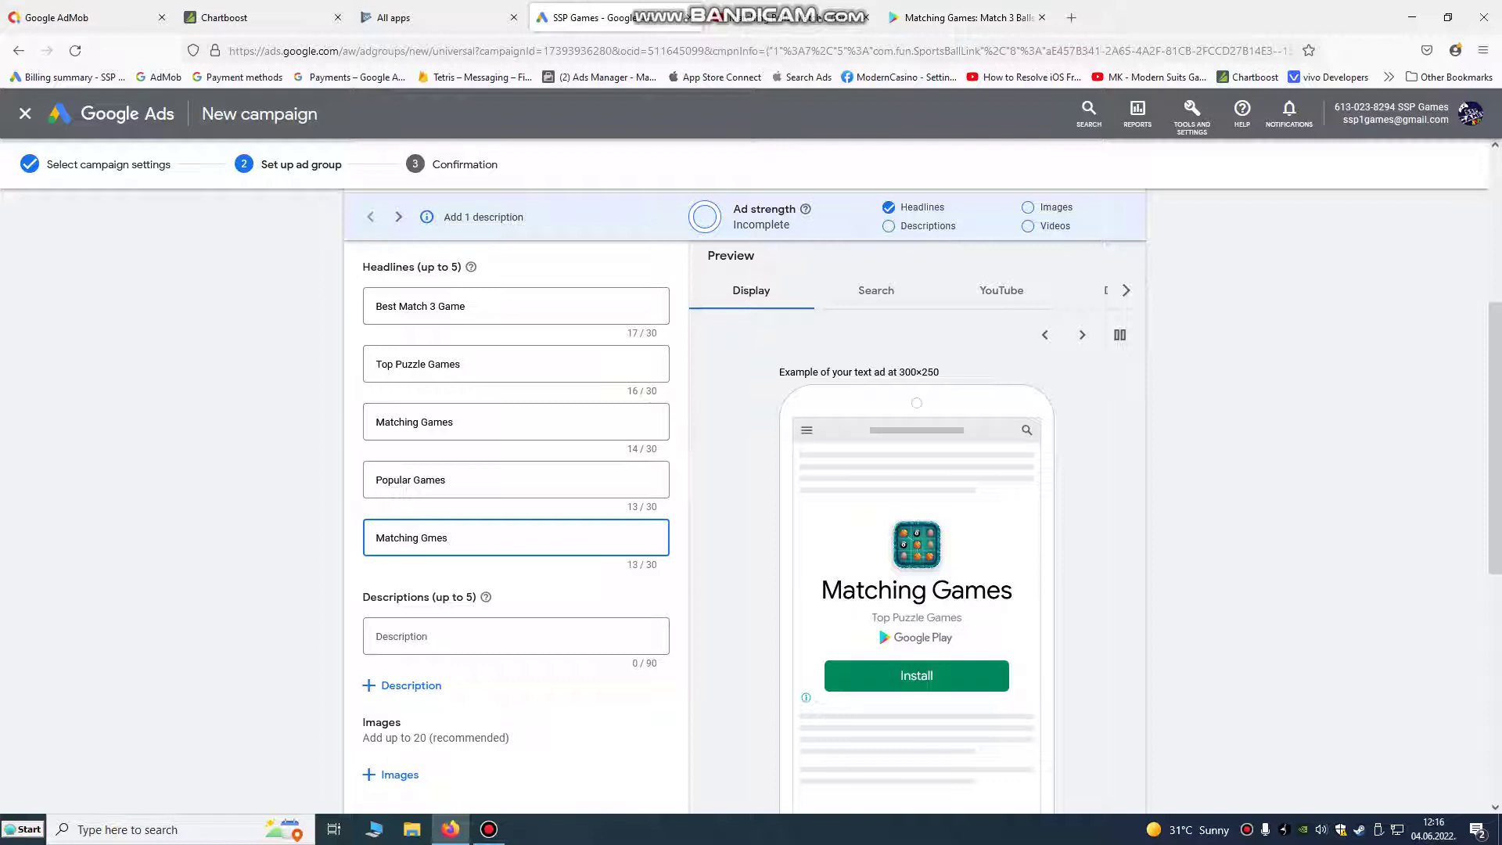
click(430, 539)
text(a)
scroll(485, 540, down, 2)
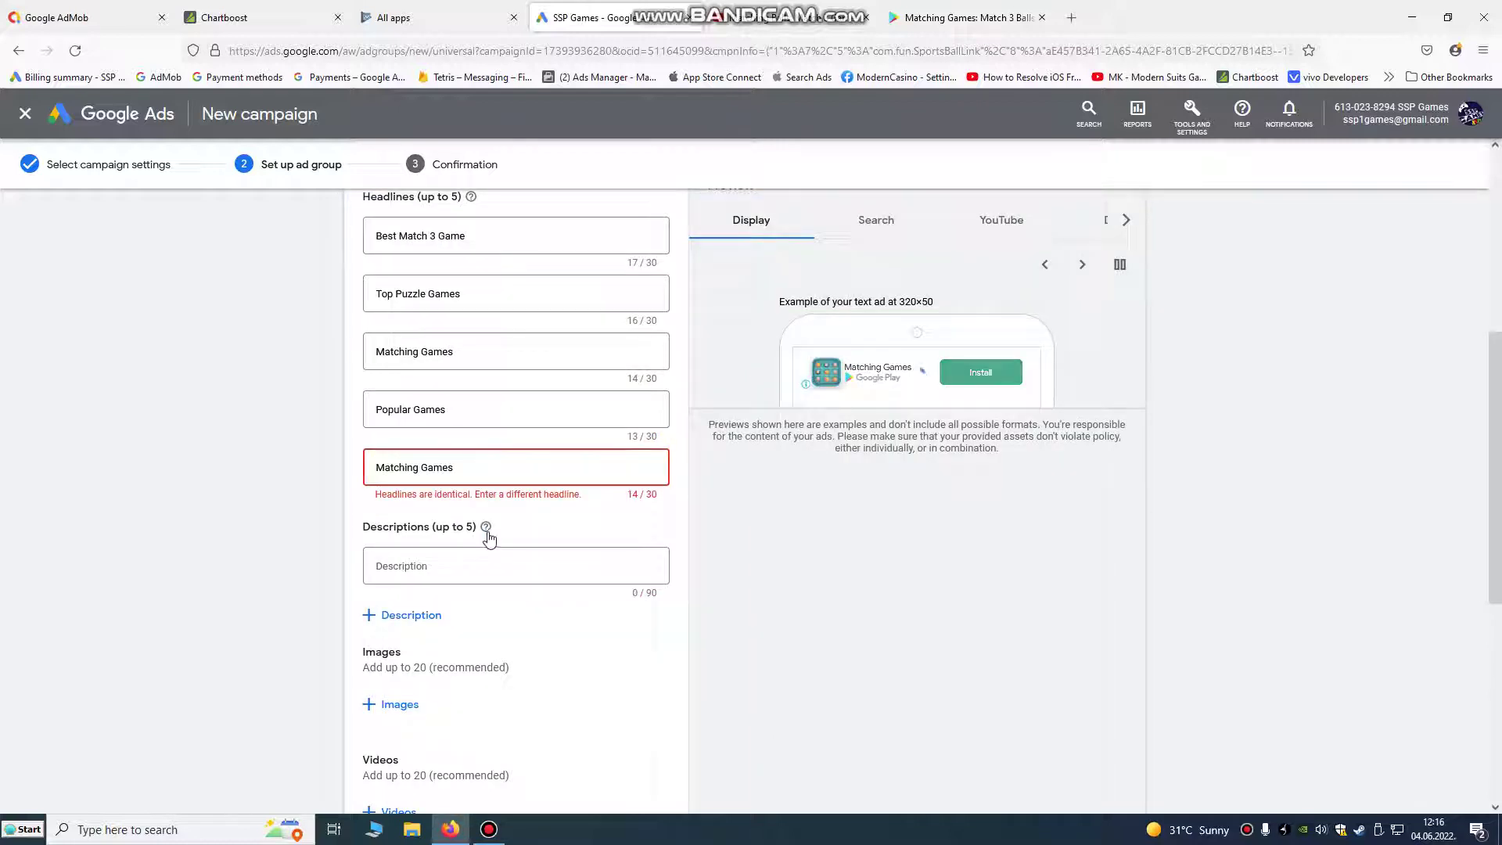
click(422, 467)
text(3)
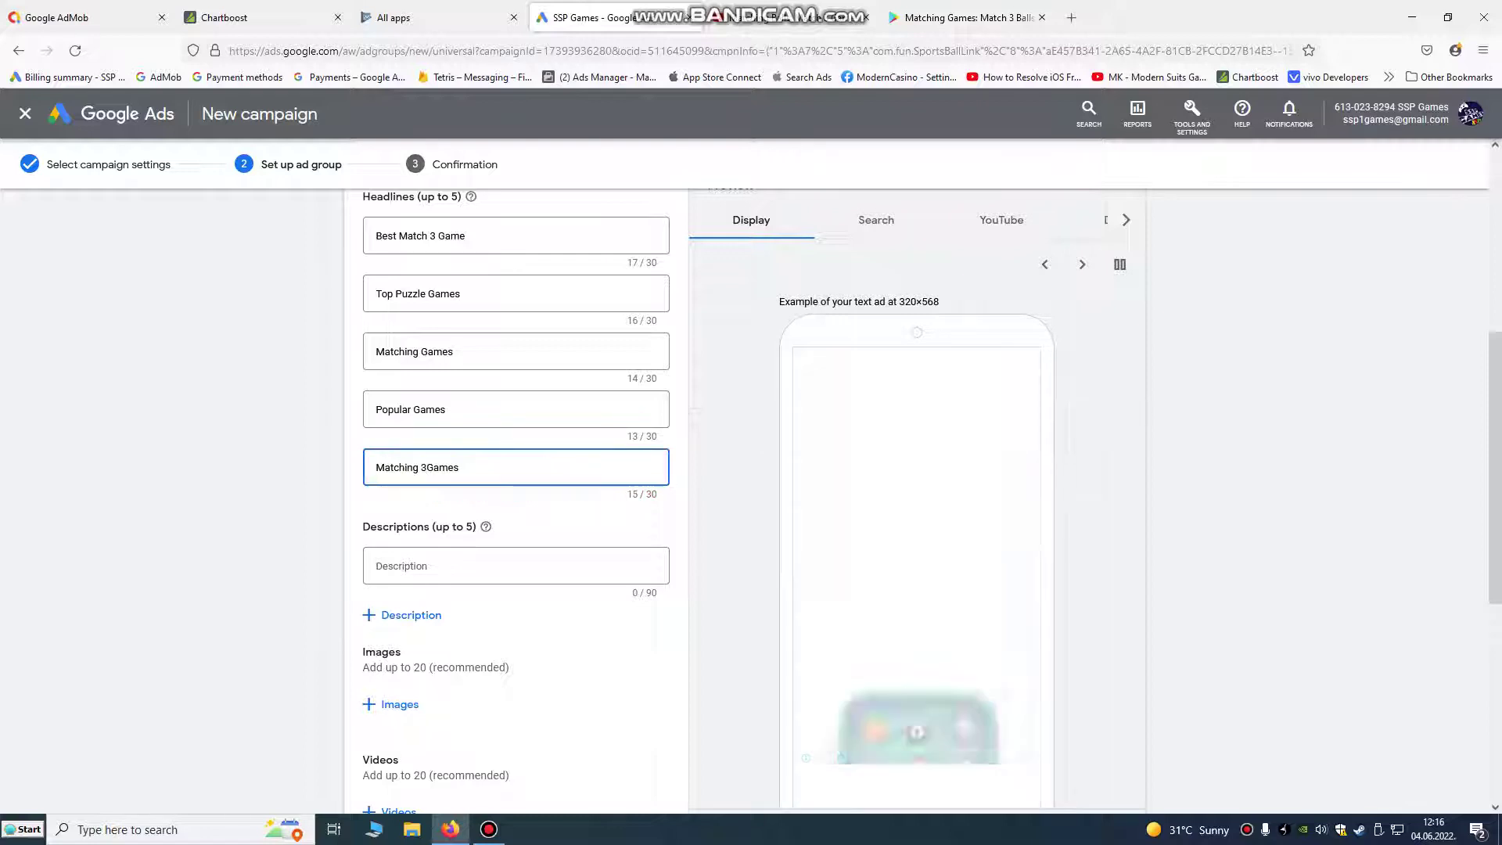
click(431, 577)
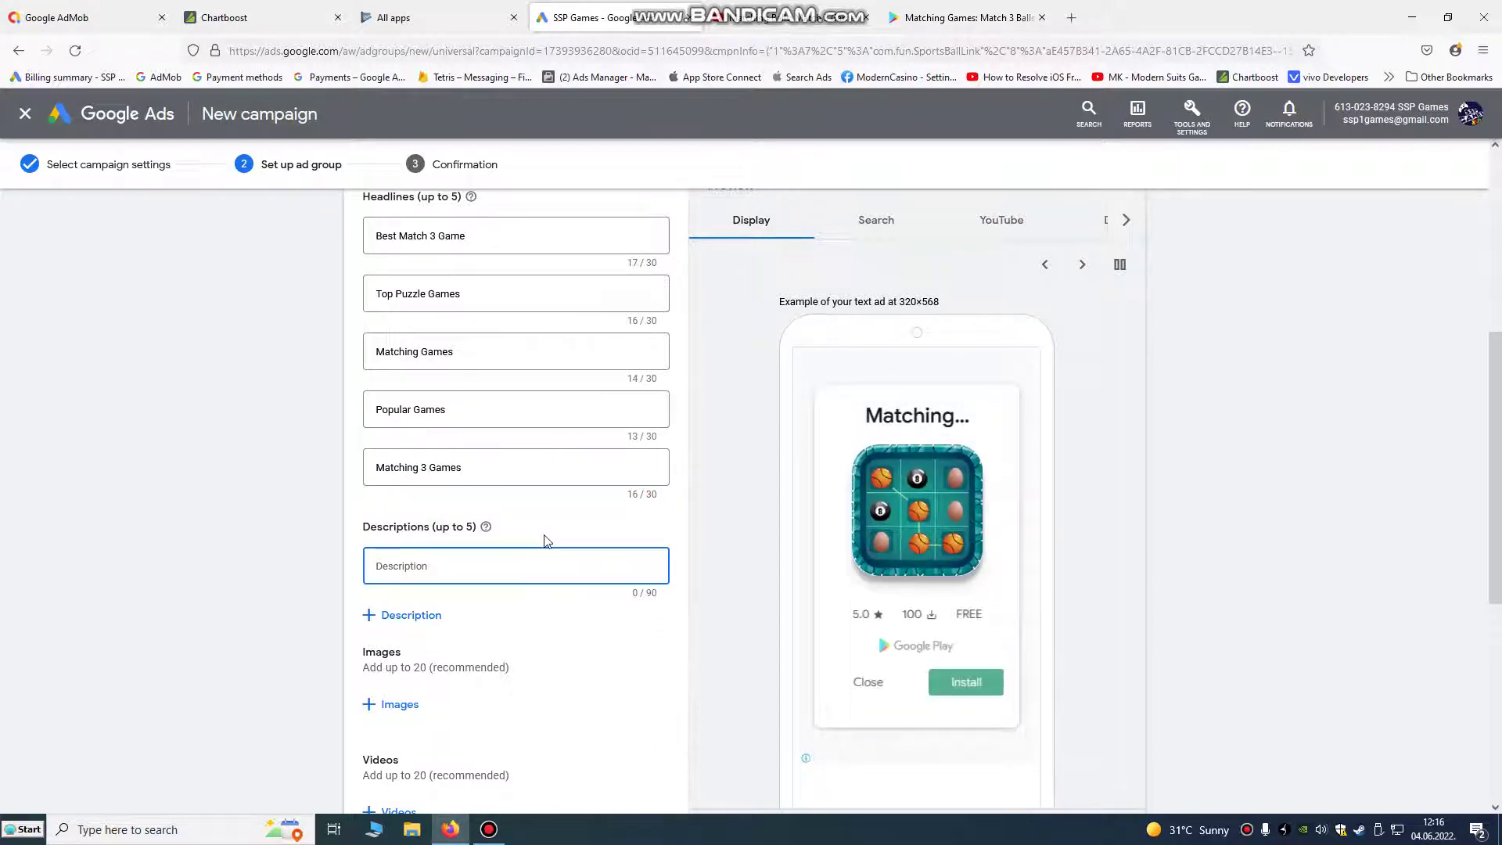
Add the descriptions 'Puzzle Game For Android' and 'New Match 3 Games'
scroll(546, 538, down, 3)
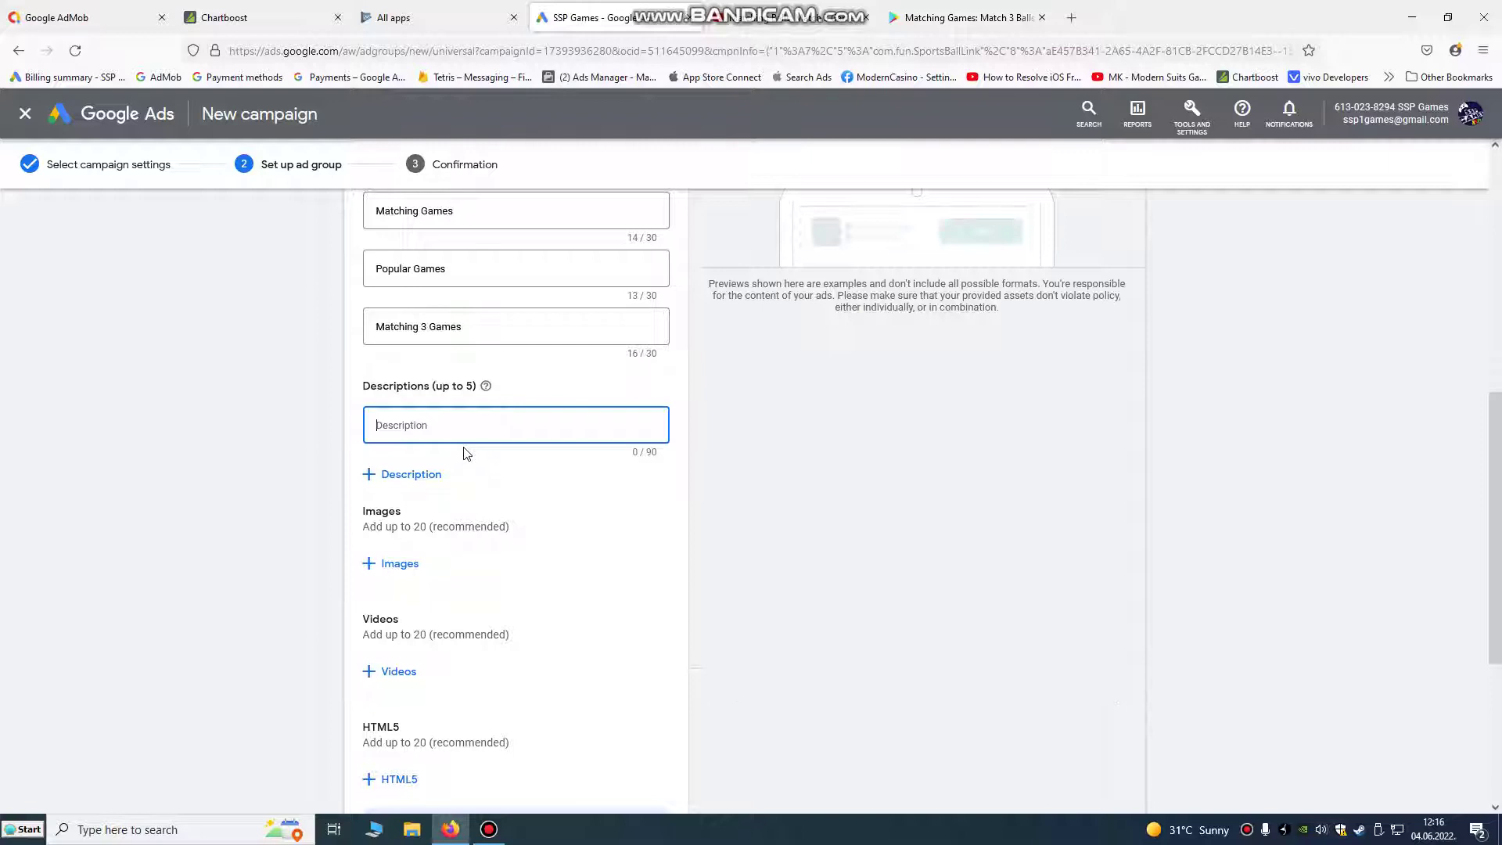
text(Puzzle)
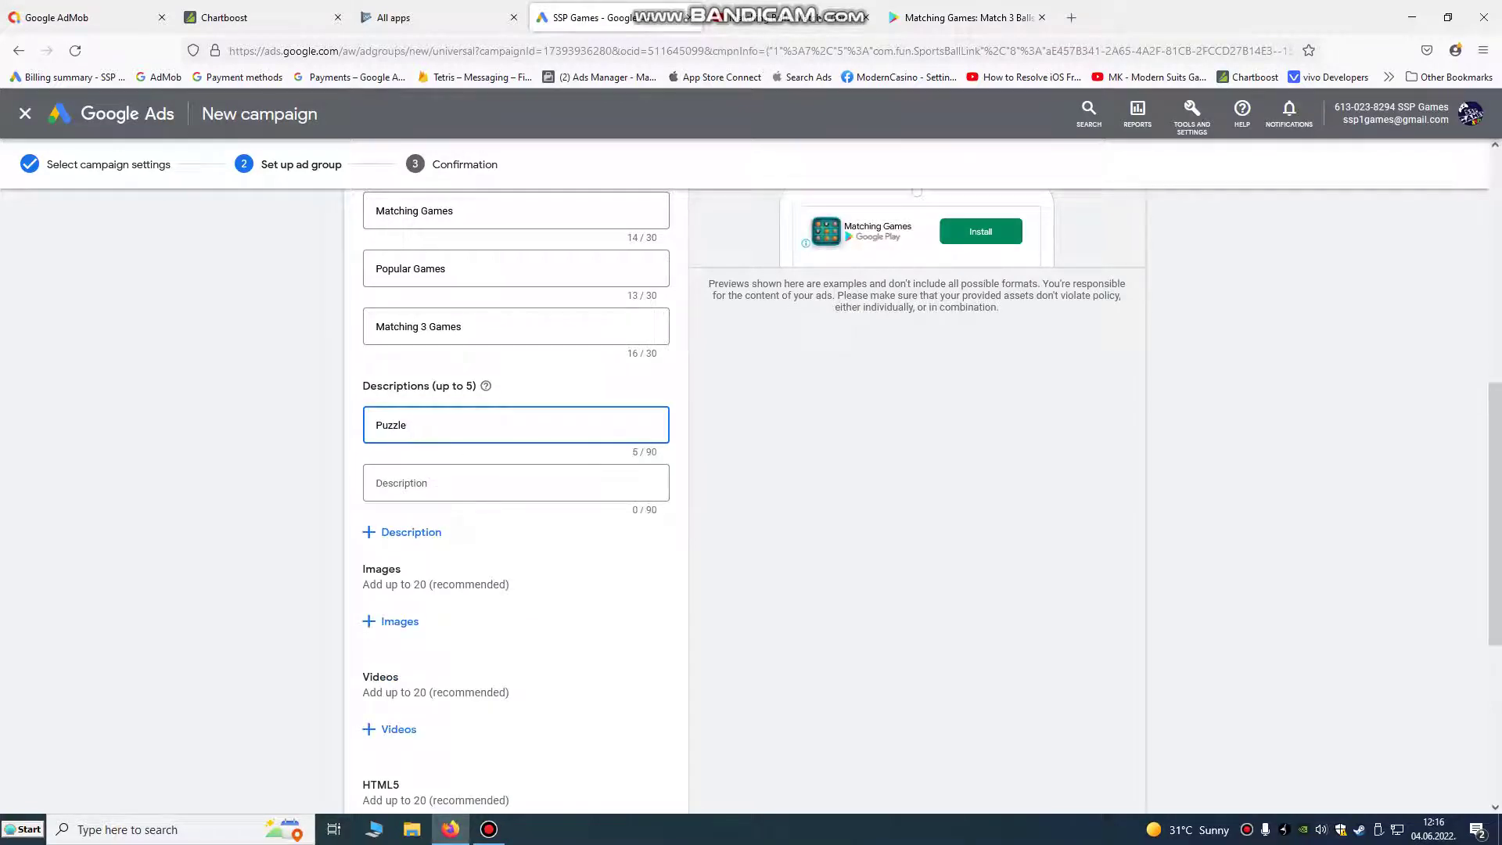
text( Gmaes)
key(BackSpace)
key(BackSpace)
key(BackSpace)
key(BackSpace)
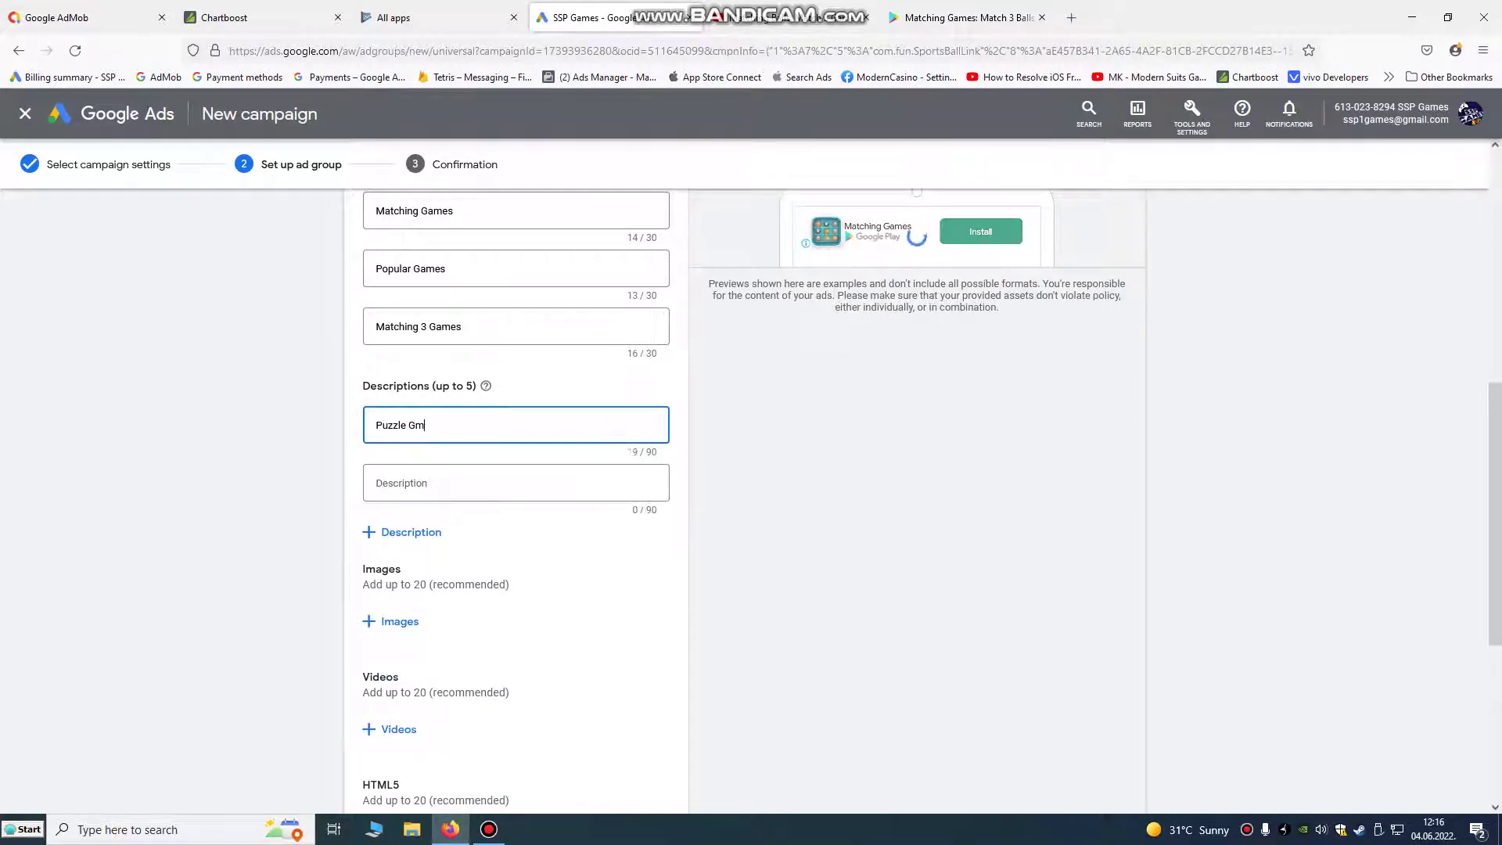
text(ame F)
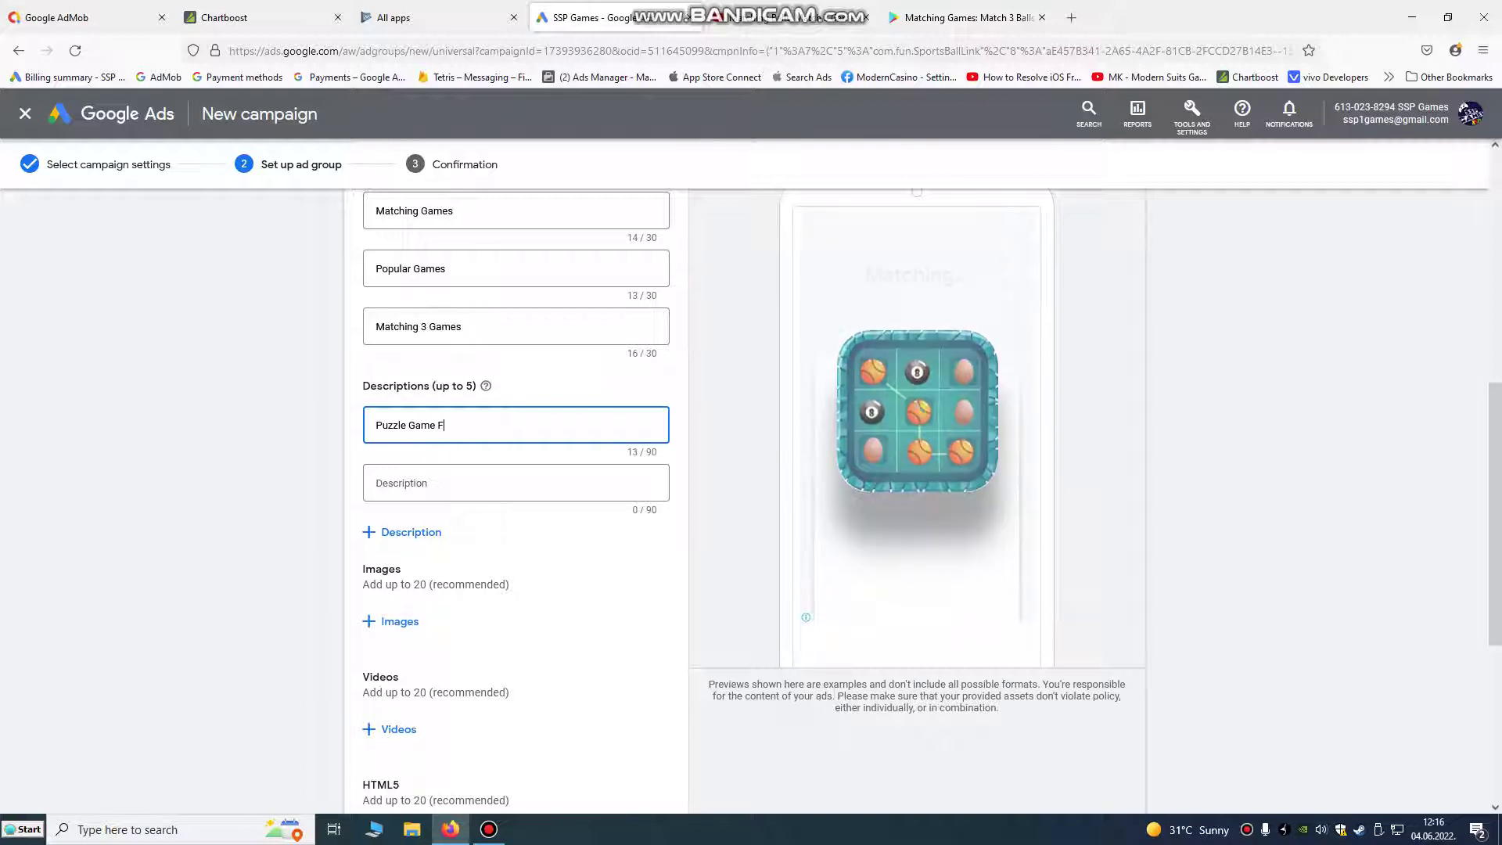
text(or And)
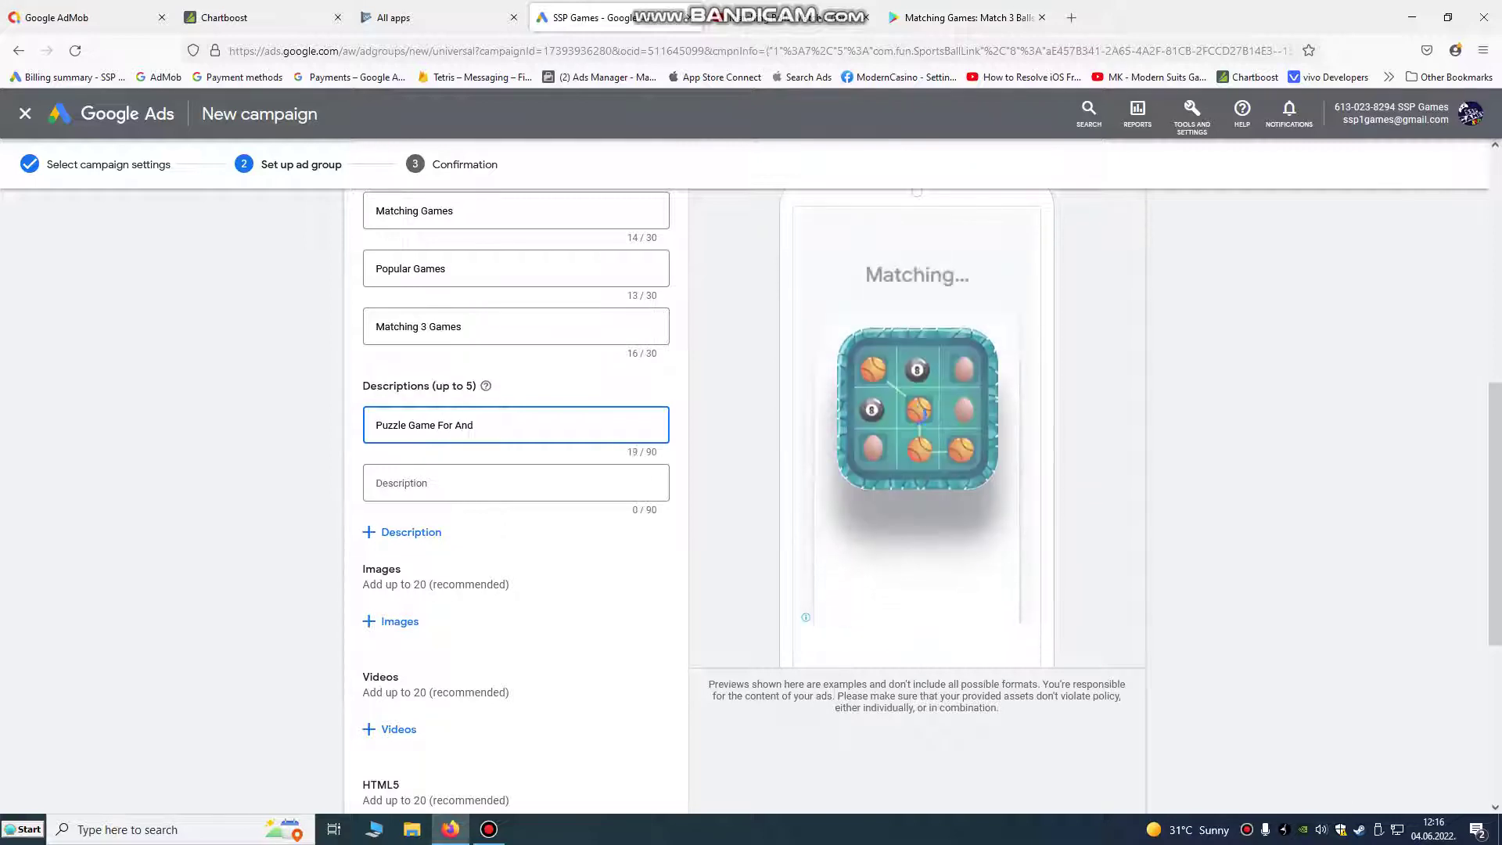
text(roid)
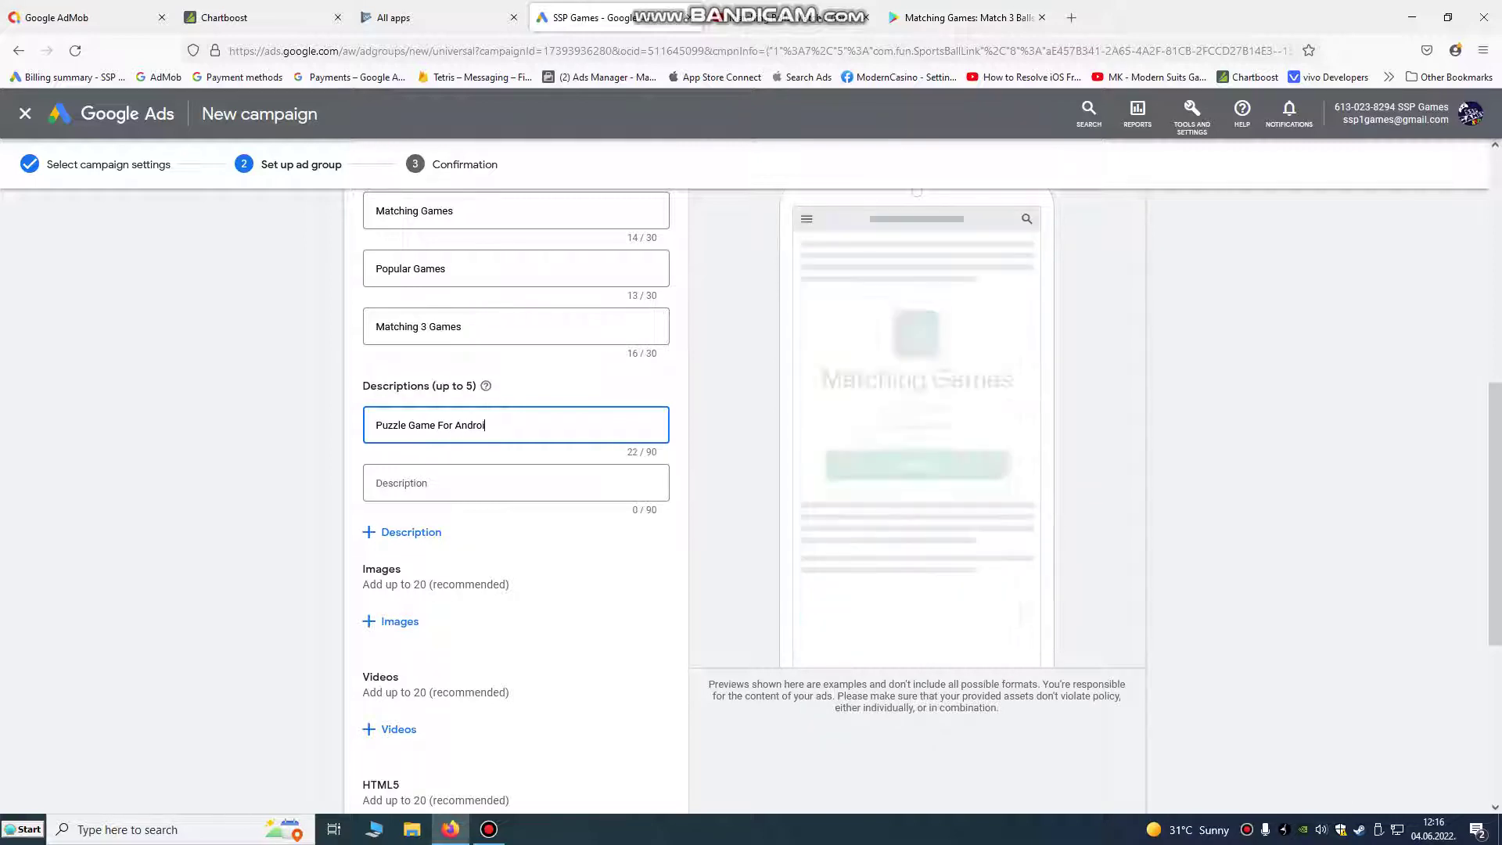
click(449, 493)
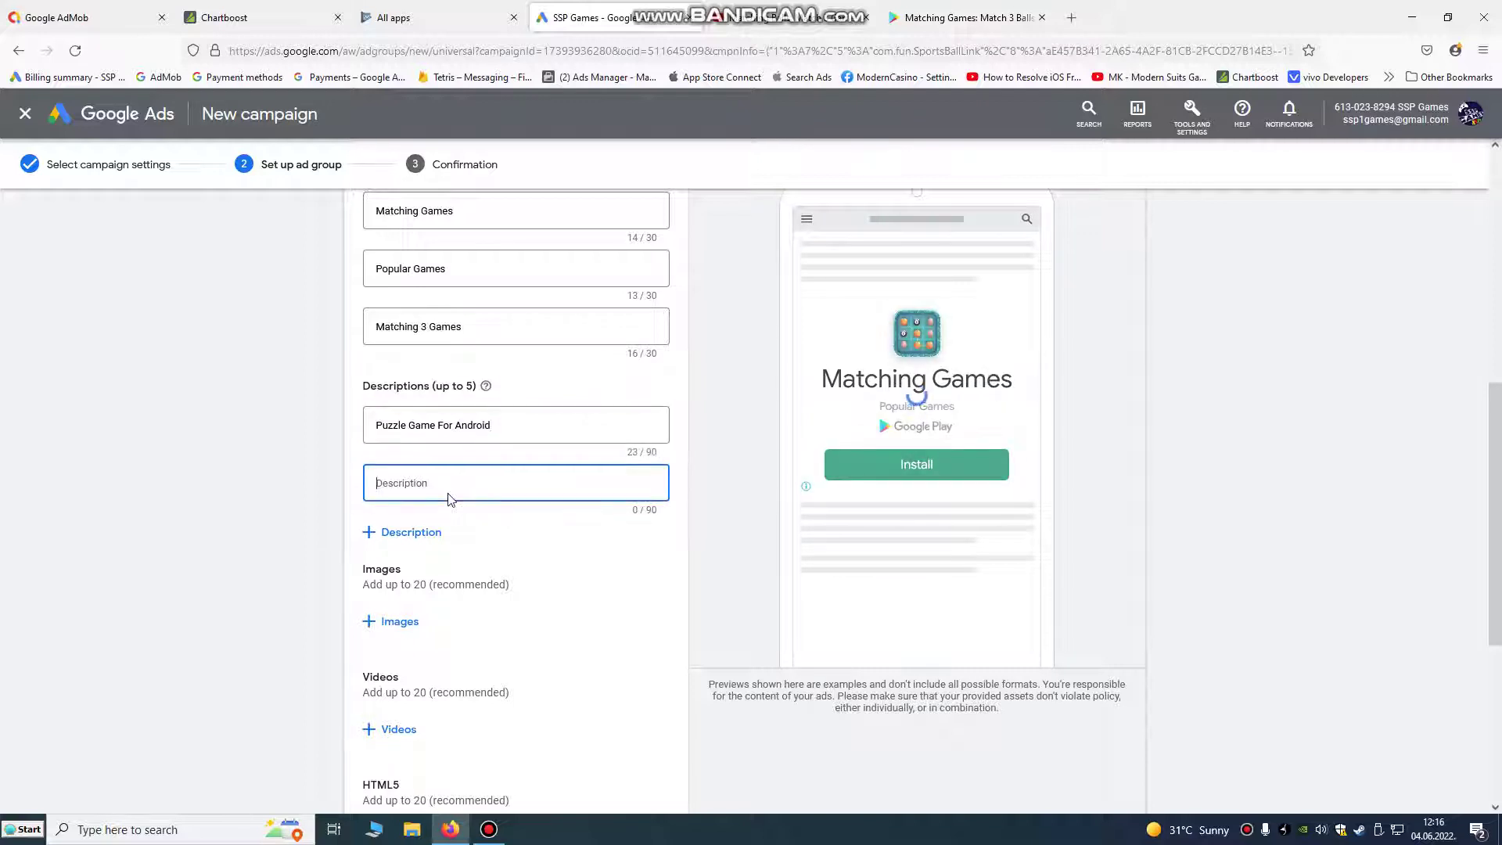
text(New Ma)
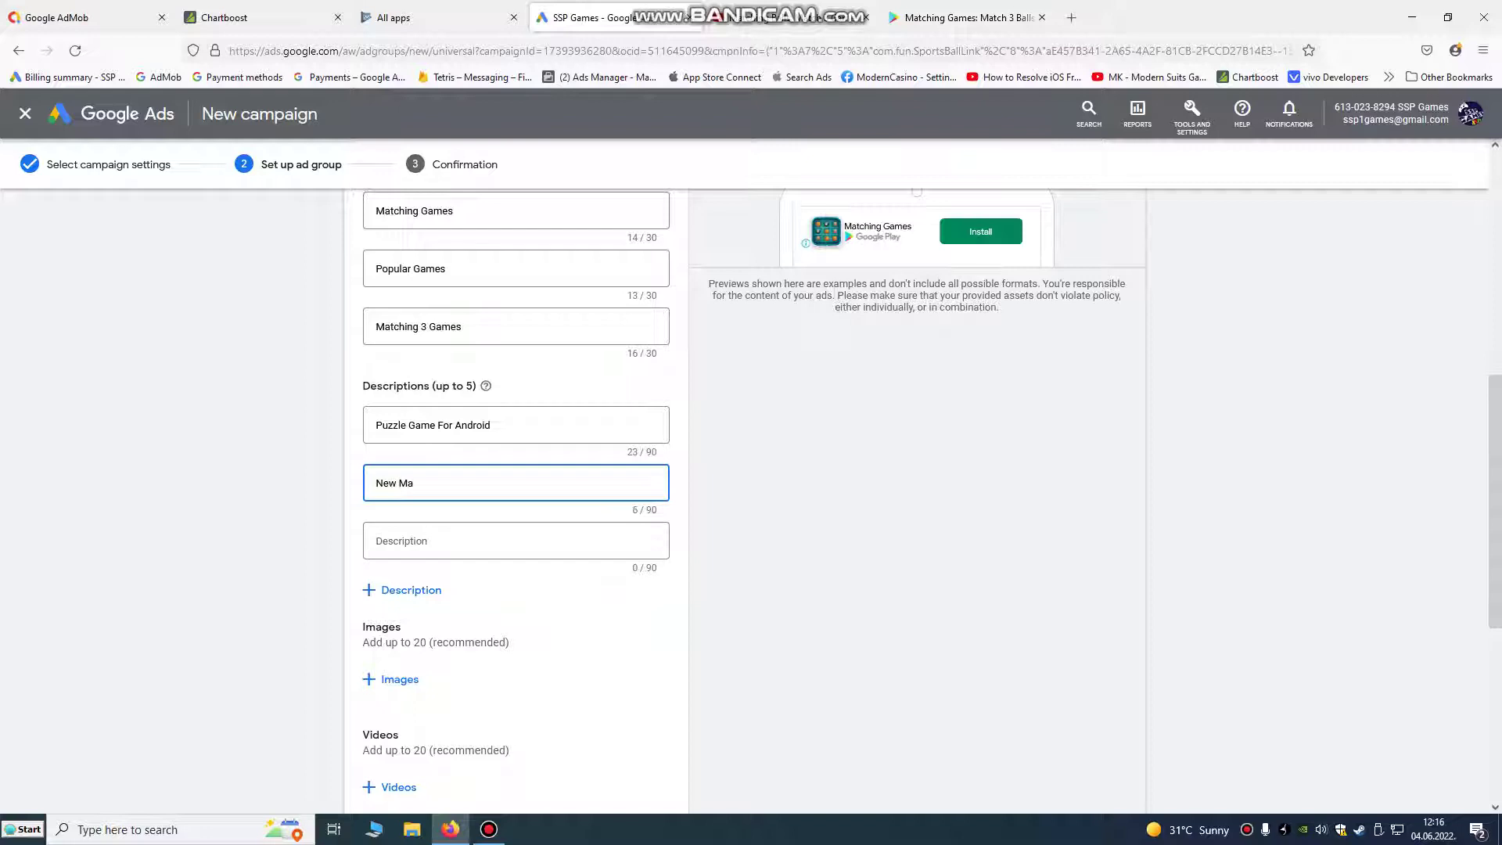
text(tch 3 Games)
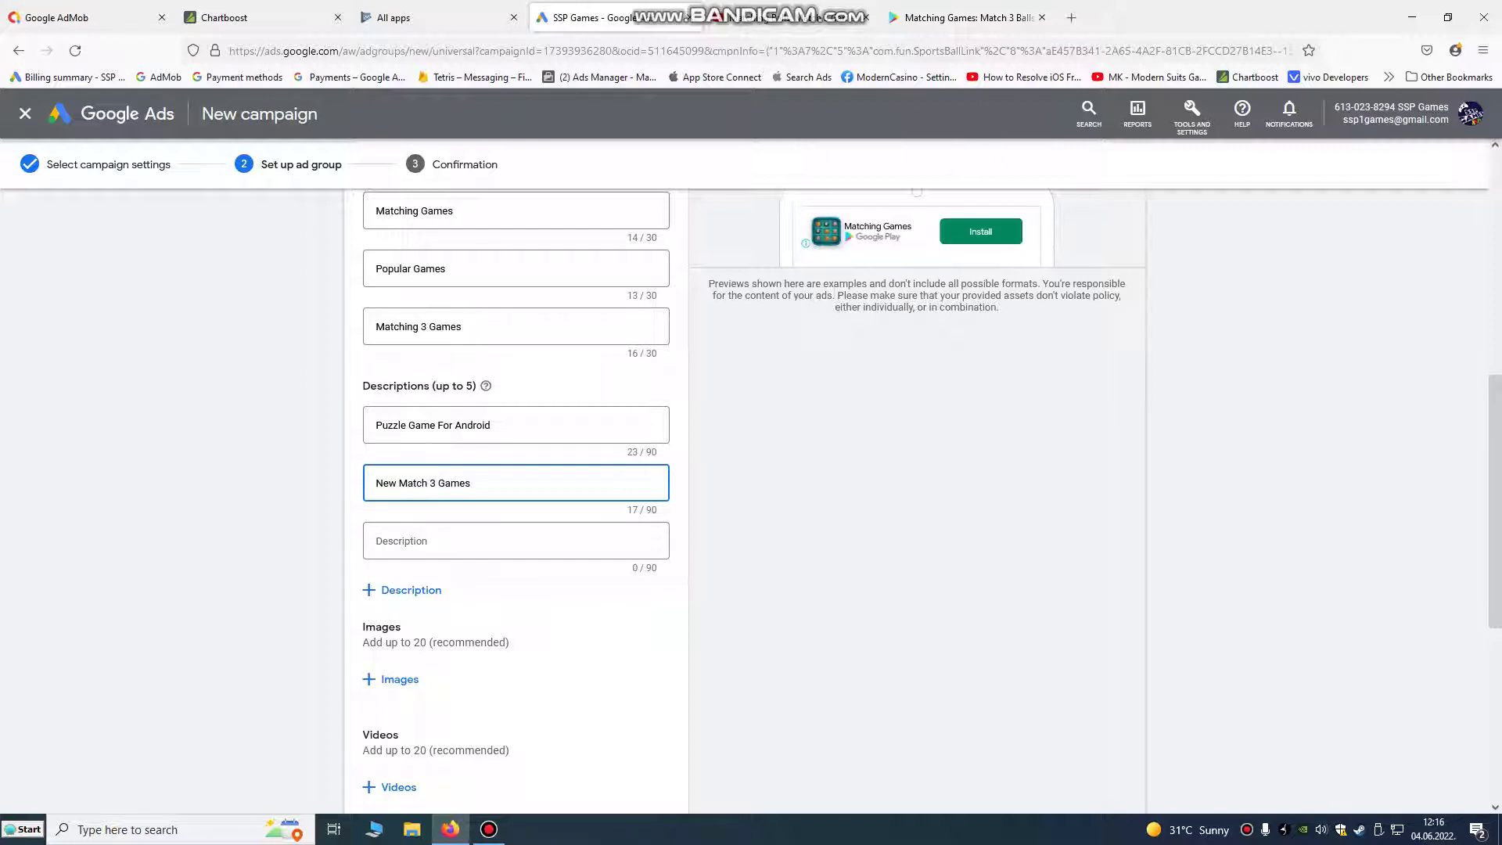
click(451, 552)
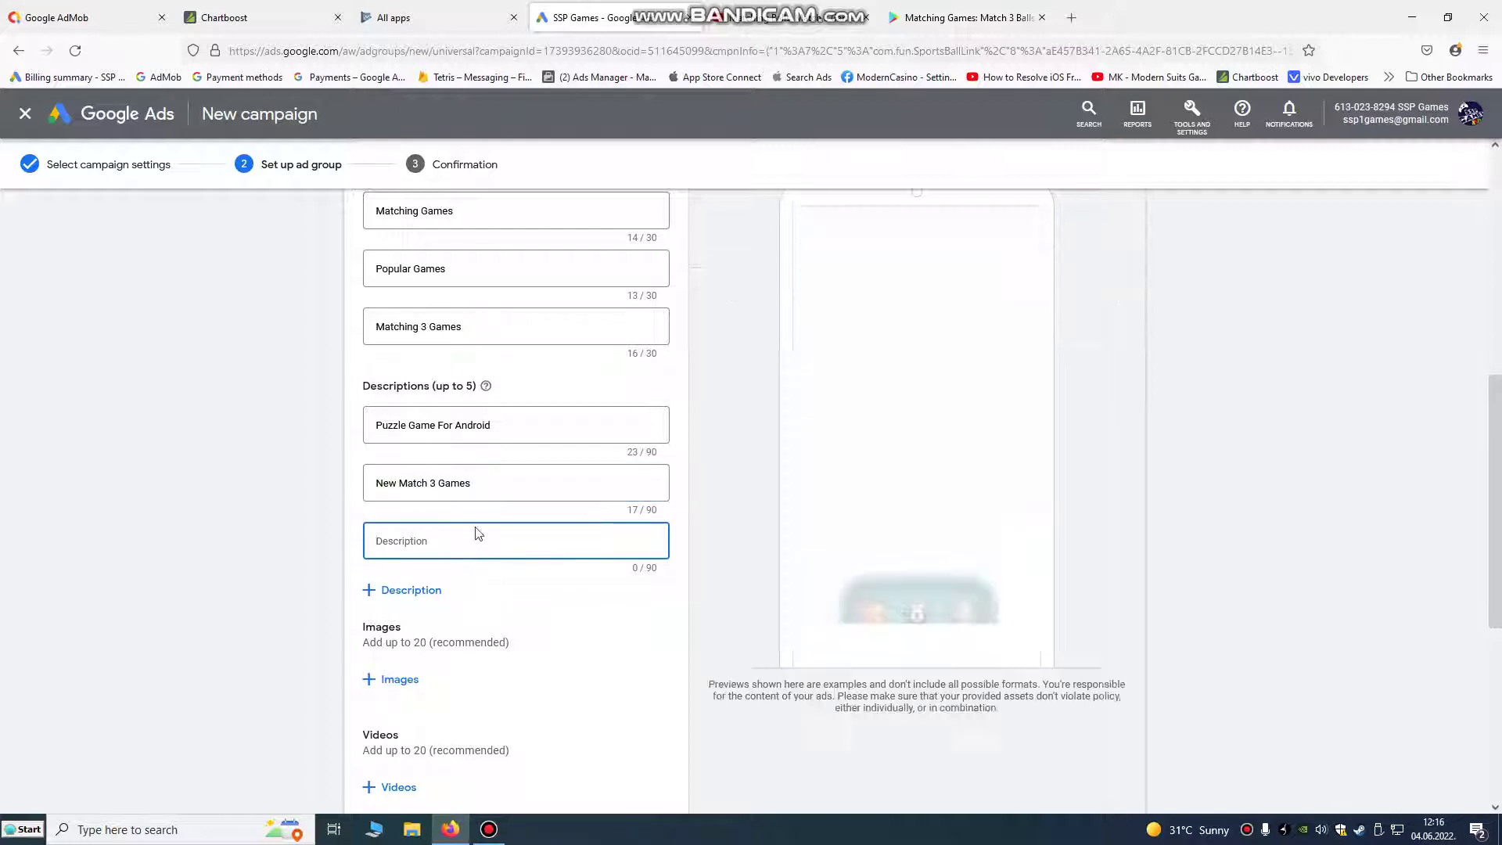
scroll(475, 530, down, 2)
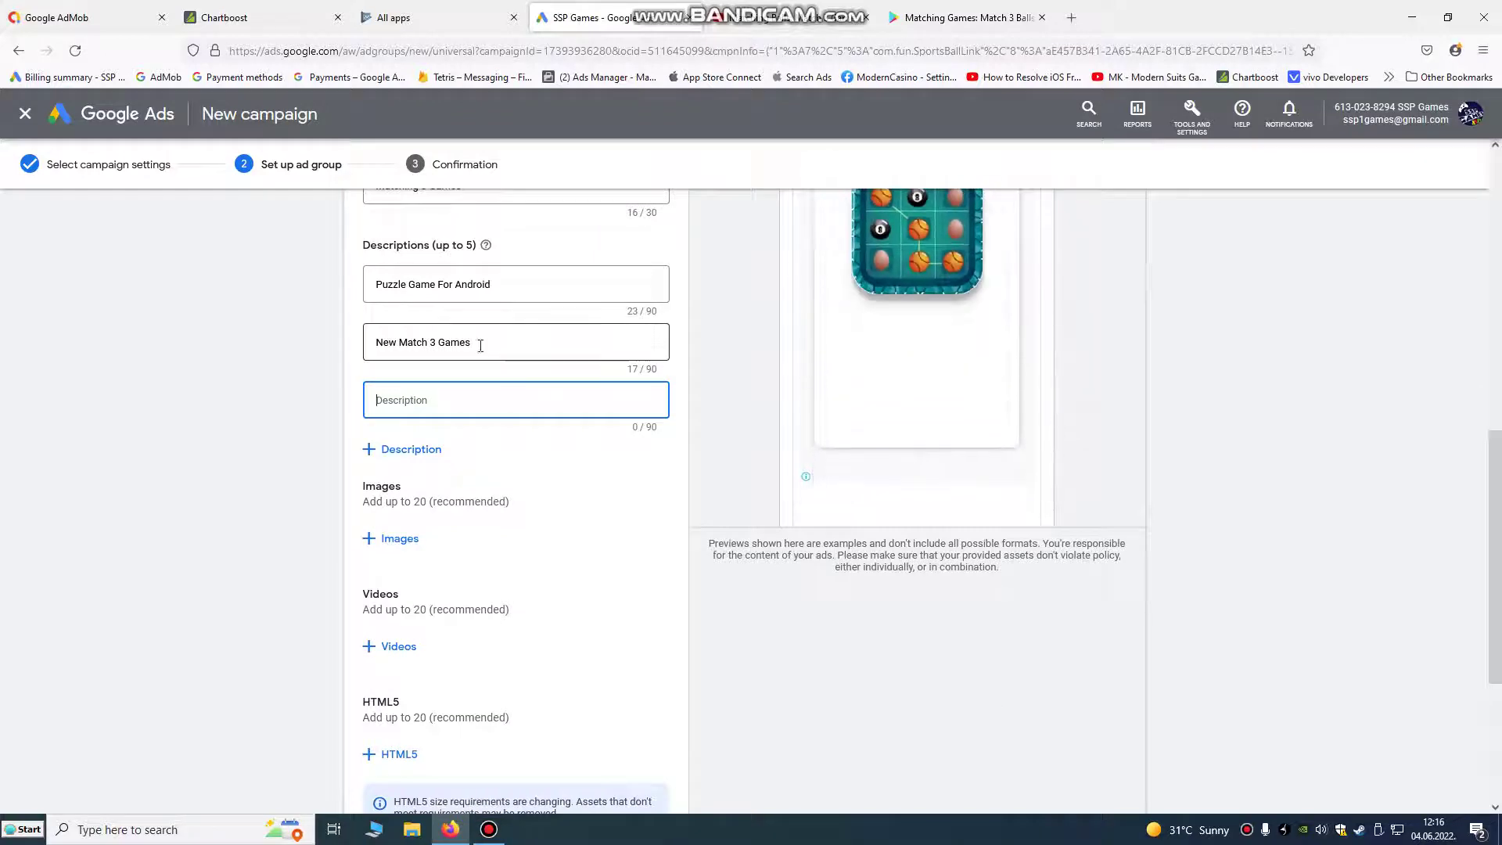
scroll(468, 280, up, 1)
scroll(472, 282, up, 4)
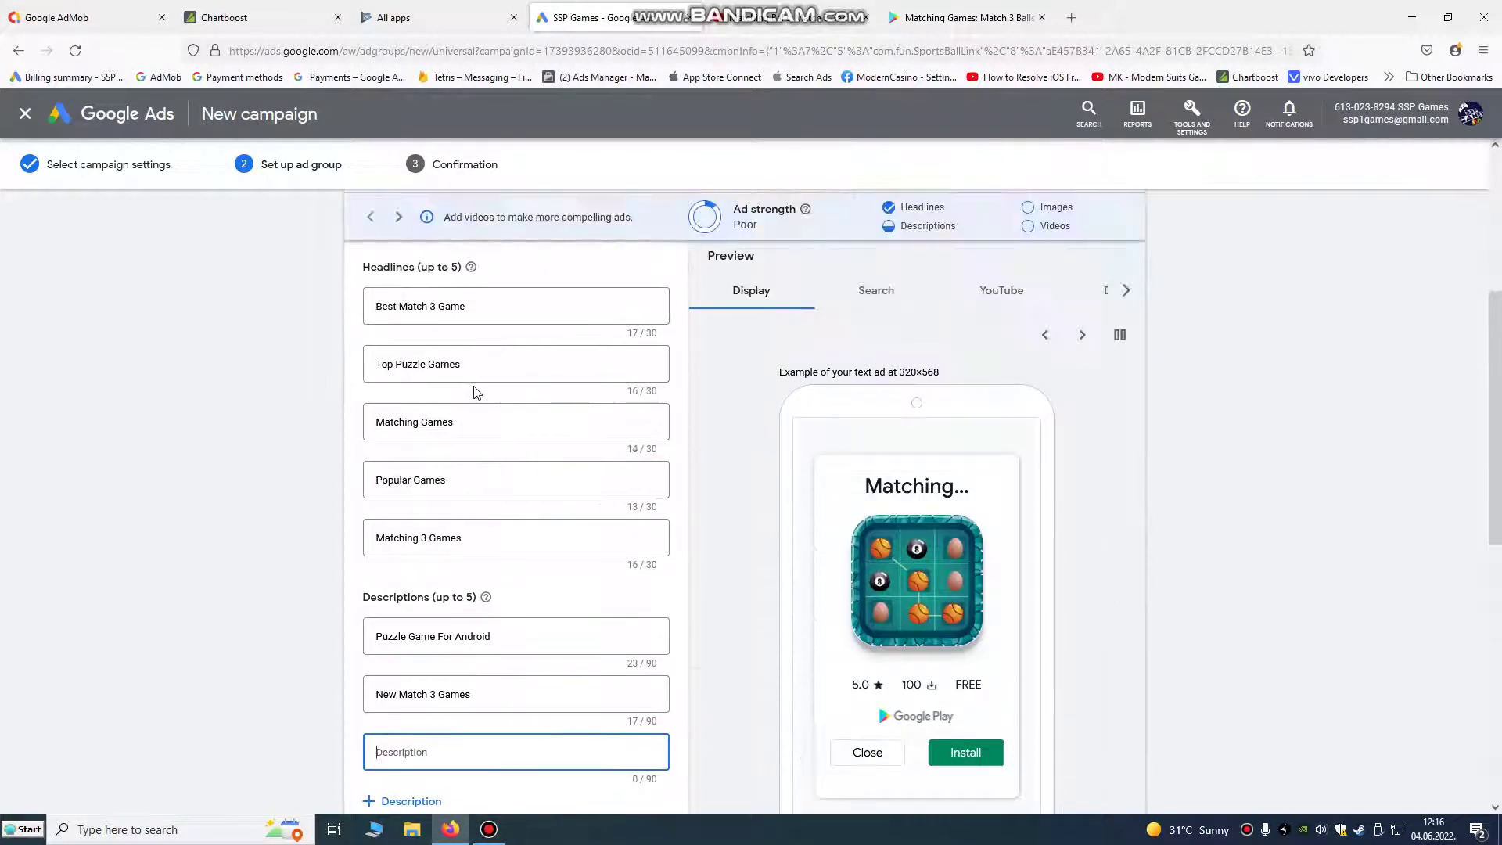
scroll(516, 406, down, 6)
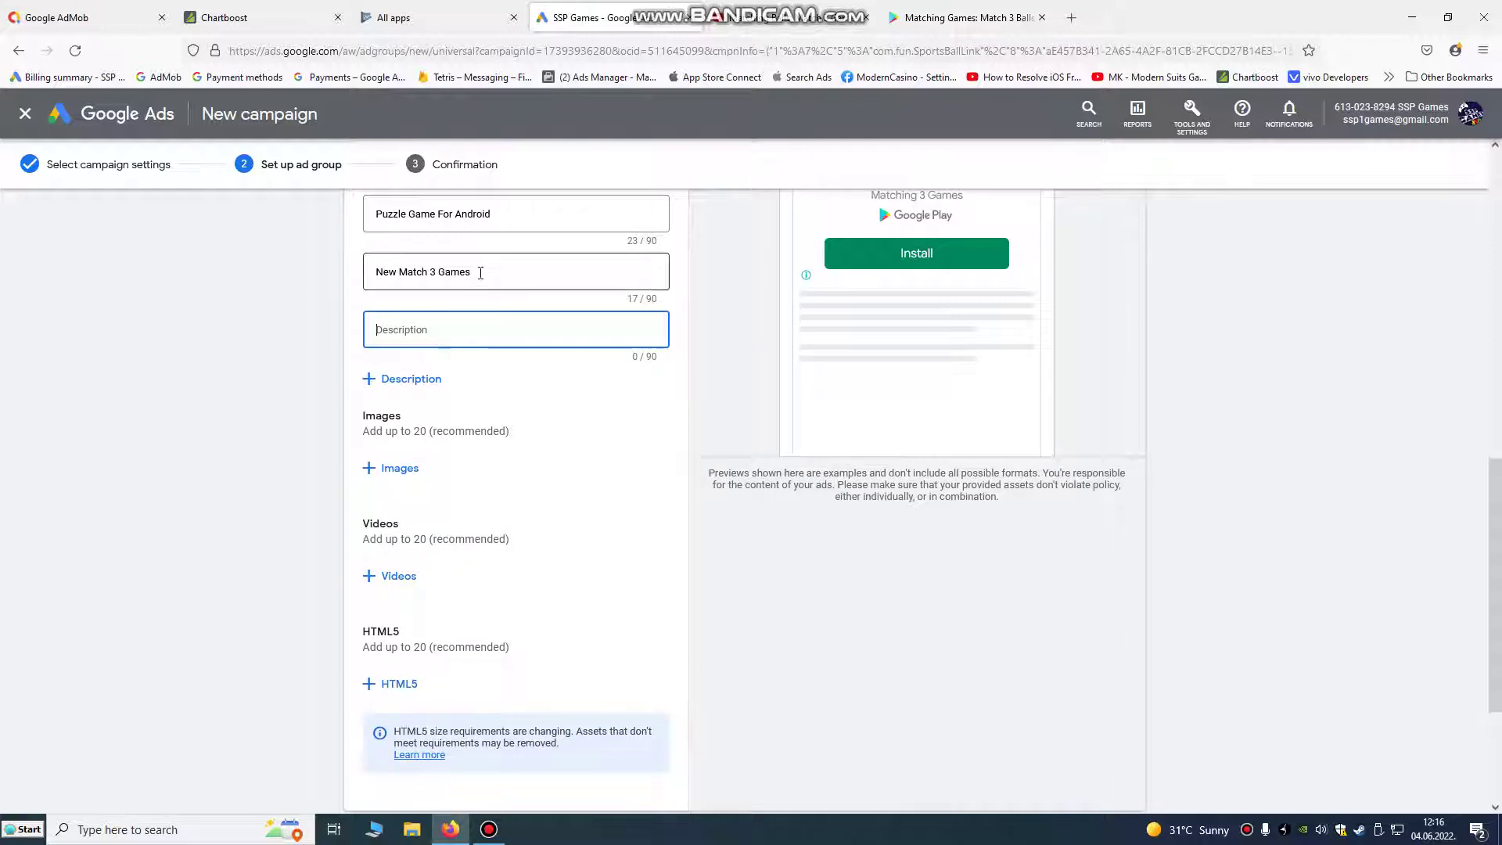
scroll(481, 317, up, 1)
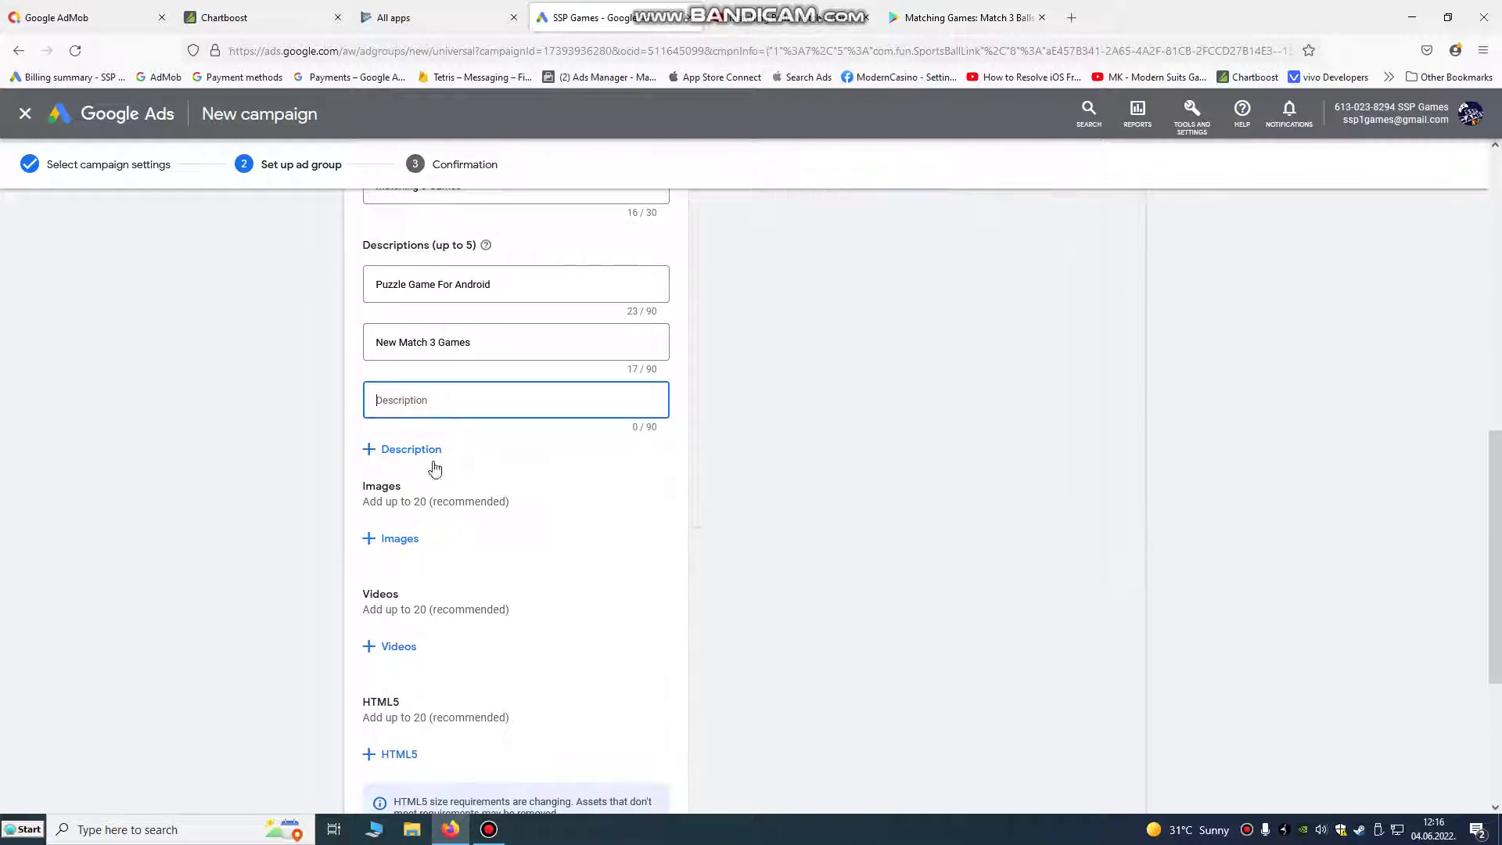
Open the image chooser, try uploading, then return to the Asset library without uploading
click(401, 542)
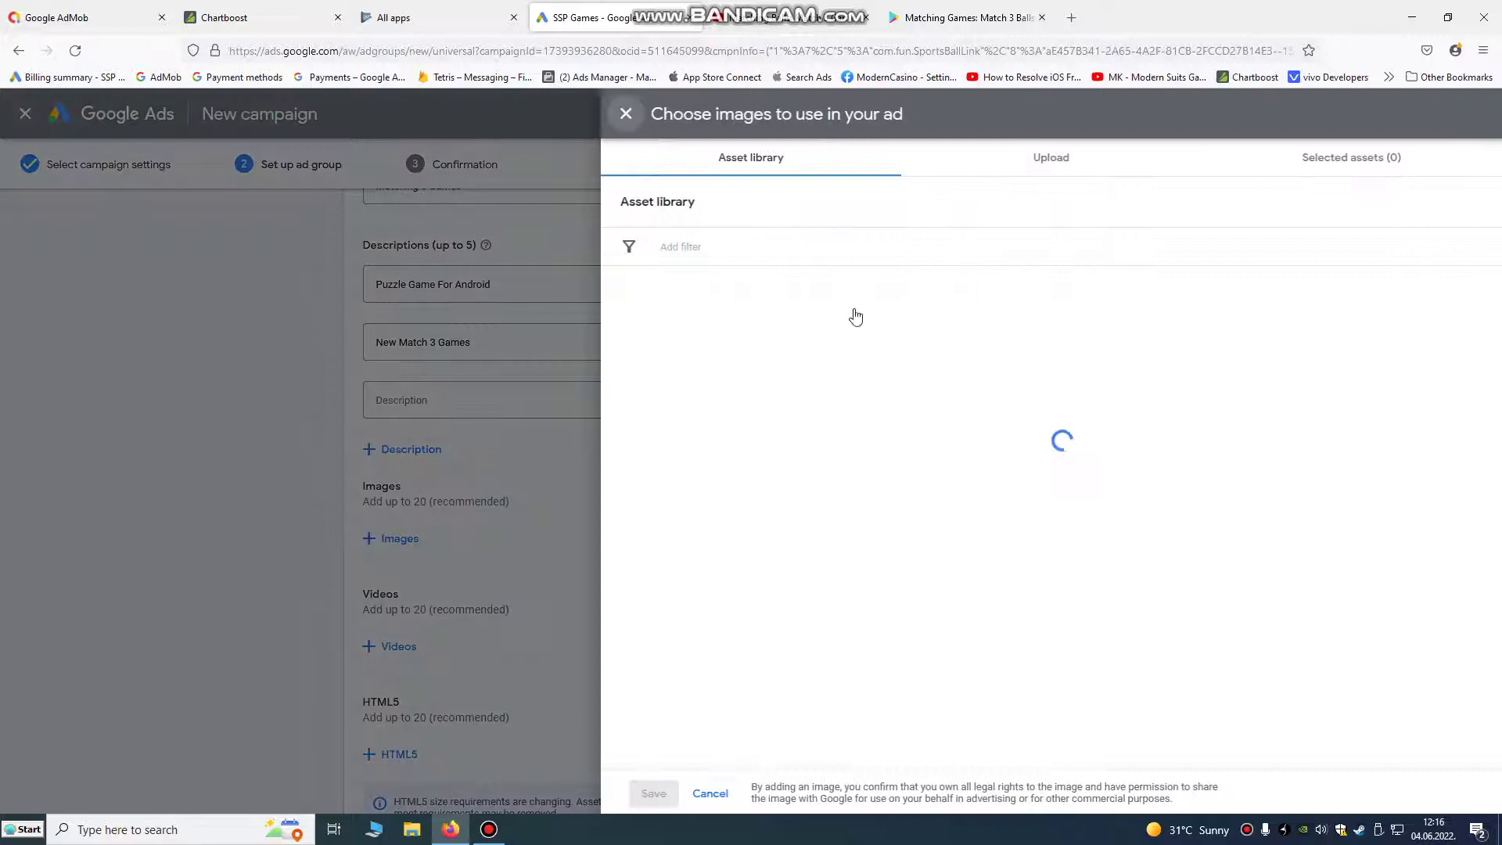
click(1091, 159)
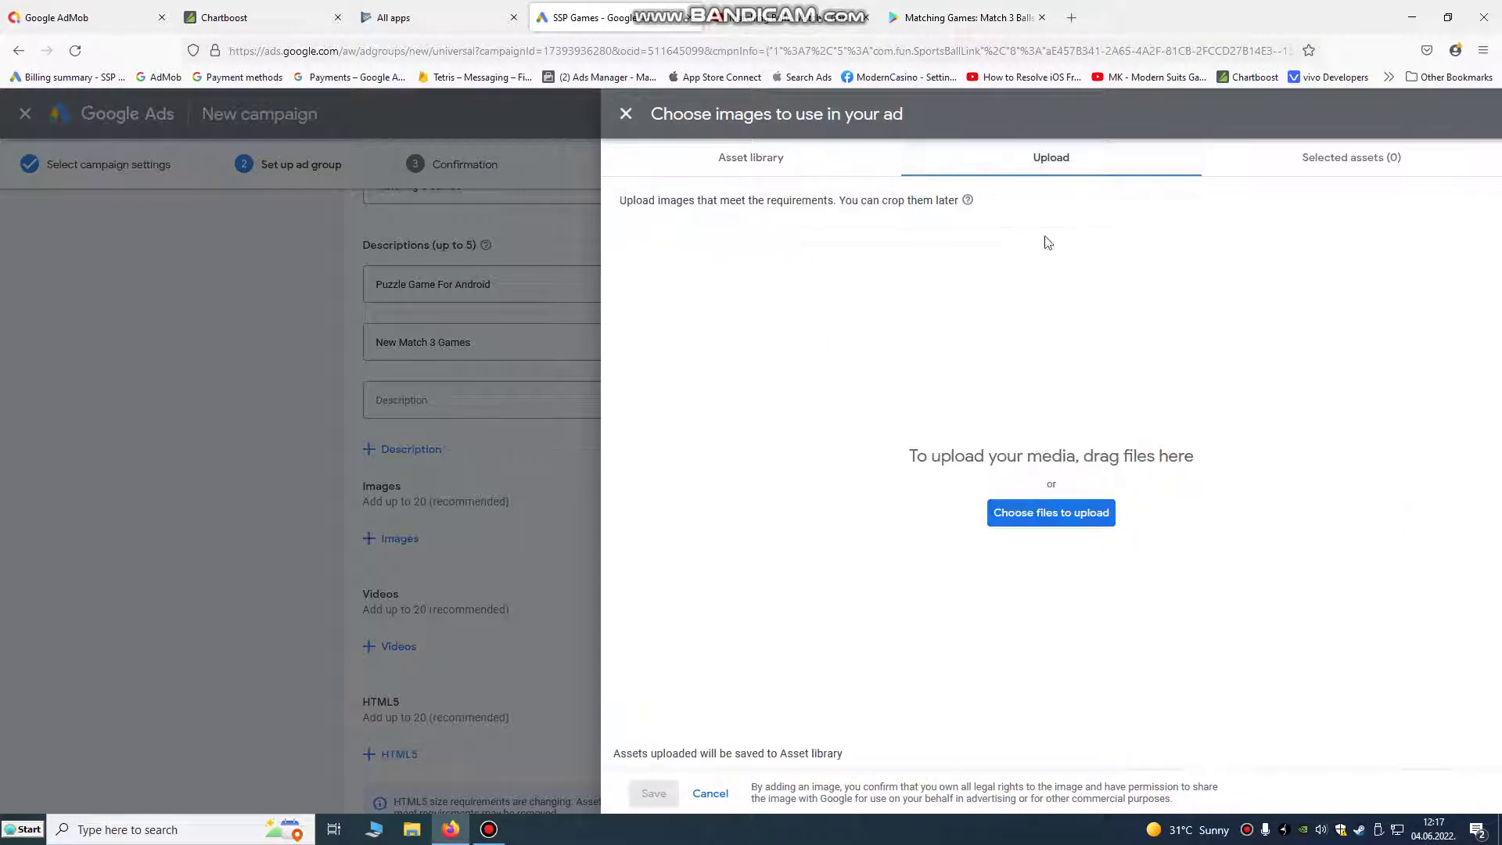
click(1041, 514)
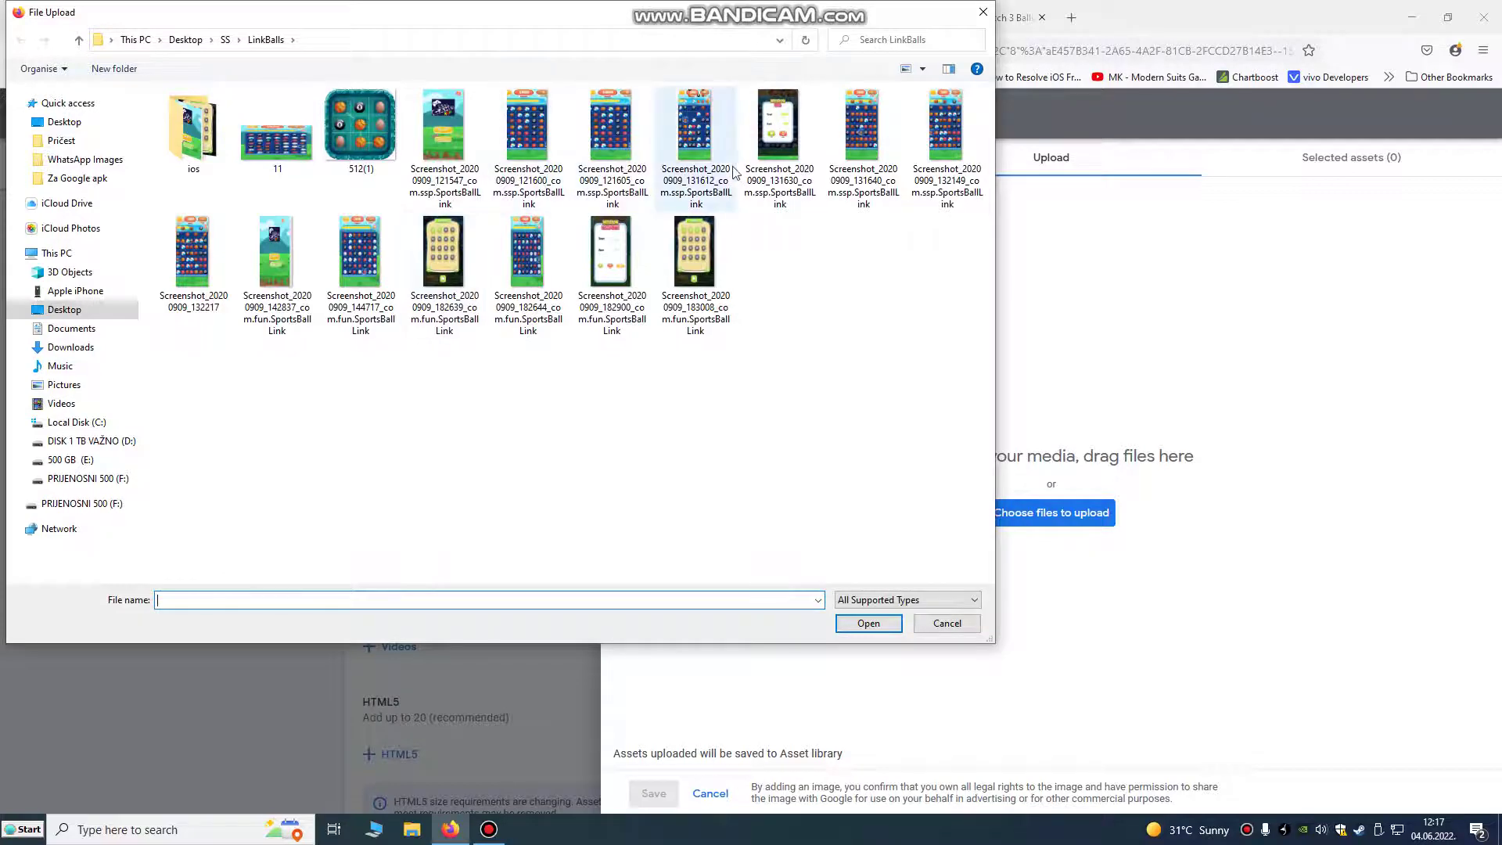
click(931, 626)
click(804, 158)
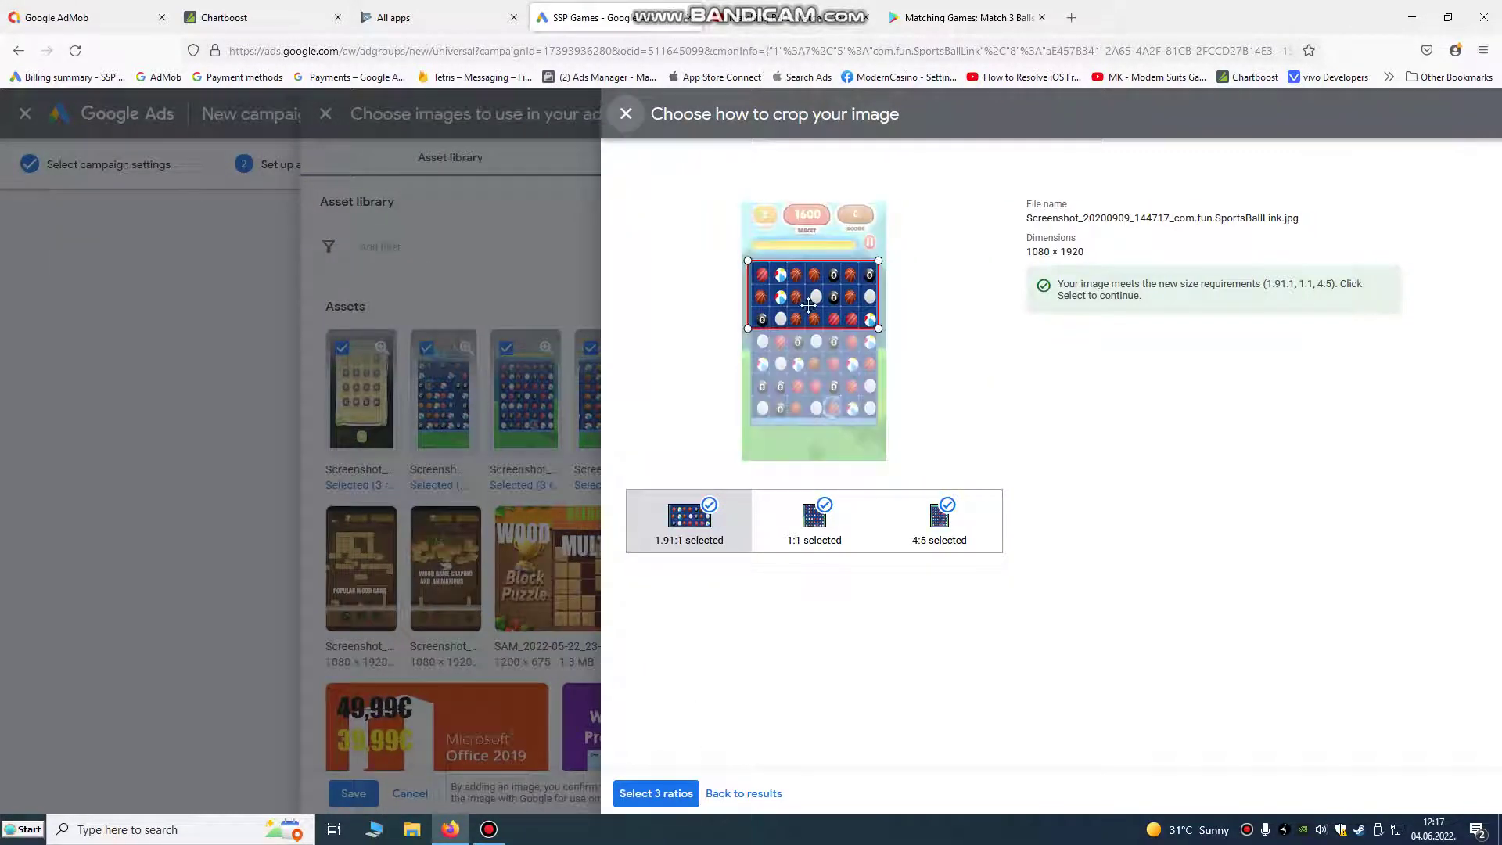
Set 1.91:1, 1:1 and 4:5 crops on two selected game screenshots
mouse_move(814, 303)
mouse_down()
mouse_move(807, 249)
mouse_move(811, 292)
mouse_up()
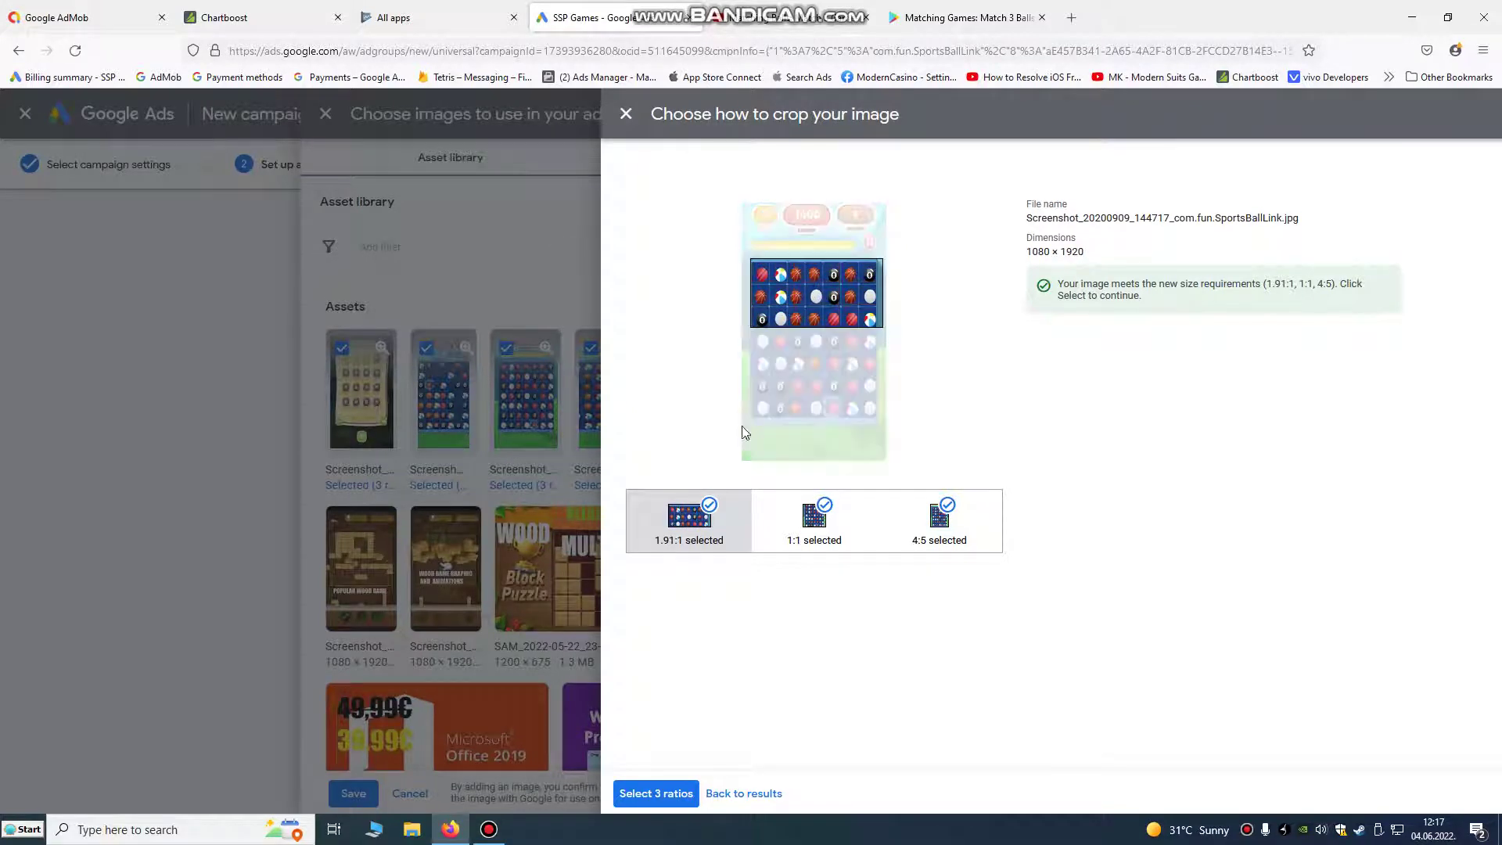
click(784, 556)
drag(822, 344, 850, 385)
click(939, 520)
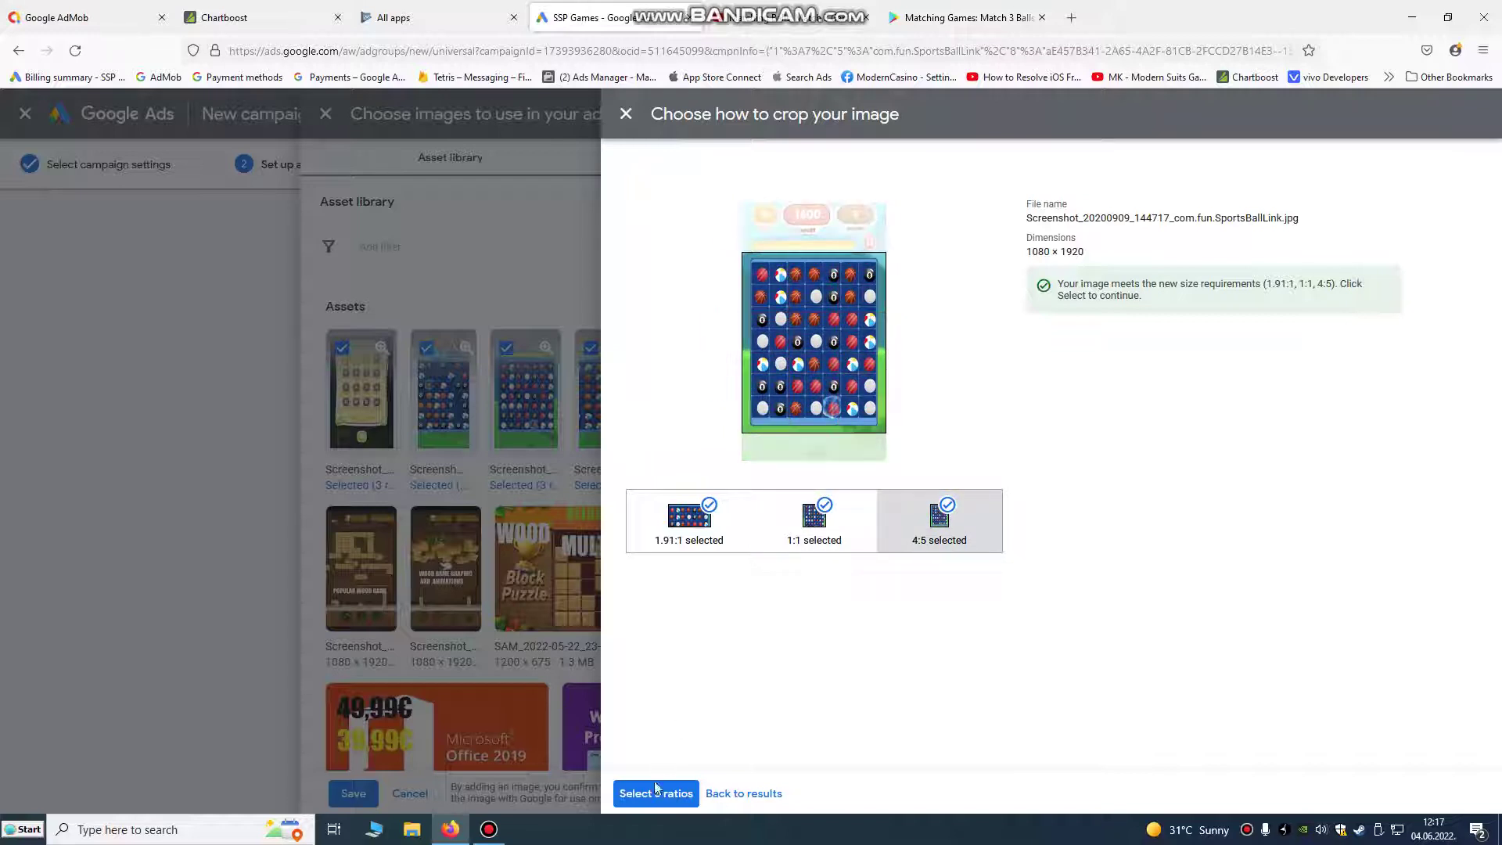
click(661, 794)
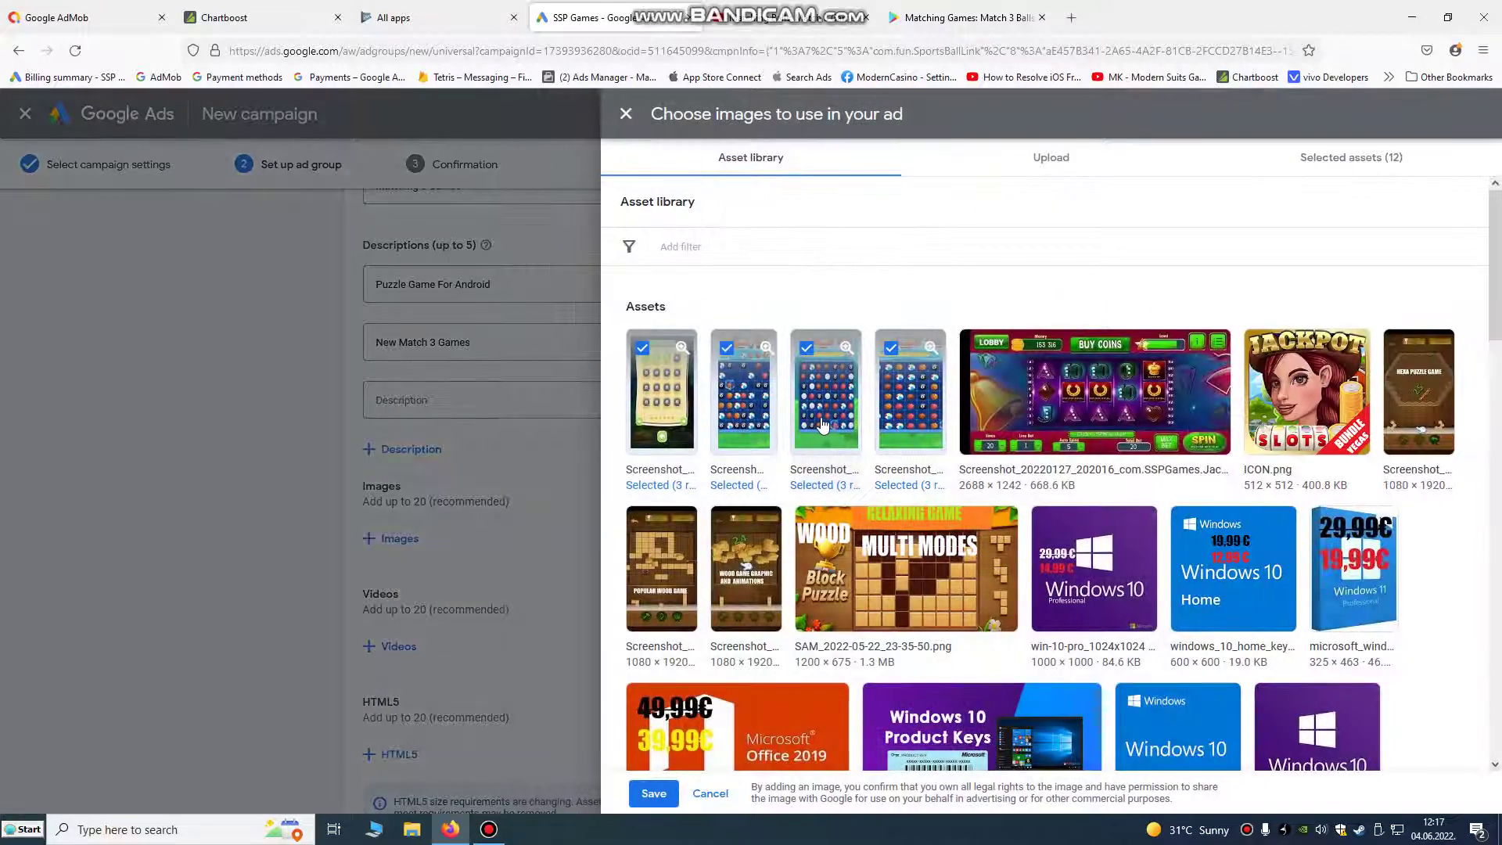
click(822, 425)
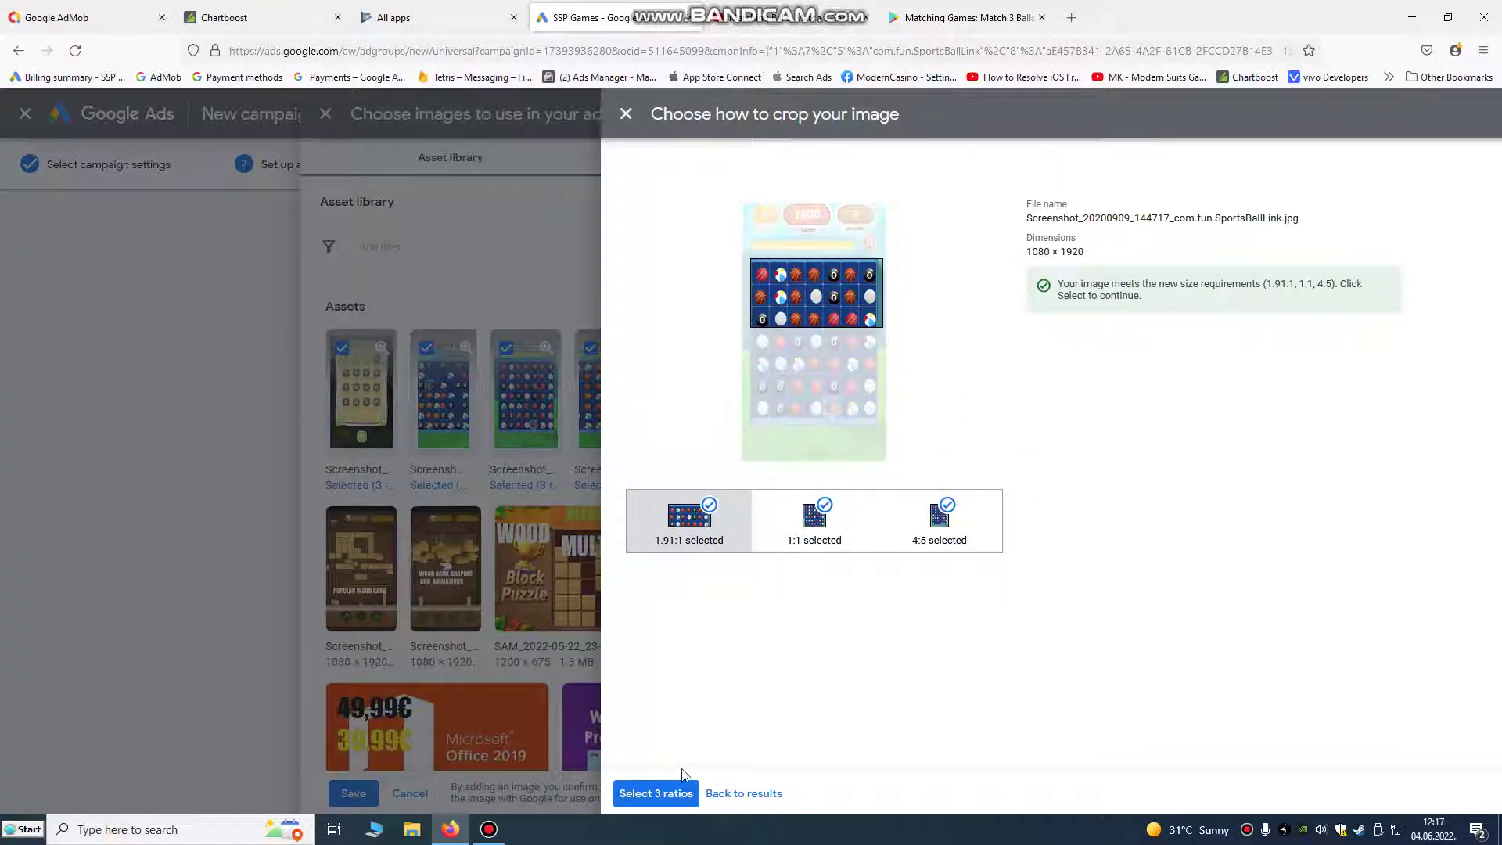
click(799, 545)
click(935, 528)
drag(822, 382, 822, 393)
click(656, 794)
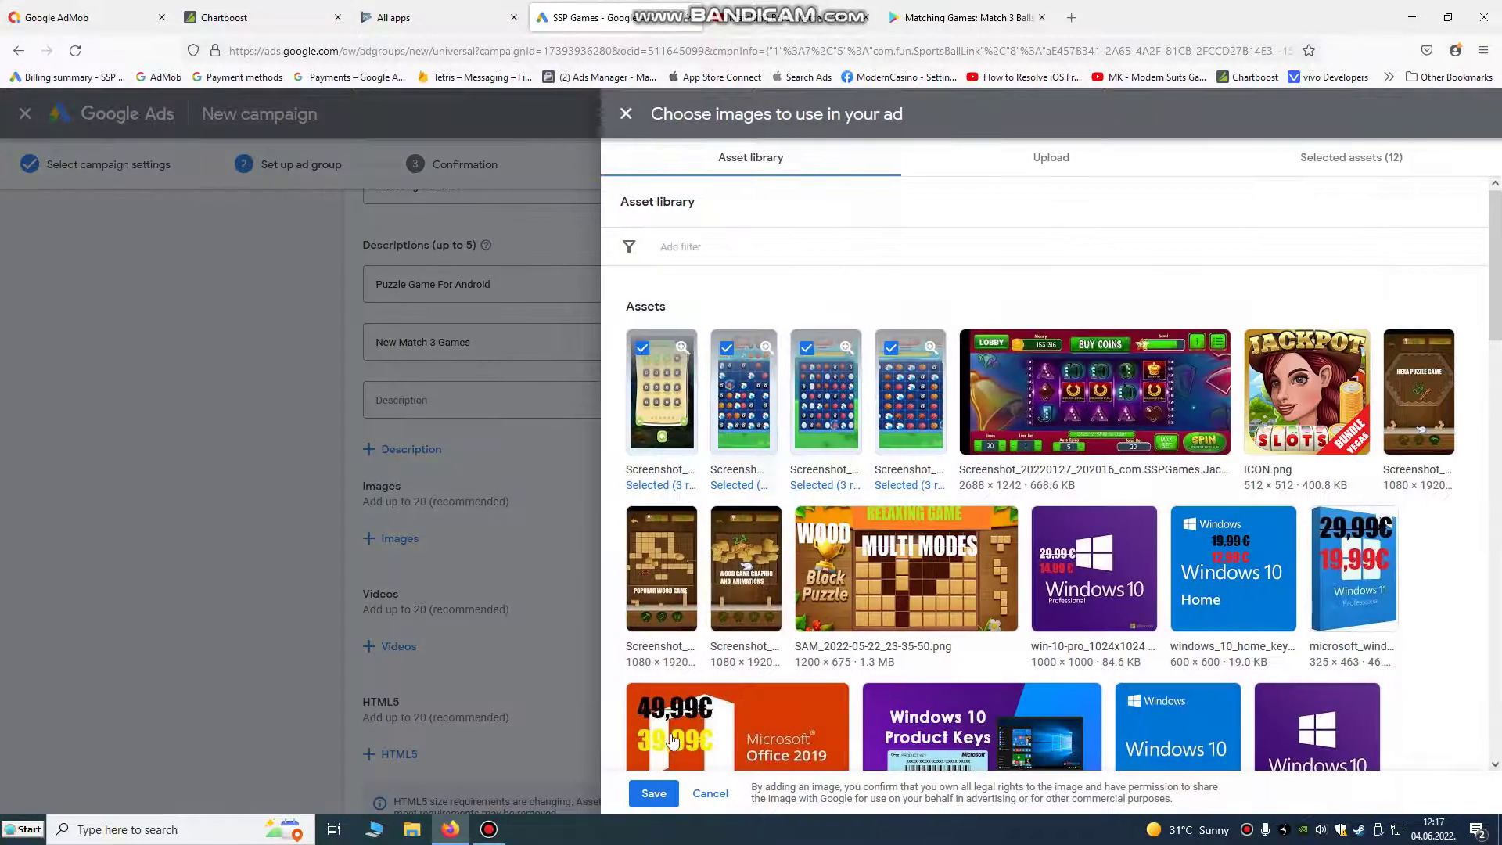
Save the twelve selected images to the ad's Images section
click(662, 803)
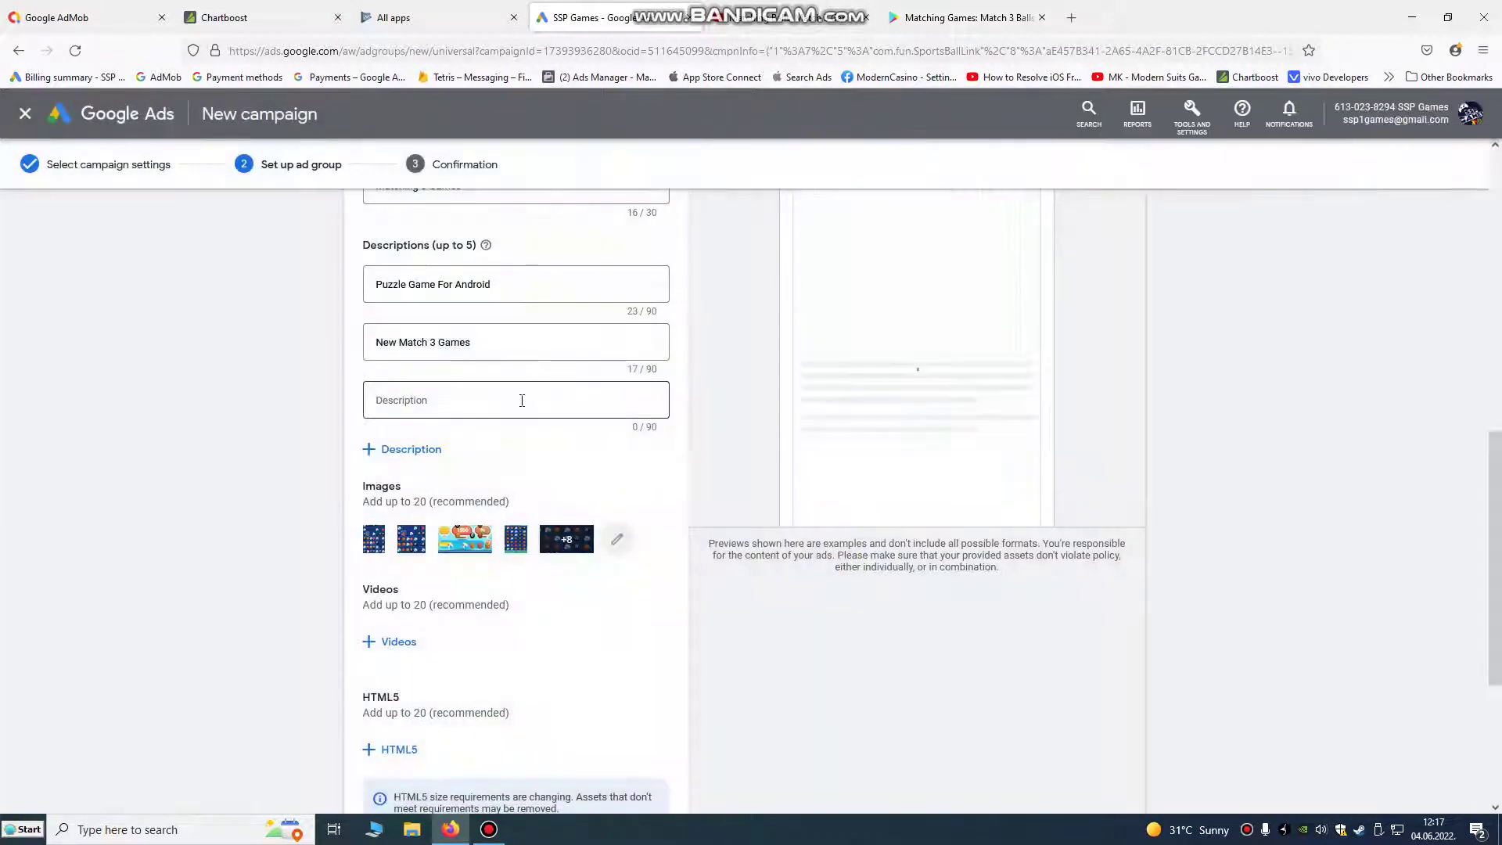
scroll(519, 399, down, 2)
scroll(508, 428, up, 6)
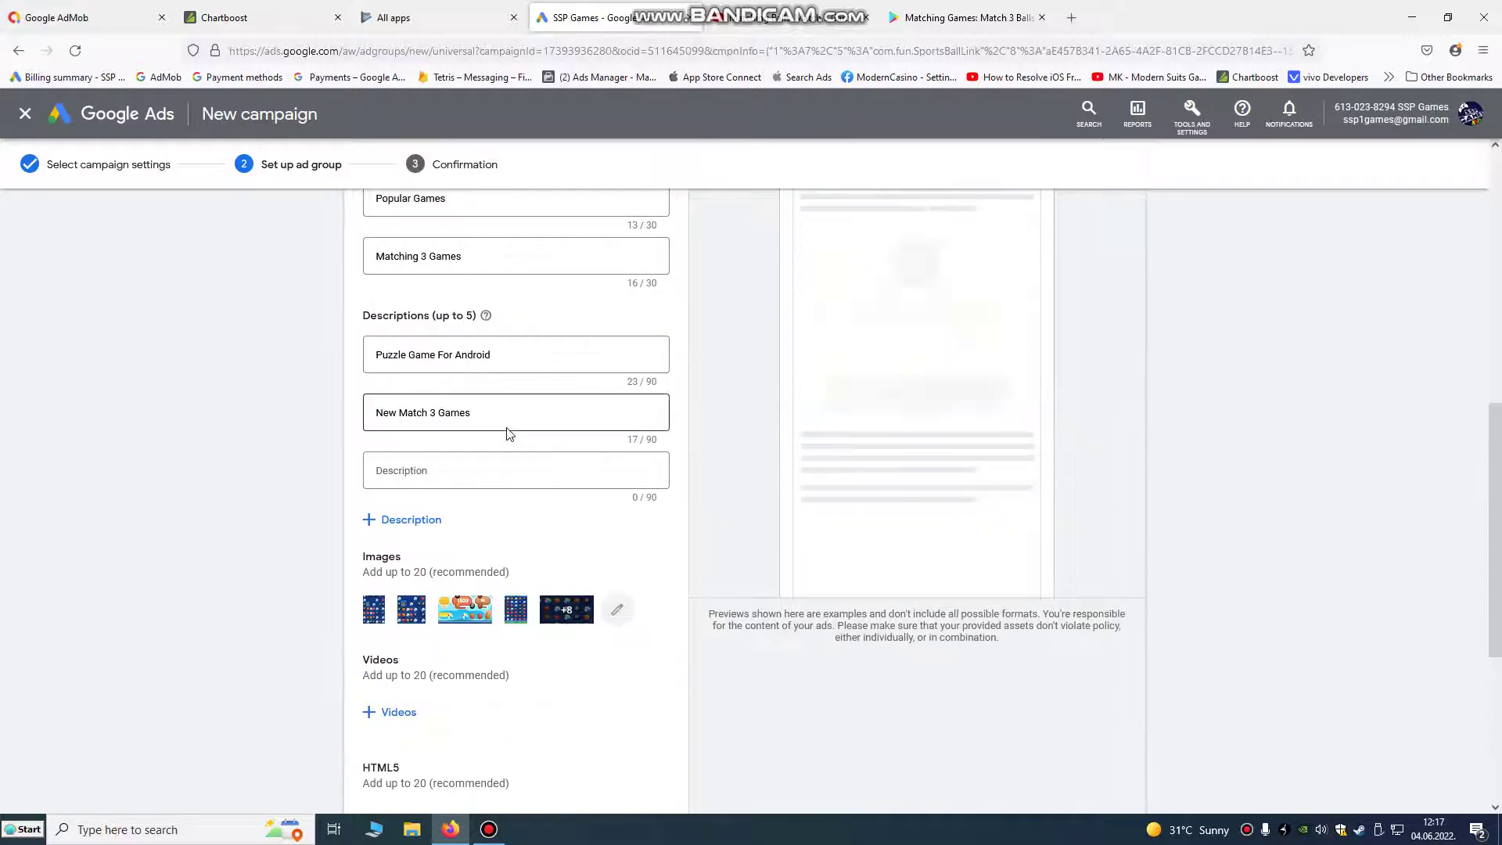
scroll(508, 428, down, 5)
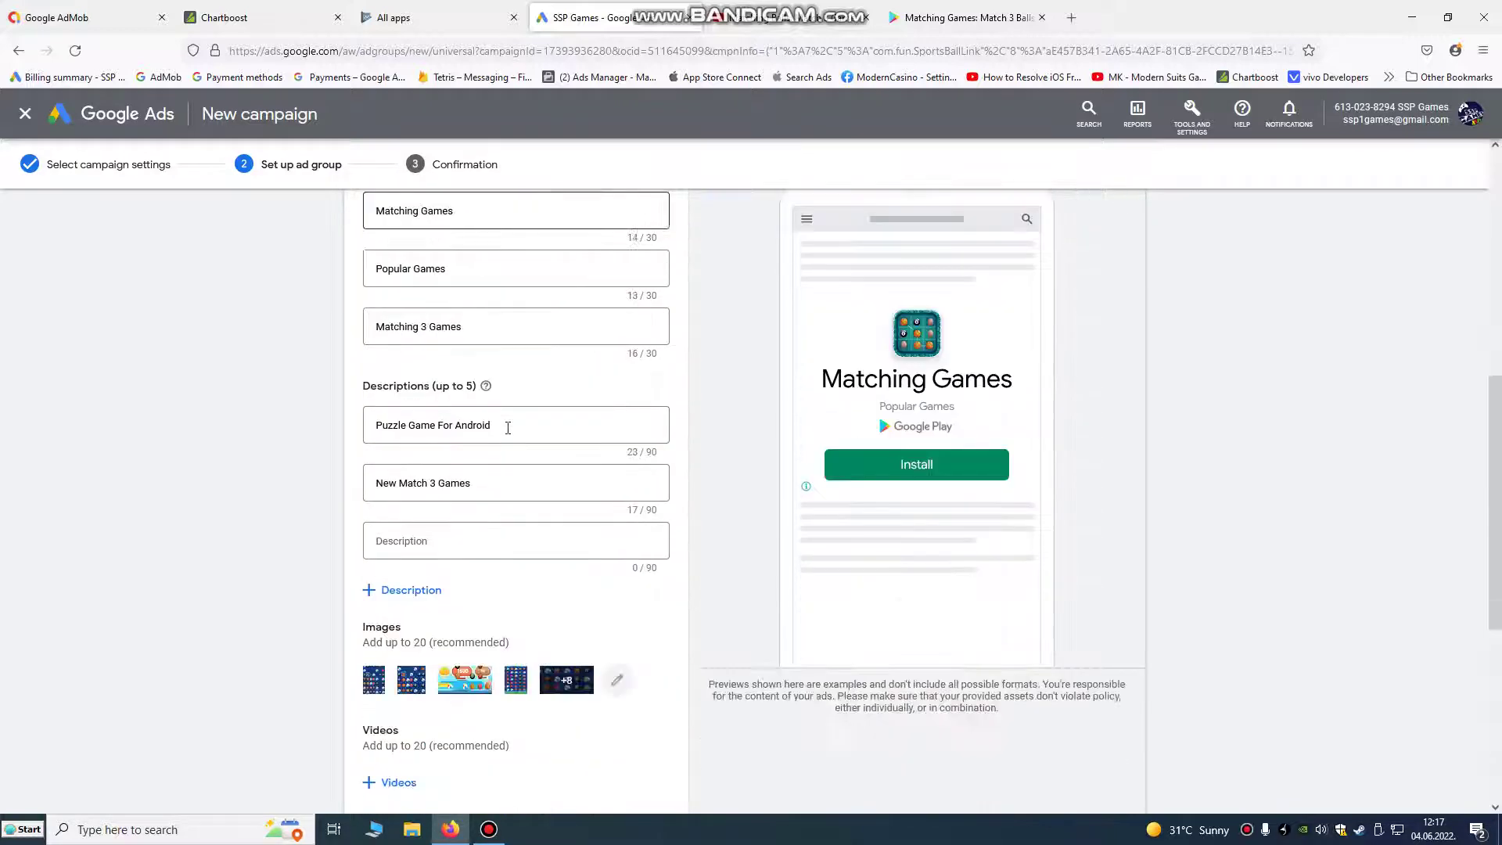
click(405, 579)
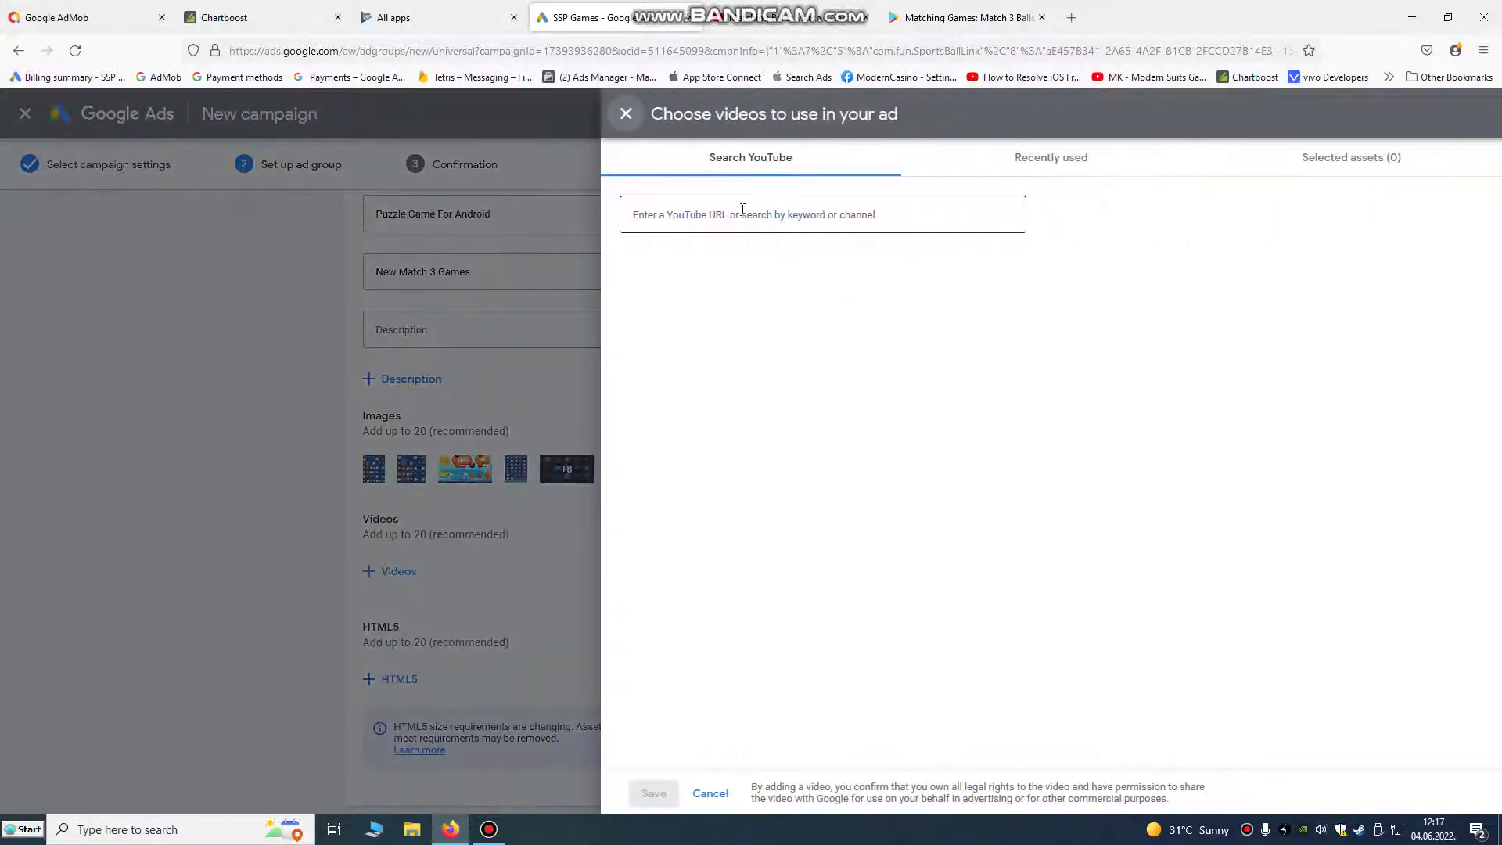
Copy the Matching Balls: Match 3 Games video address from YouTube for the ad
click(741, 212)
click(773, 6)
right_click(415, 52)
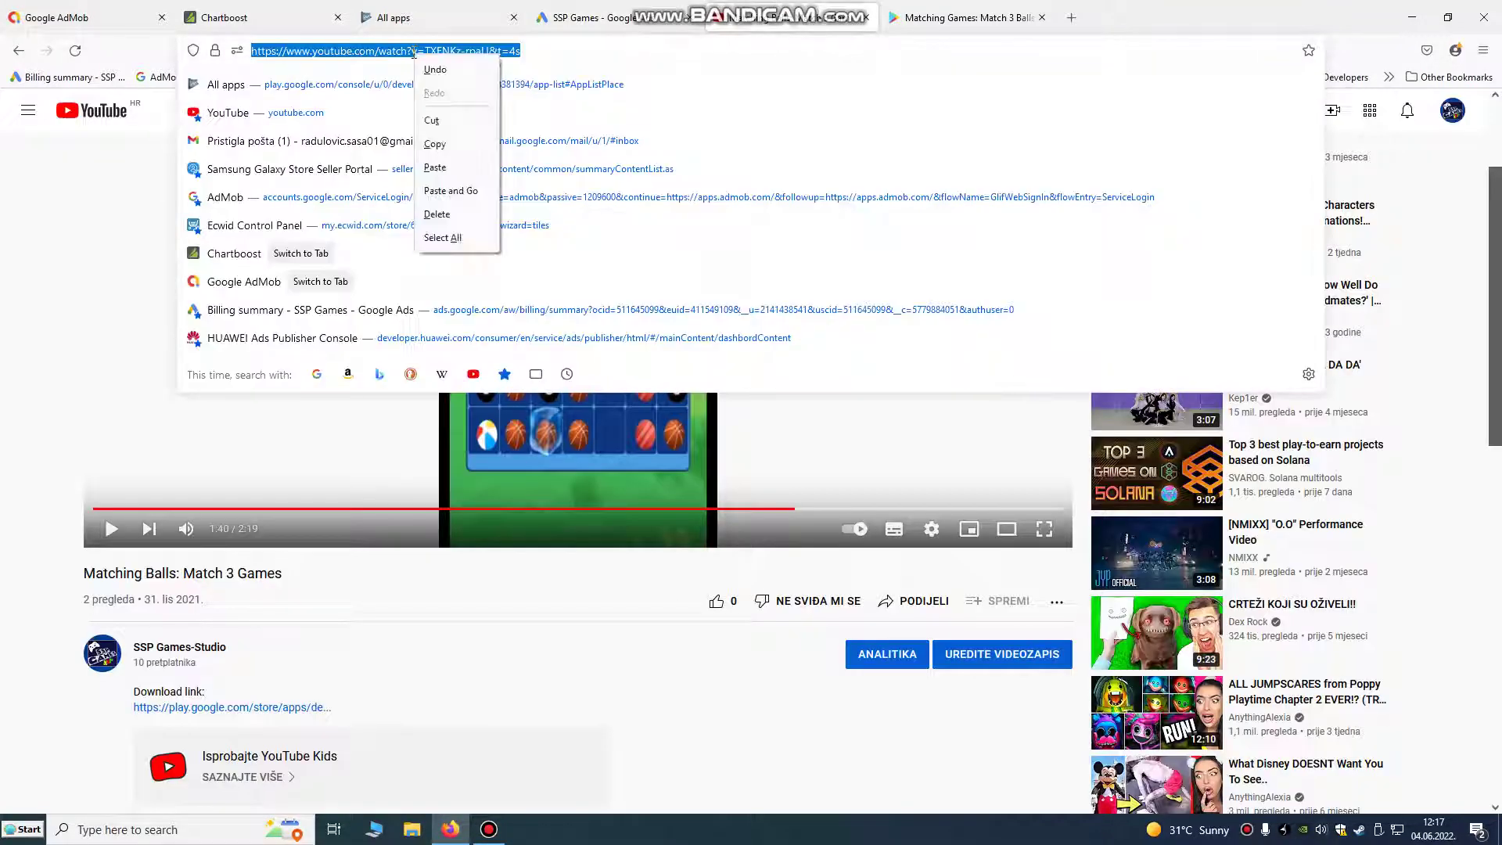
click(435, 144)
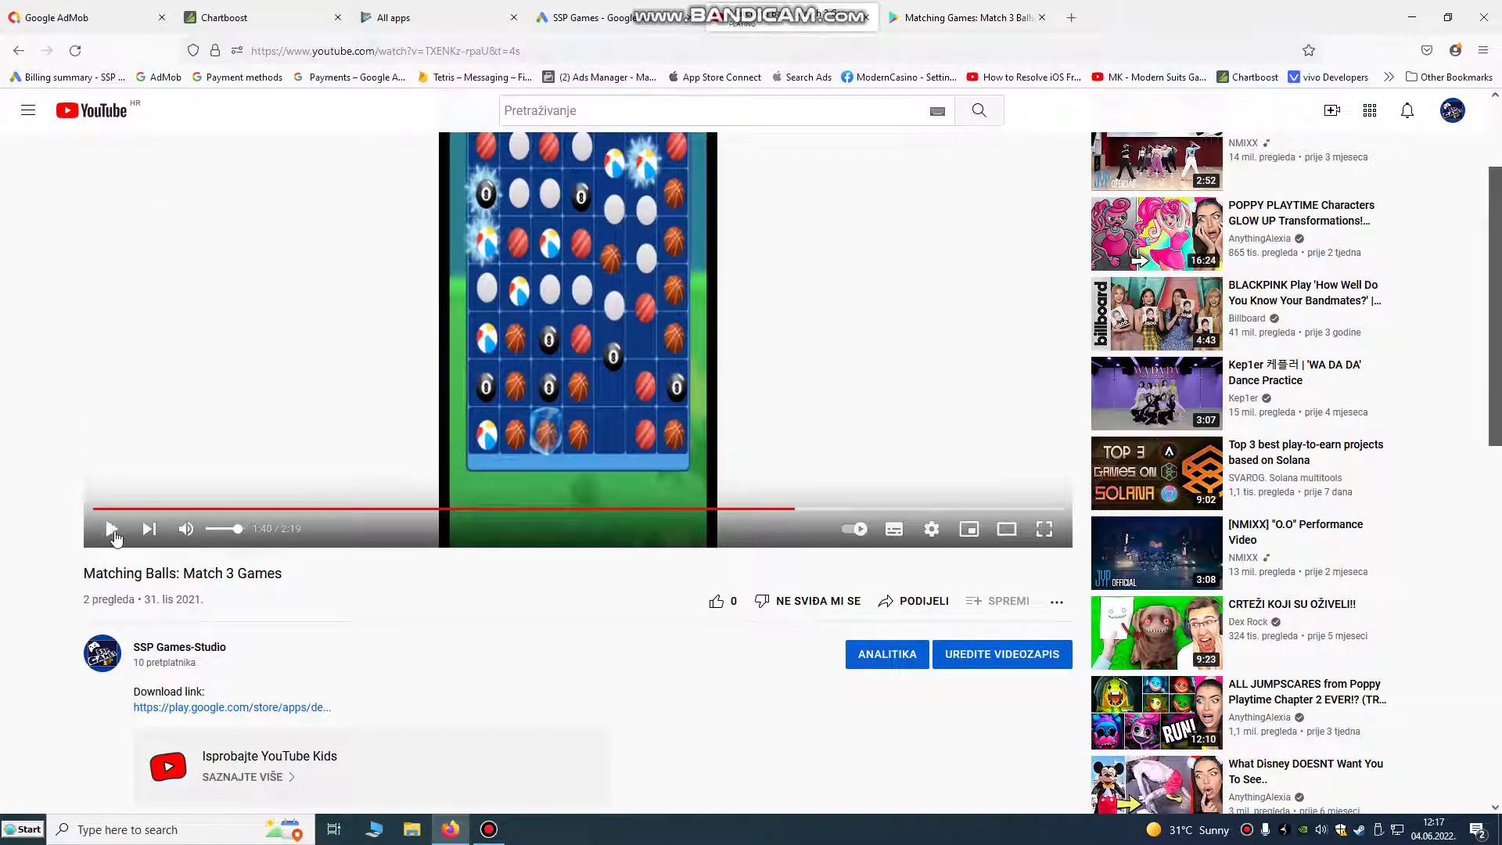
click(111, 529)
scroll(422, 540, up, 2)
scroll(421, 538, down, 1)
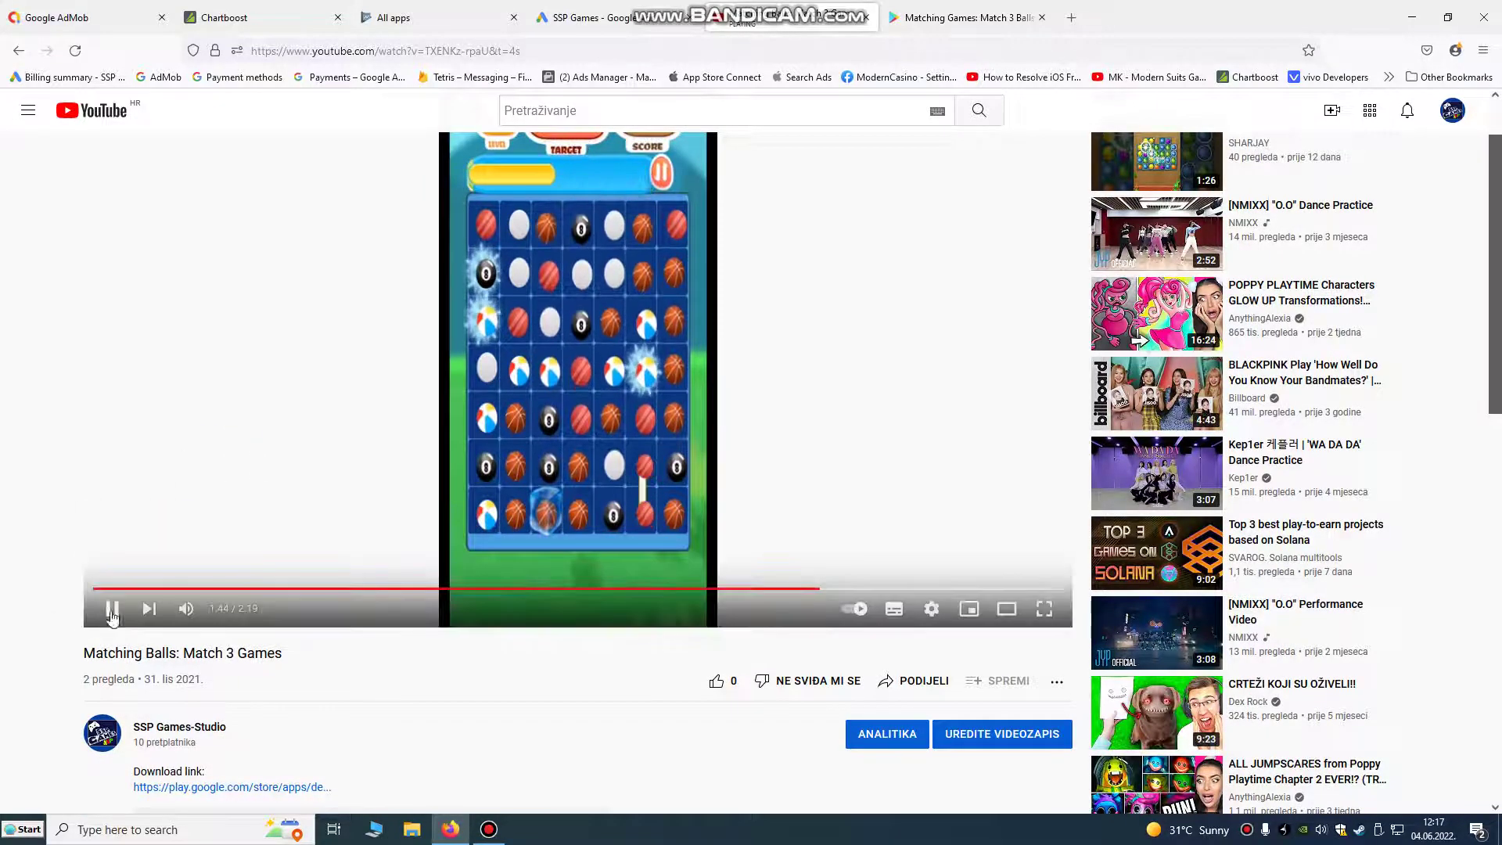
click(587, 25)
Paste the YouTube link and attach the 'Matching Balls: Match 3 Games' video to the ad's Videos
right_click(700, 233)
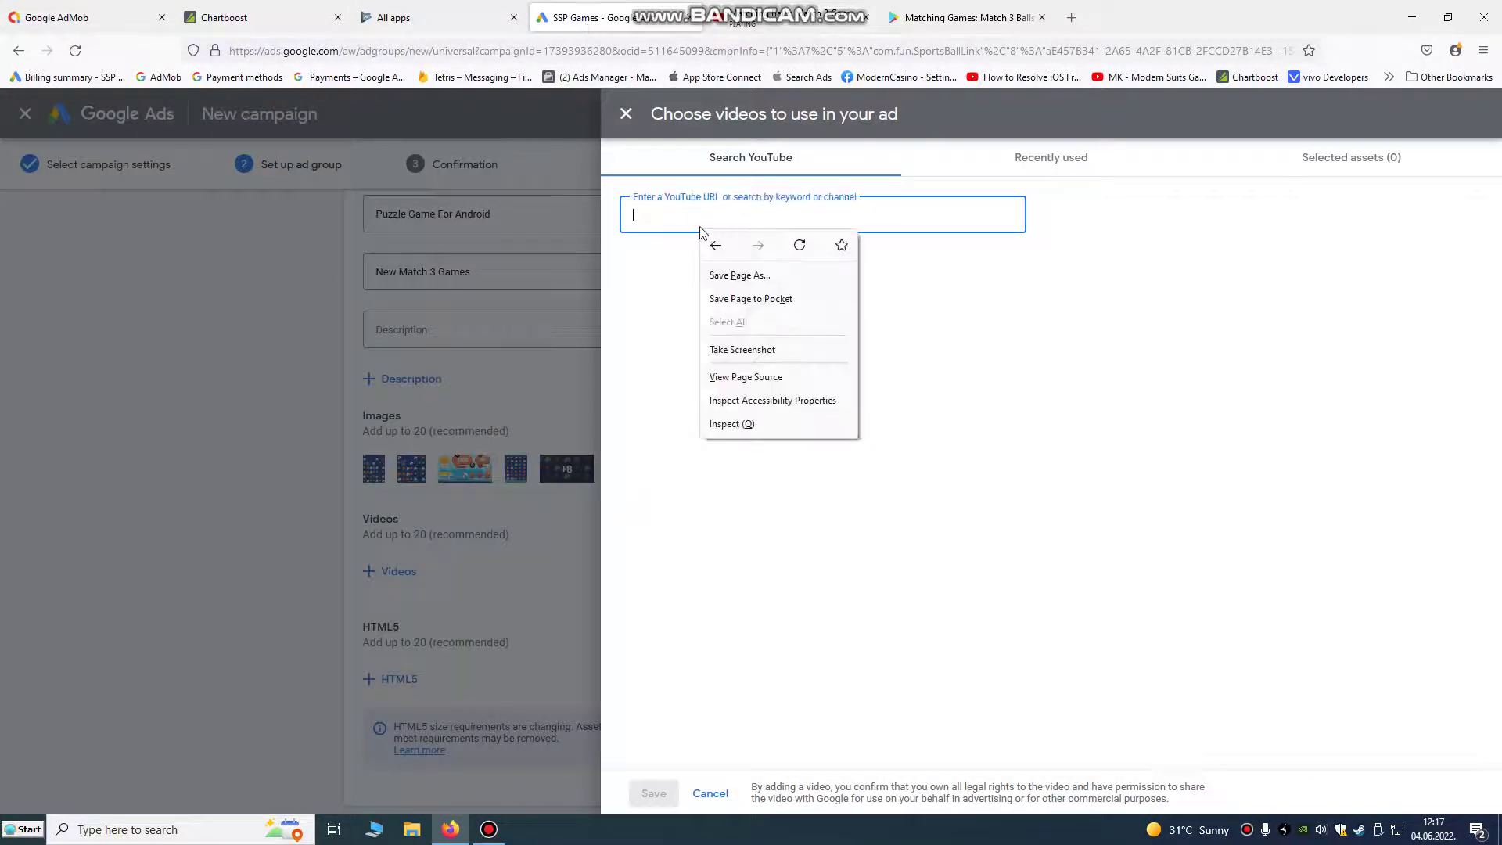
click(670, 215)
key(ctrl+v)
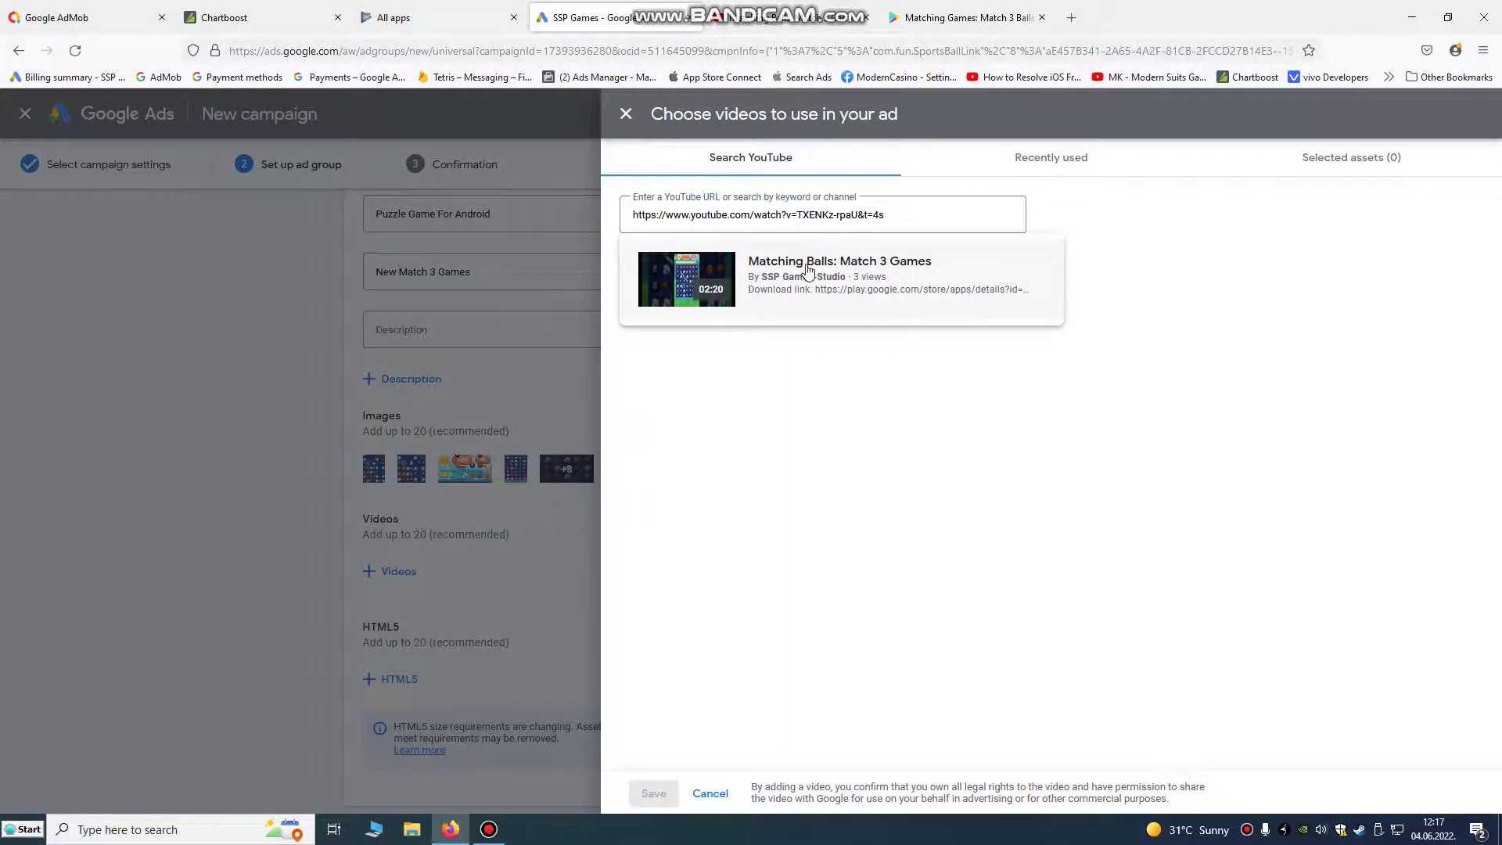
click(810, 283)
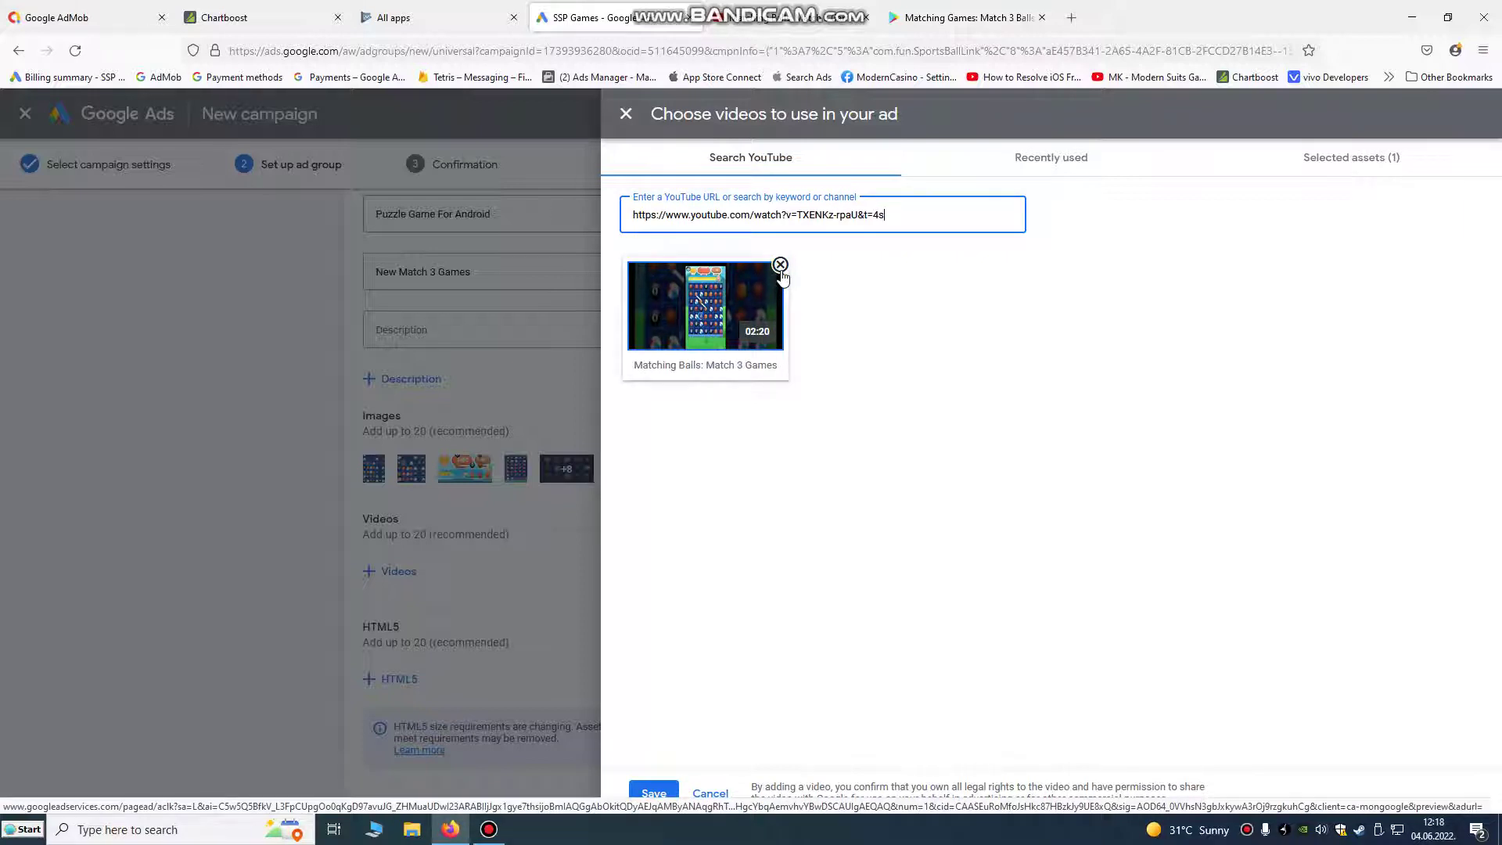
click(666, 791)
scroll(728, 532, down, 3)
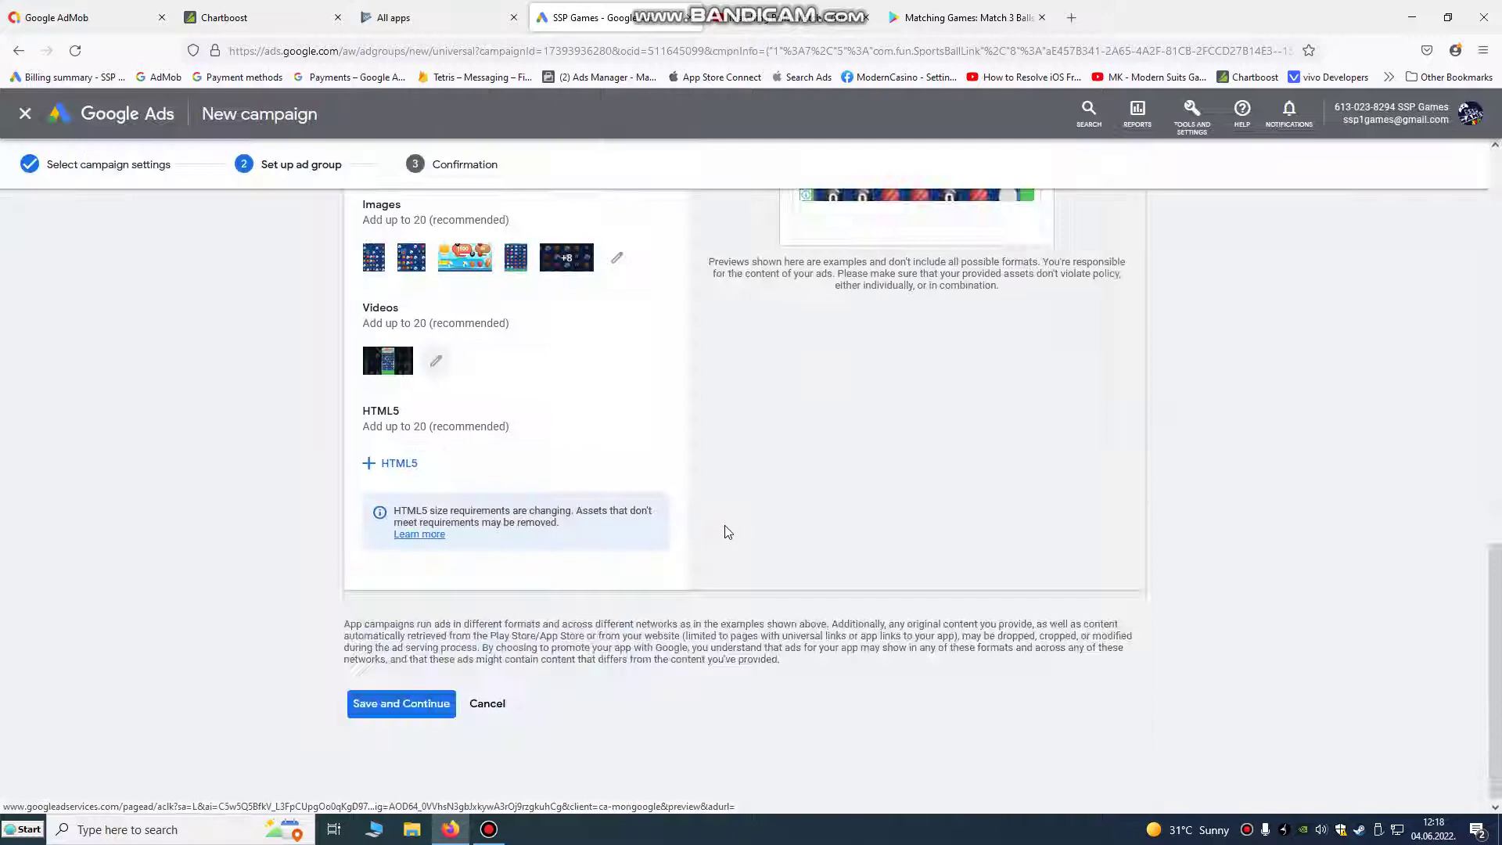
Finish the campaign setup, review the HRK7.00/day budget and target cost per install, then continue to the campaign
click(401, 704)
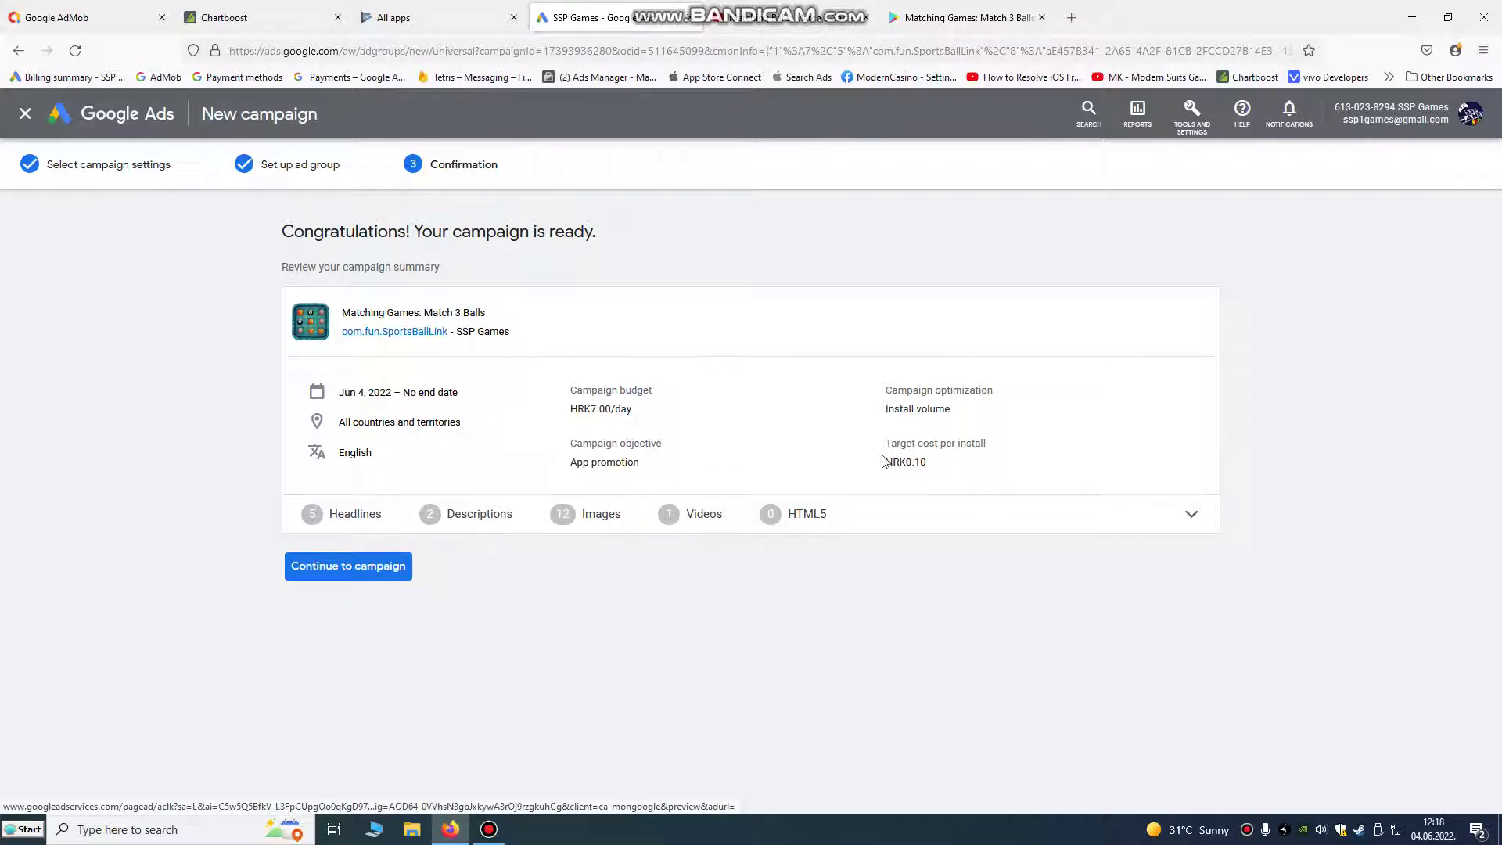
mouse_move(883, 461)
mouse_down()
mouse_move(939, 464)
mouse_move(909, 456)
mouse_up()
drag(634, 409, 577, 405)
drag(925, 455, 885, 446)
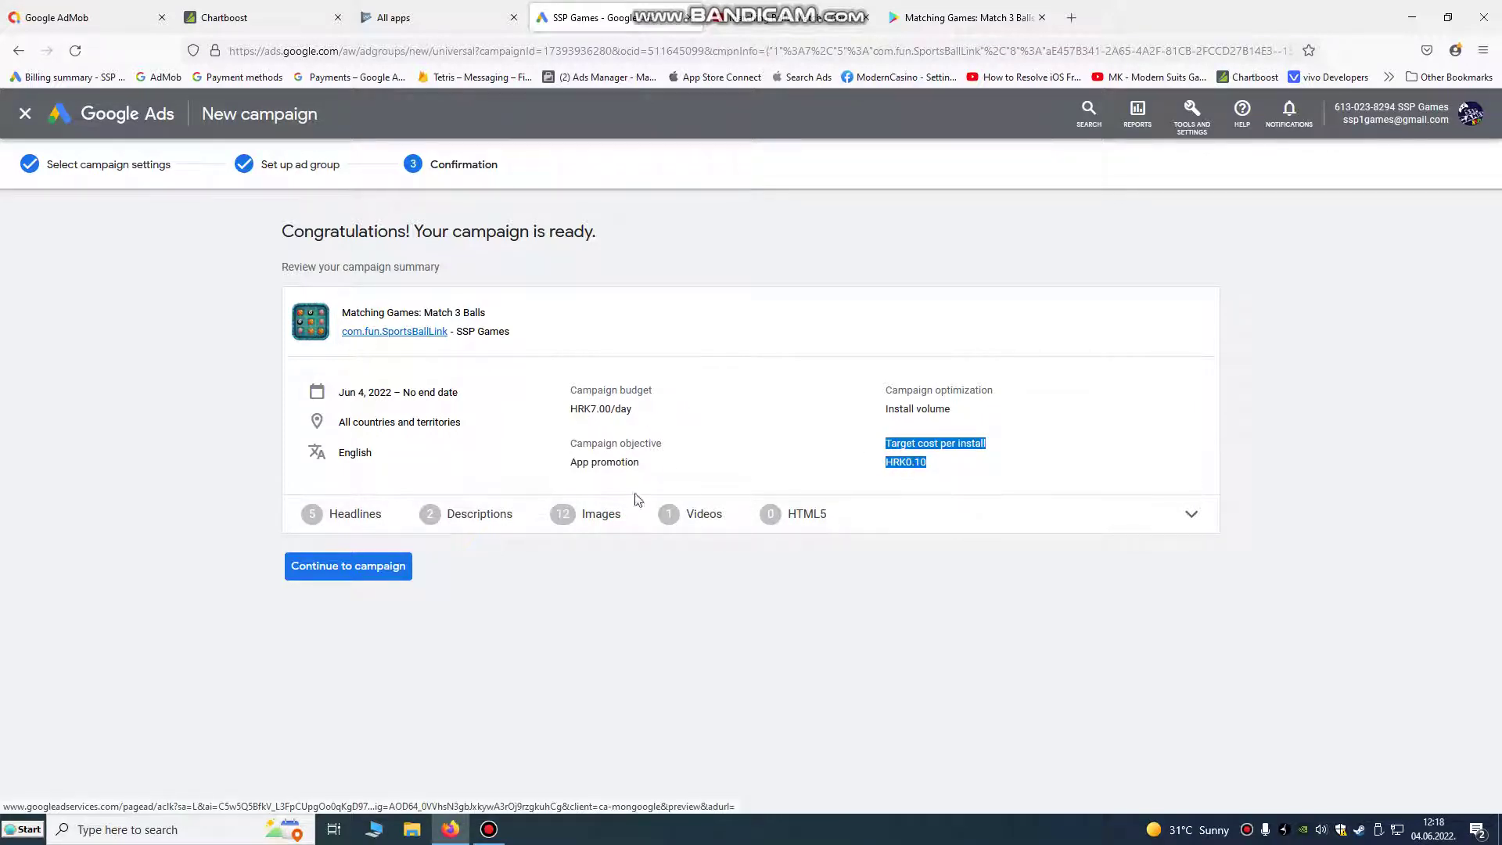
click(347, 567)
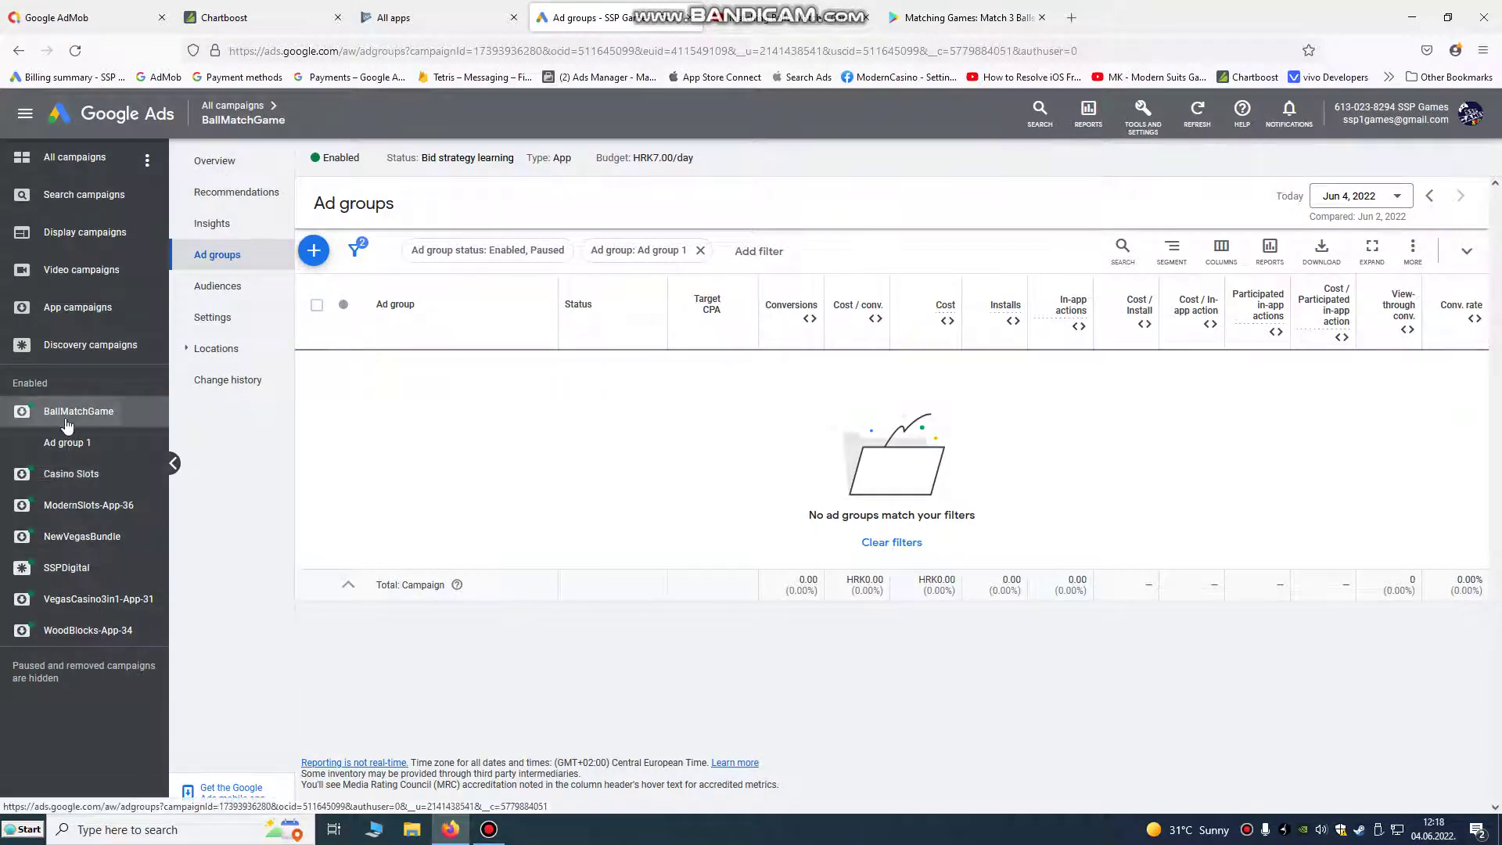
View the BallMatchGame campaign Overview with its HRK7.00/day budget and zero impressions and installs
click(241, 158)
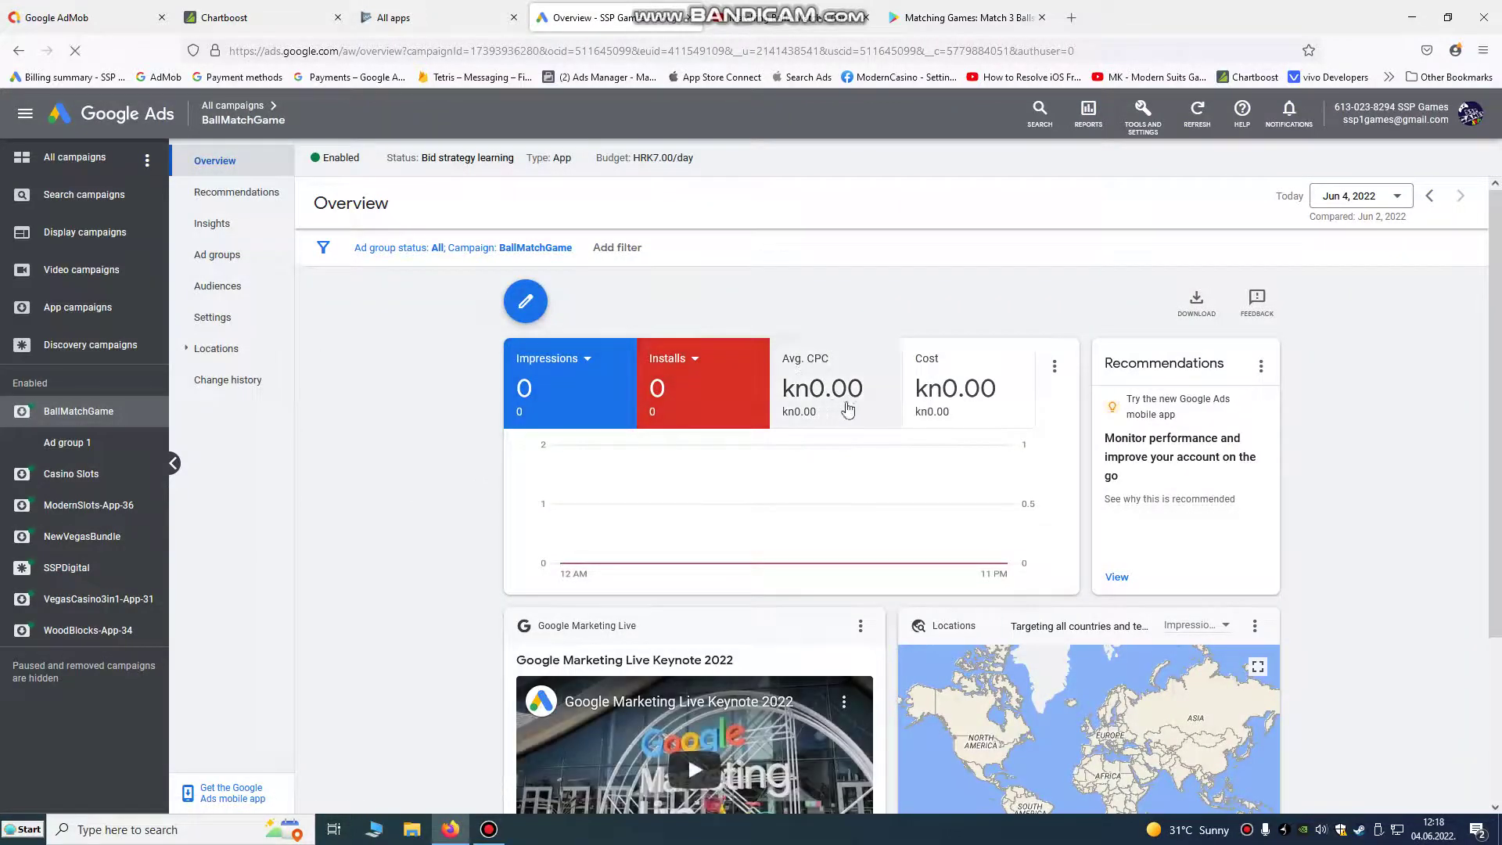
scroll(840, 392, down, 3)
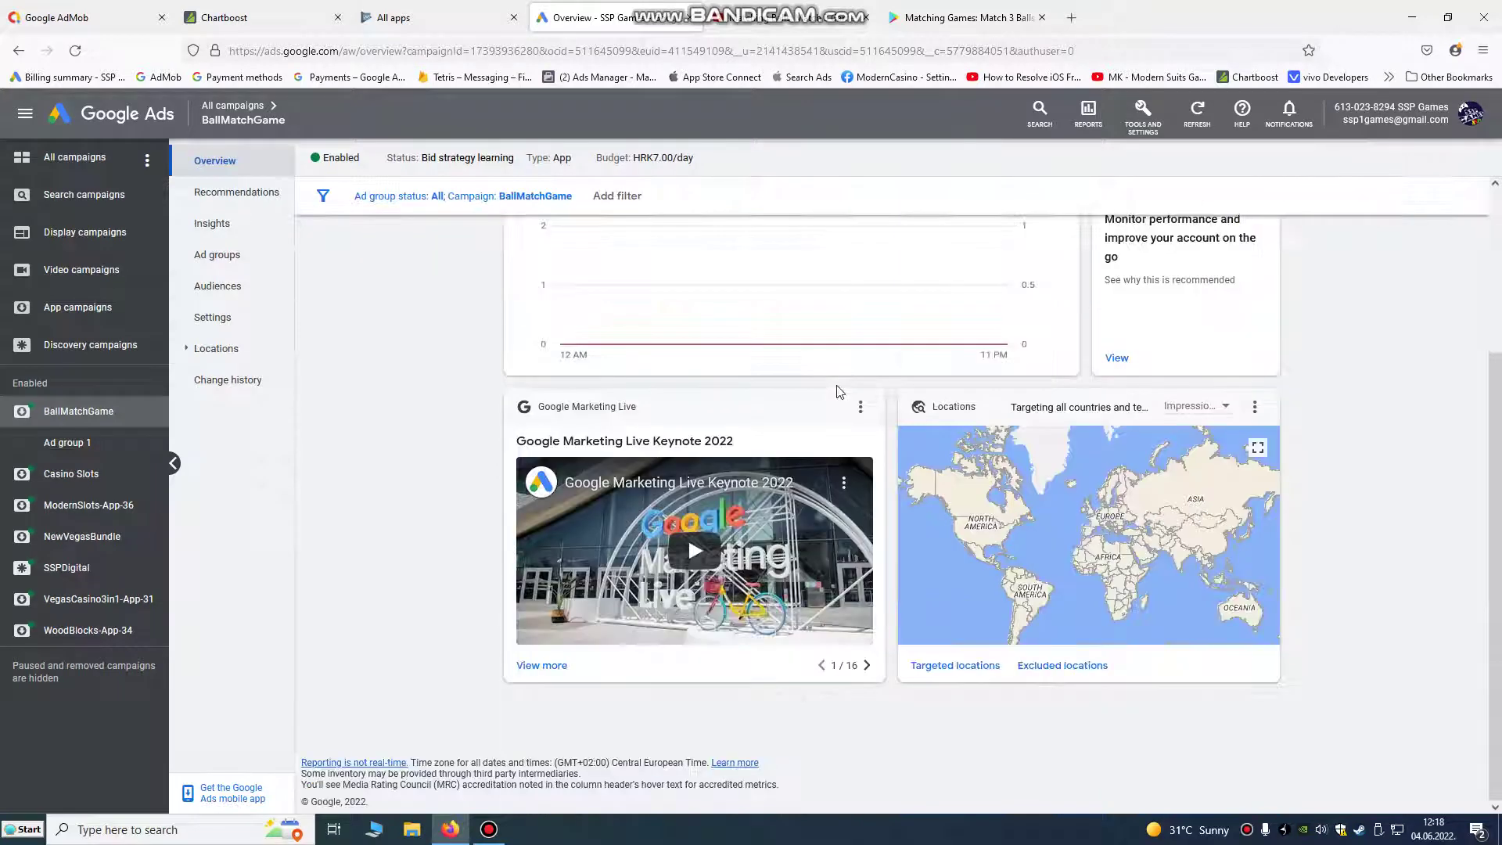
scroll(1082, 531, up, 3)
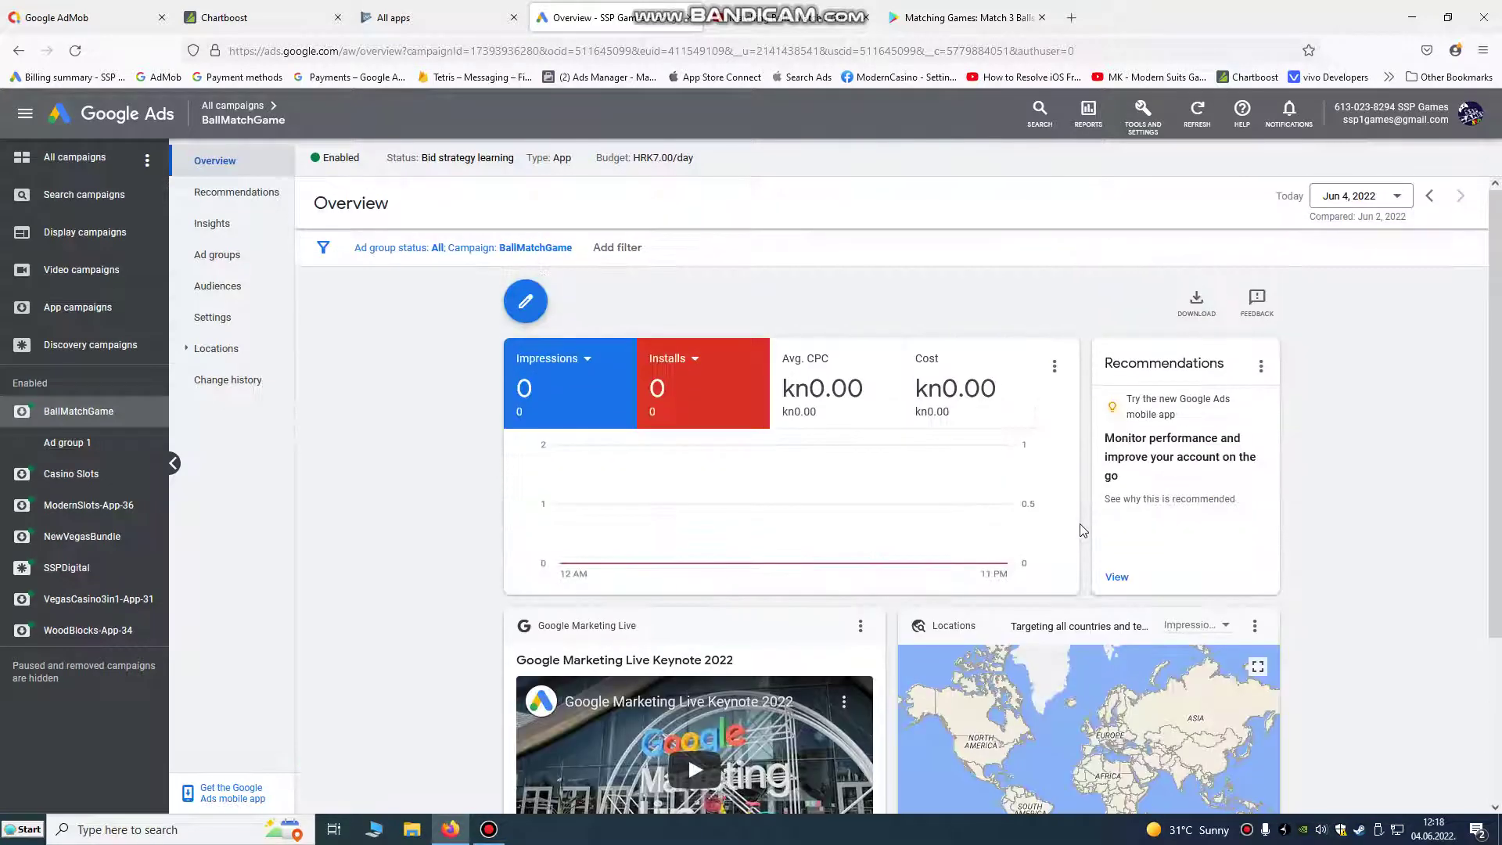
scroll(1084, 540, down, 3)
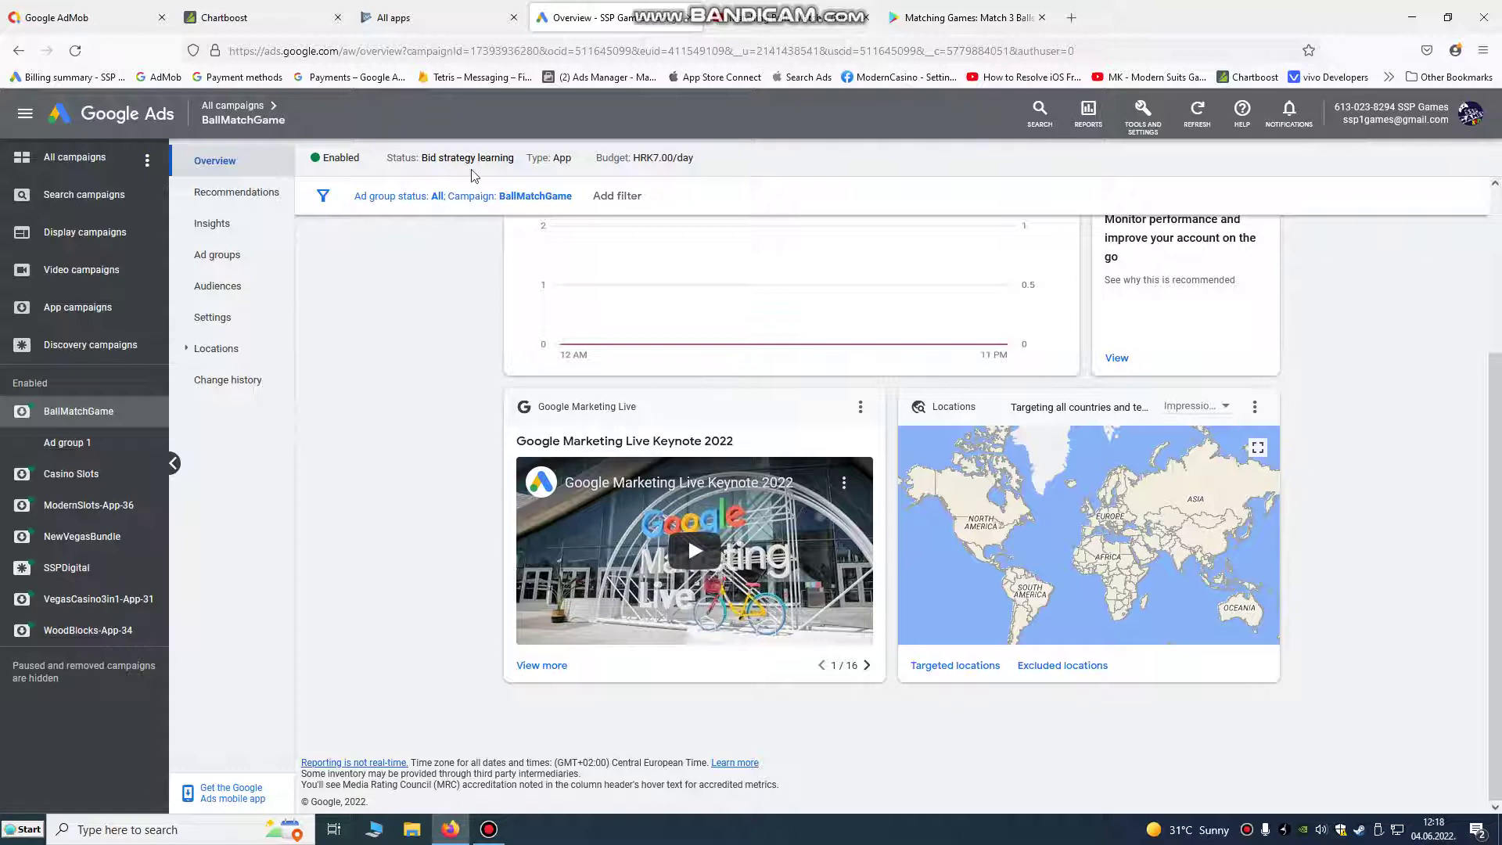
mouse_move(472, 168)
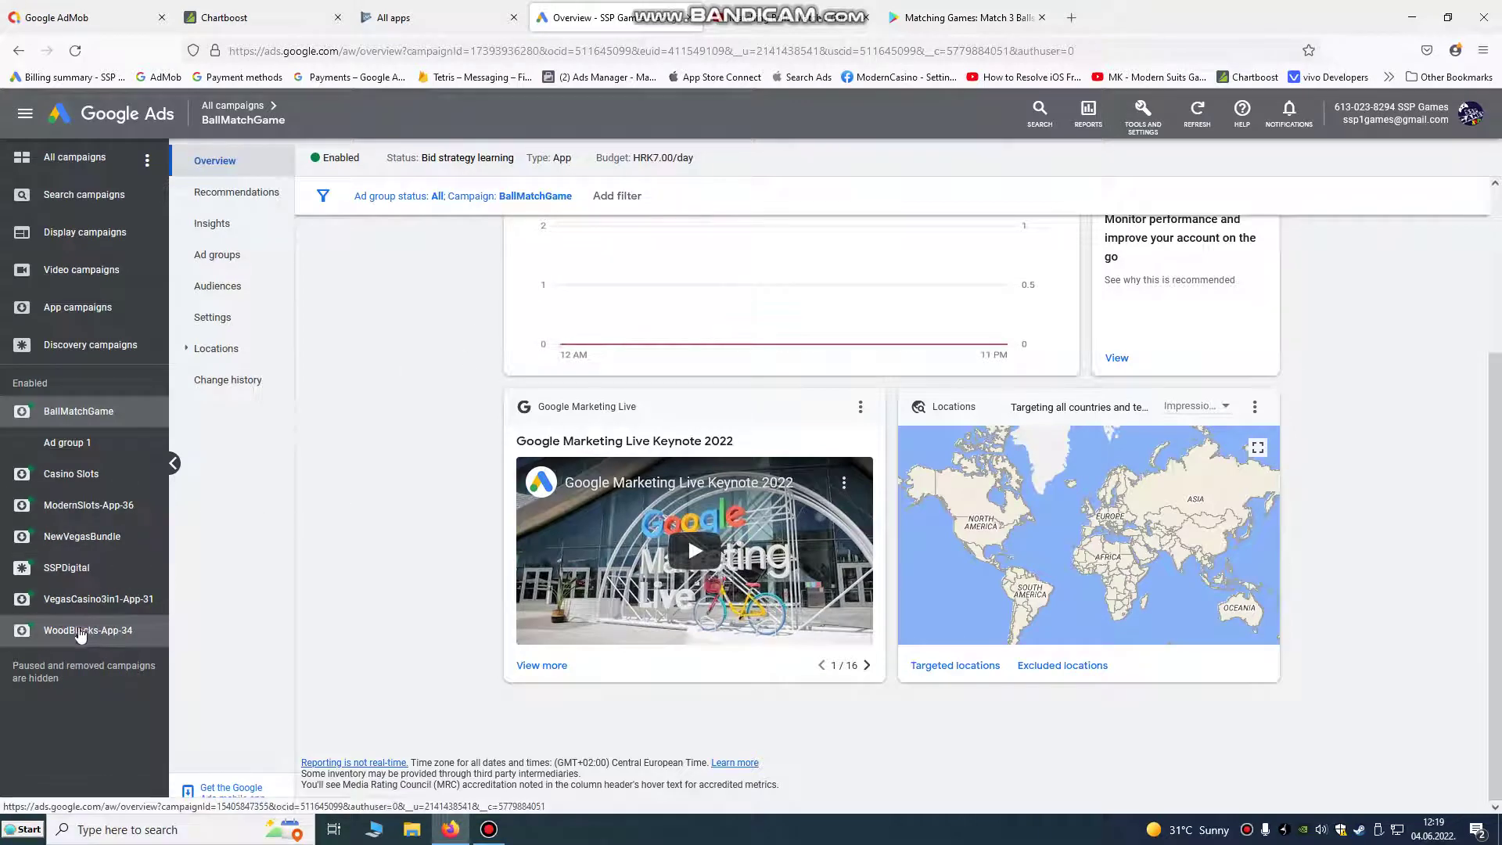
Open the WoodBlocks-App-34 campaign overview and step the report back to Jun 3, 2022
click(81, 633)
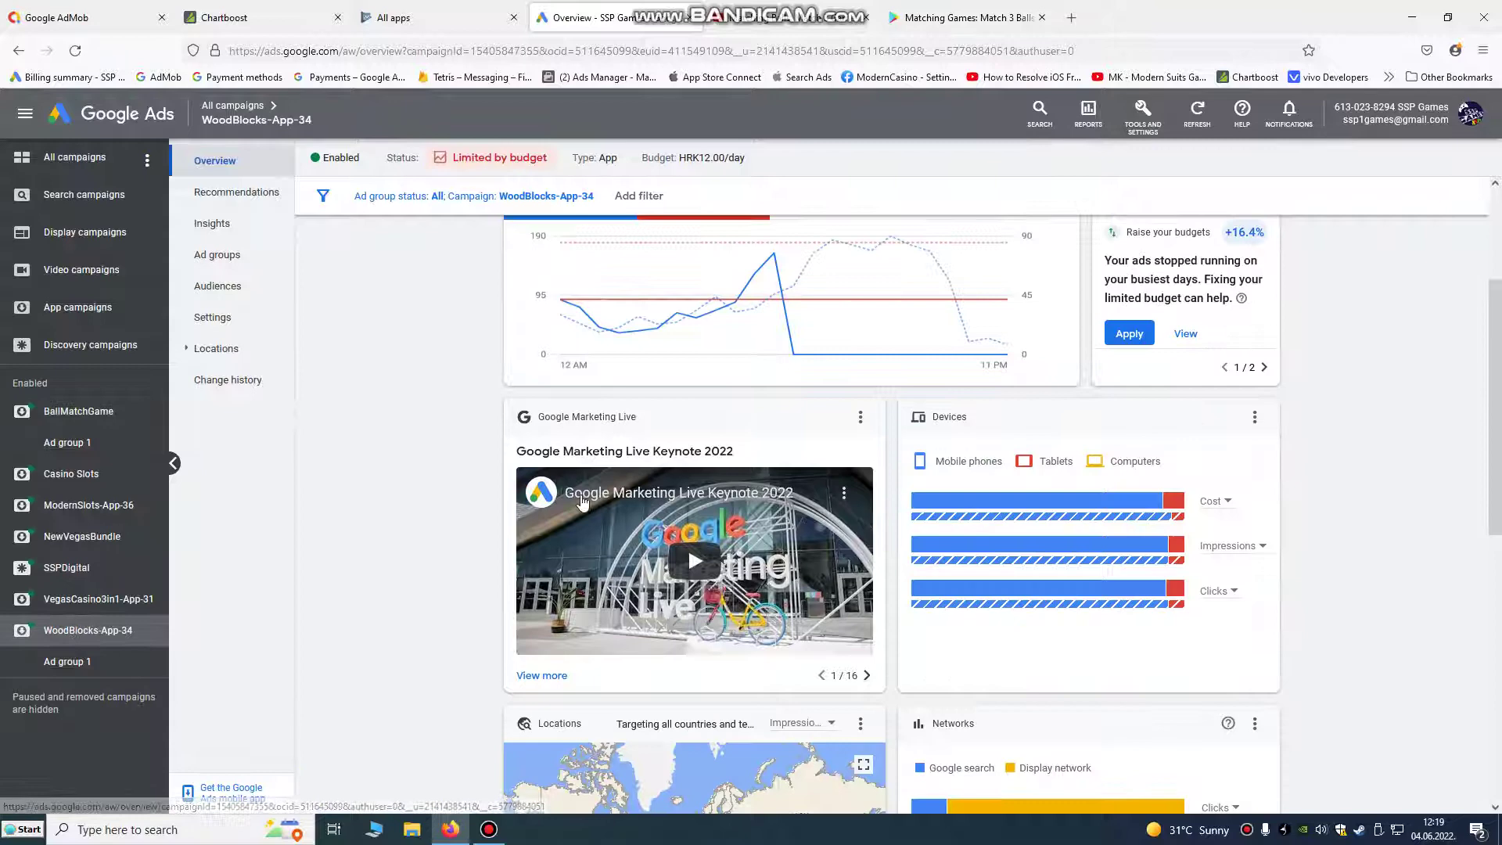
scroll(583, 502, up, 3)
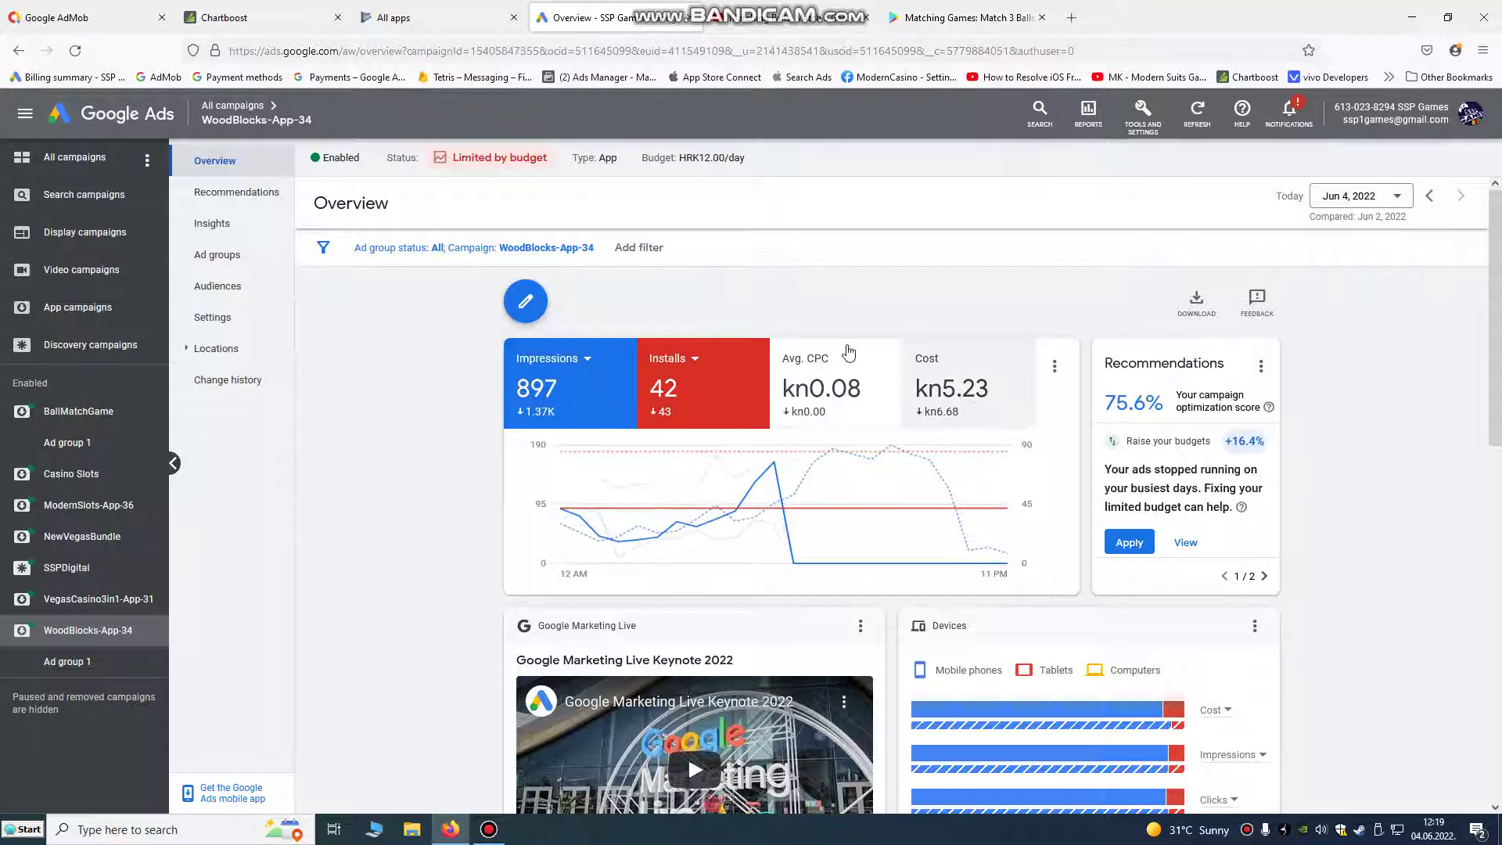
click(1430, 196)
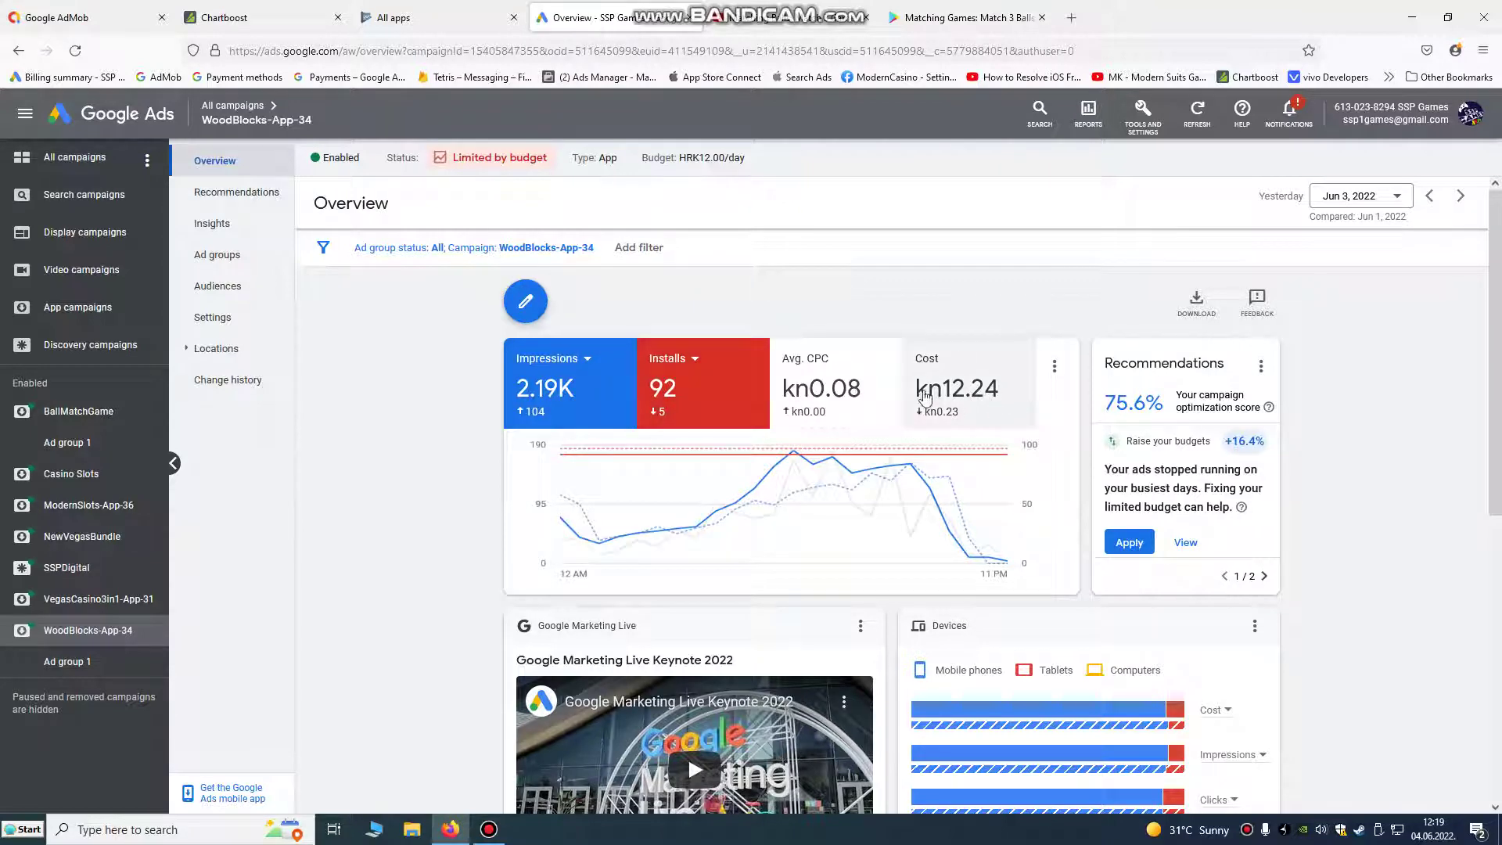
Browse the overview charts showing 2.19K impressions and 92 installs
scroll(983, 403, down, 3)
scroll(983, 403, up, 6)
scroll(956, 386, down, 10)
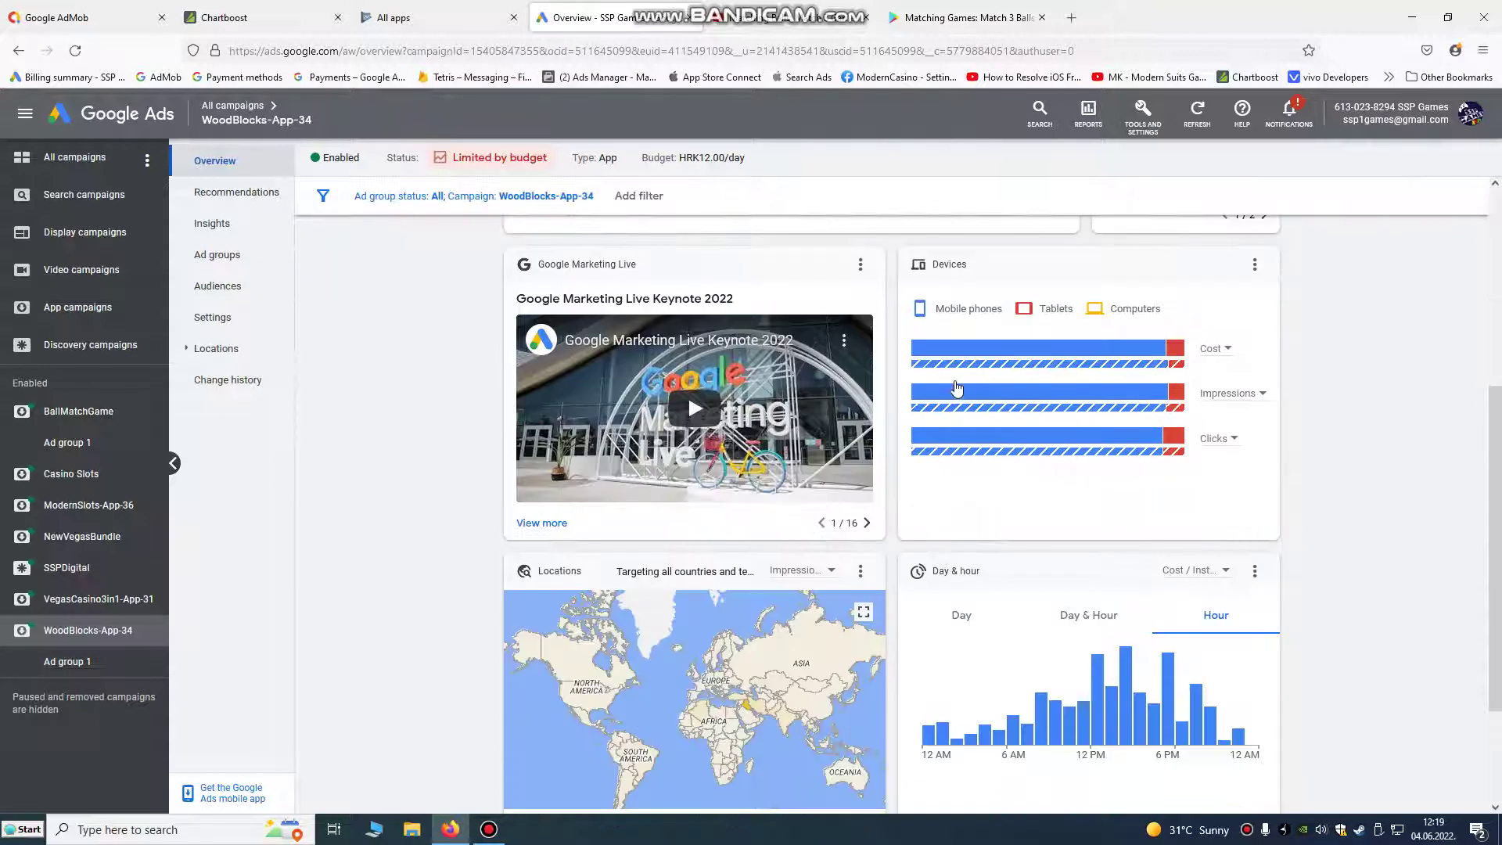
scroll(626, 547, up, 2)
scroll(641, 532, down, 2)
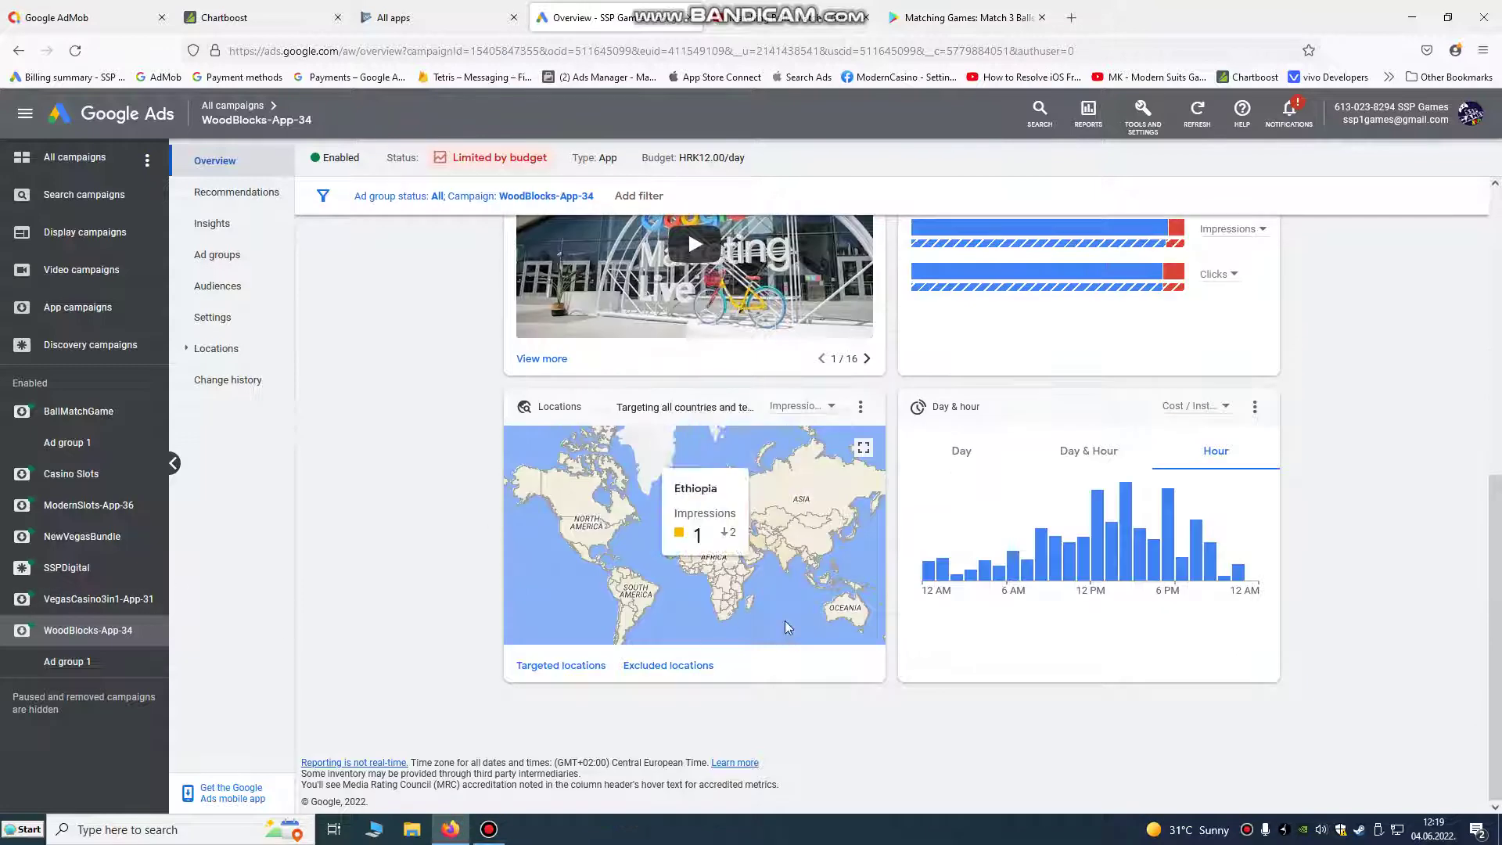
mouse_move(1137, 572)
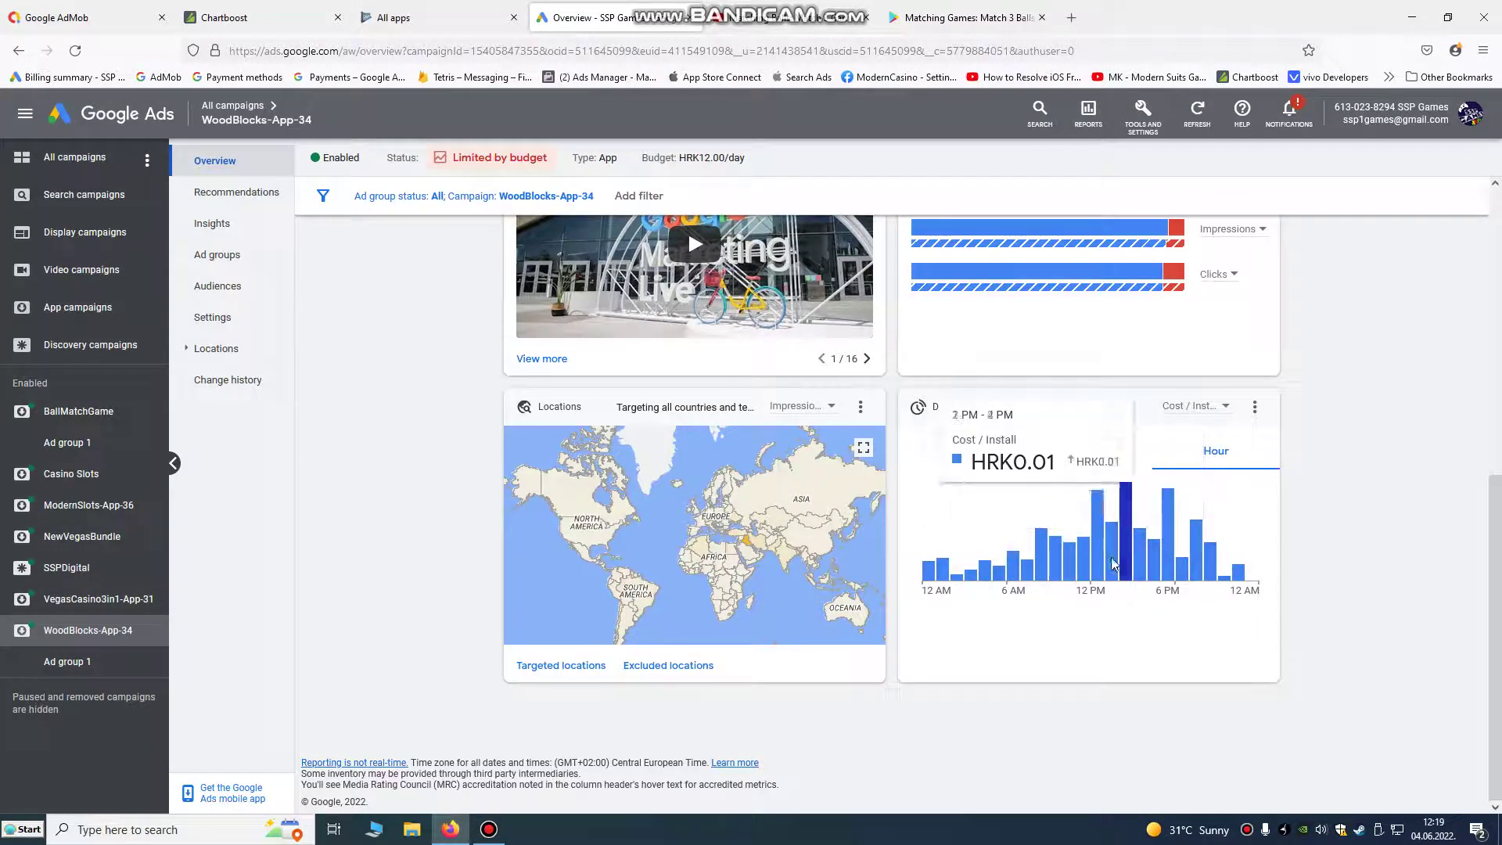
mouse_move(1035, 562)
mouse_move(750, 546)
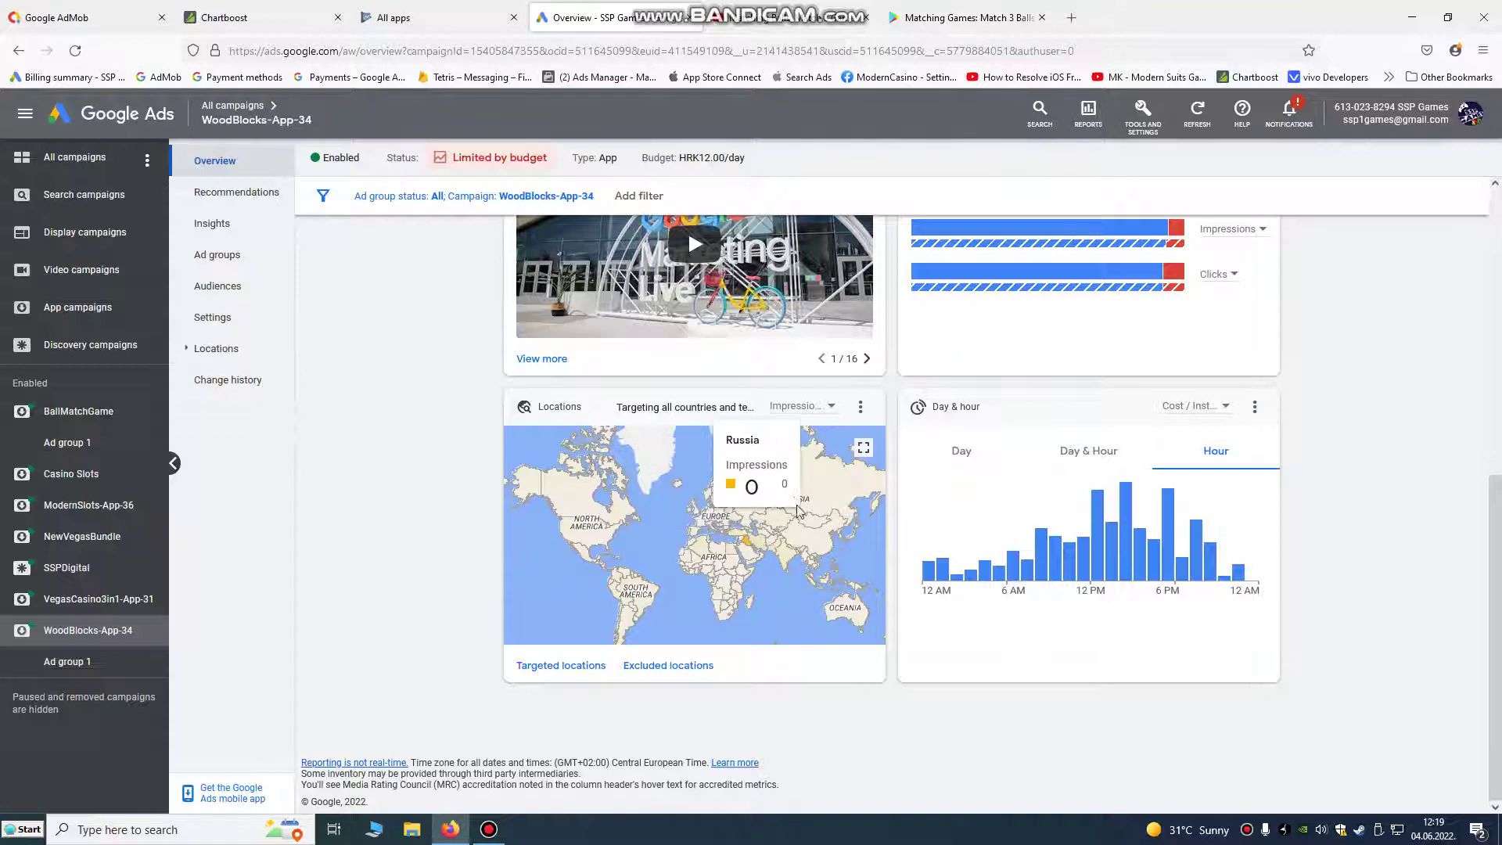
scroll(795, 540, up, 3)
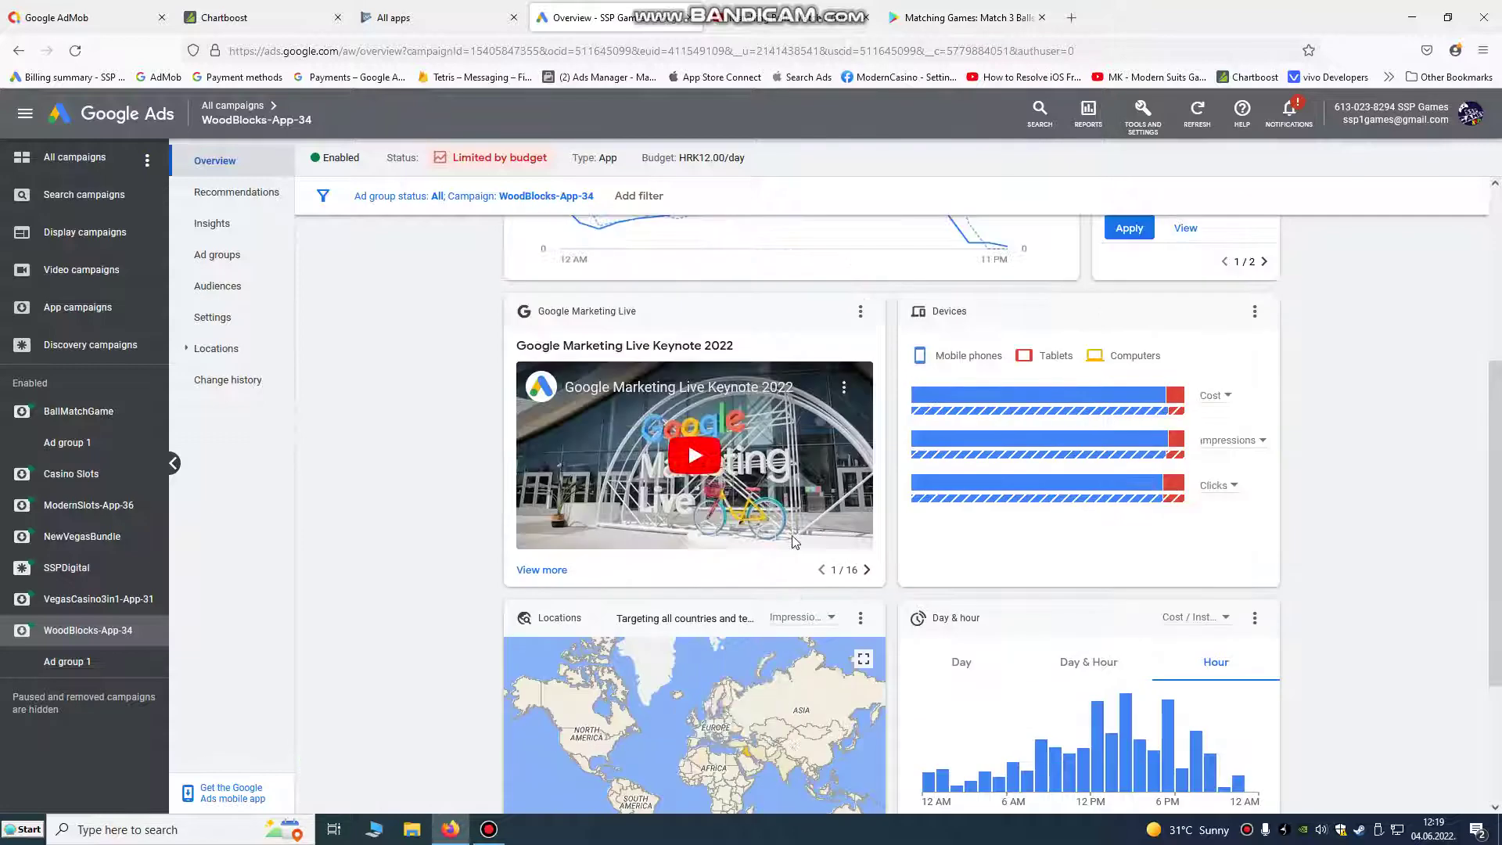
scroll(795, 540, up, 4)
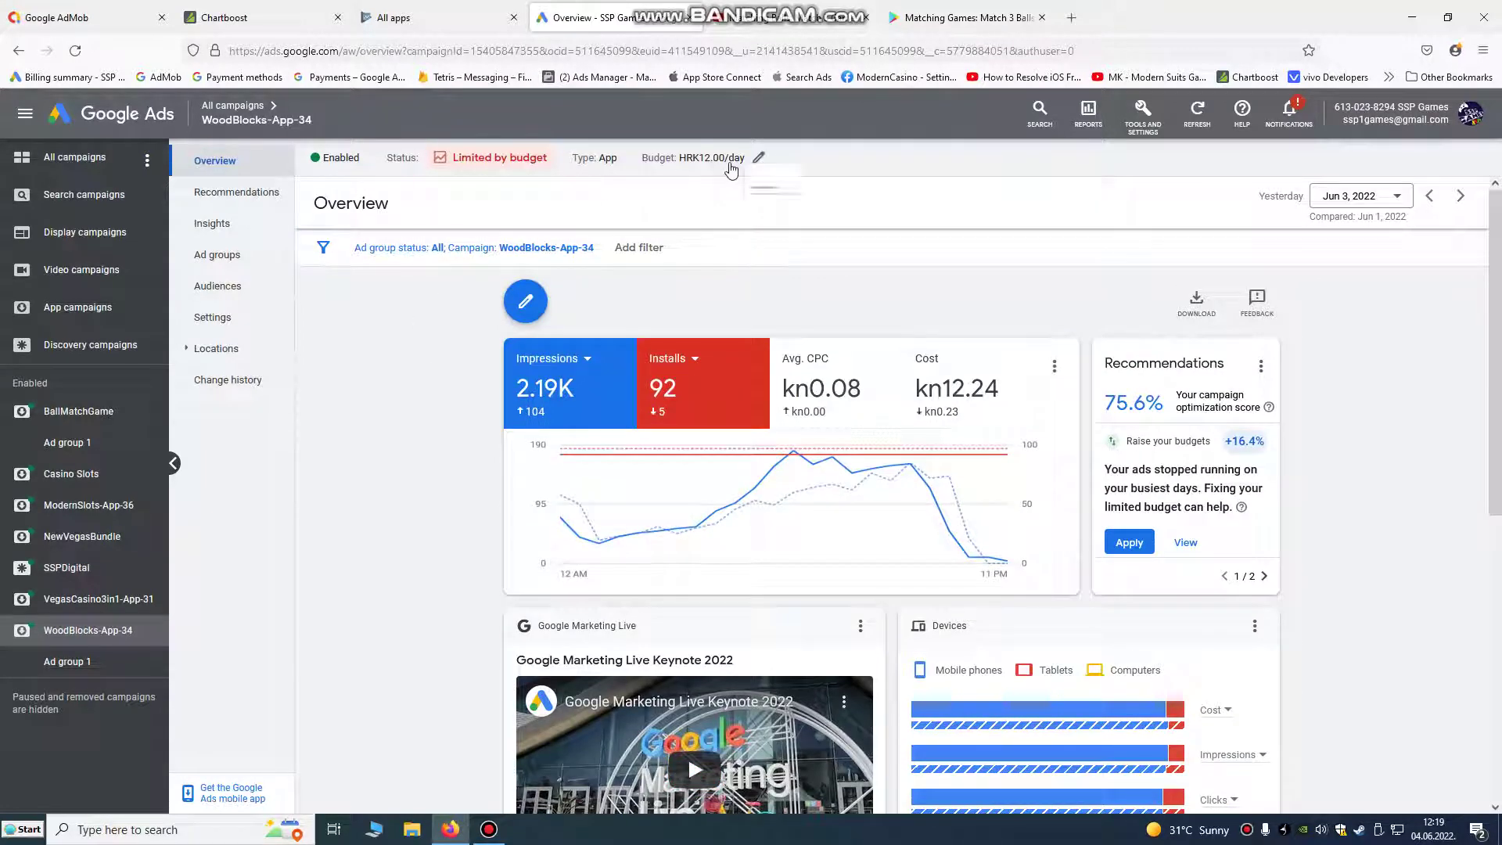
click(756, 162)
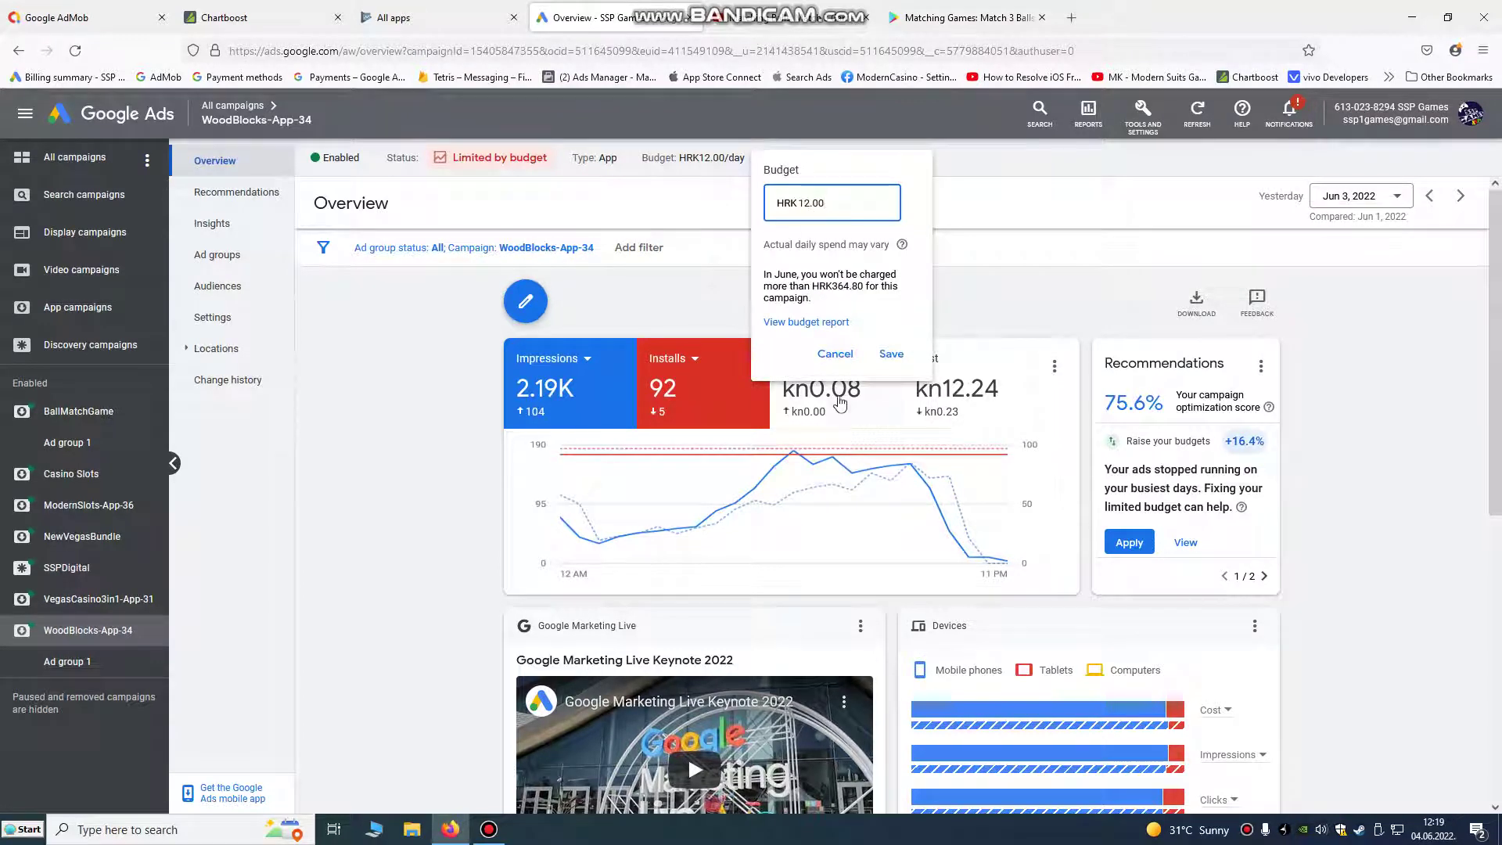
click(833, 357)
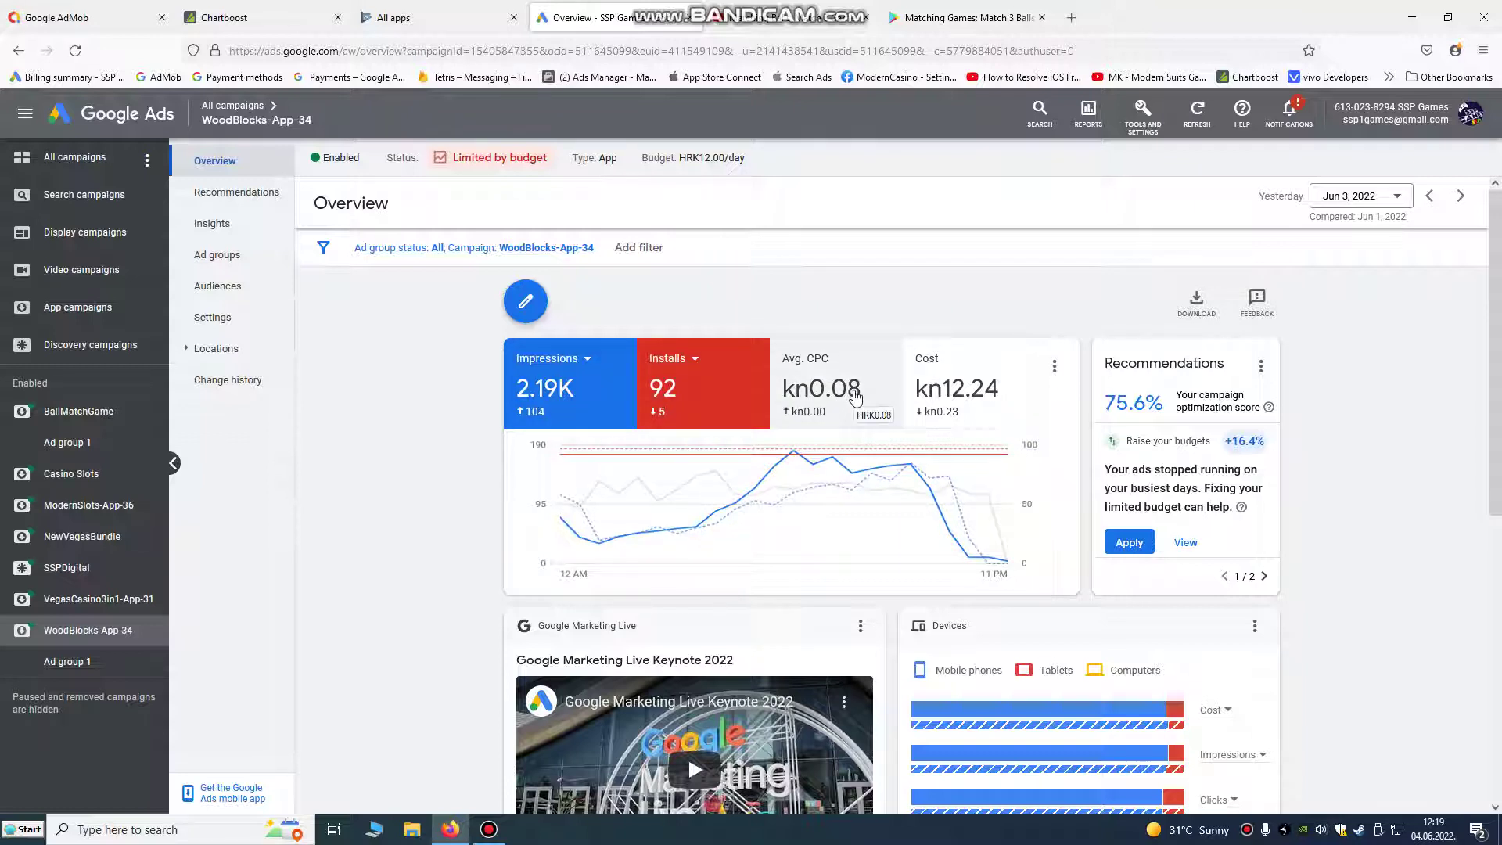
Switch to the BallMatchGame campaign overview for Jun 3, 2022, with zero impressions, installs and cost
click(76, 413)
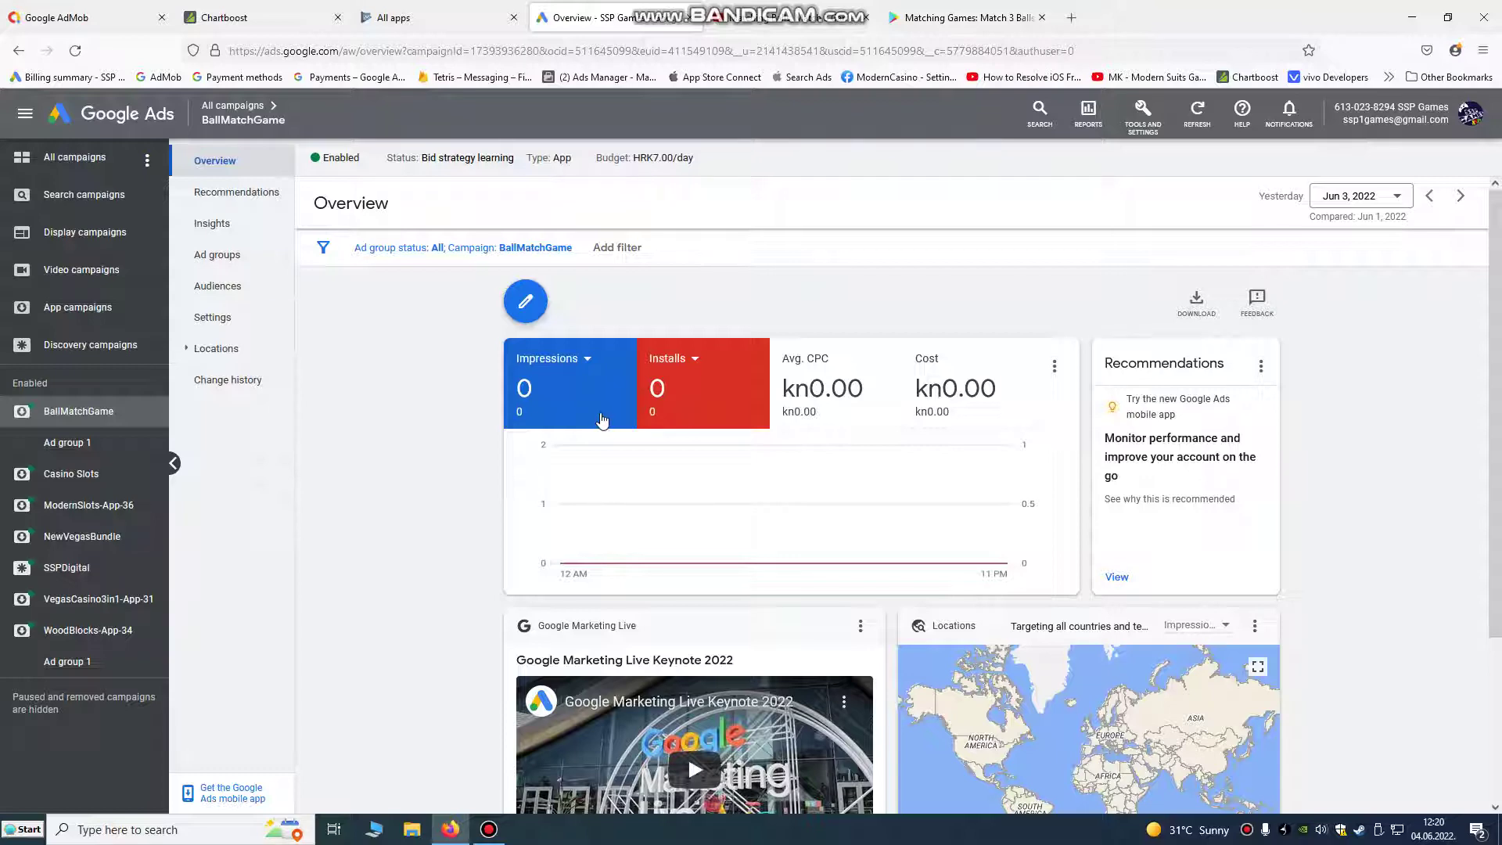
scroll(601, 421, down, 1)
scroll(602, 421, up, 1)
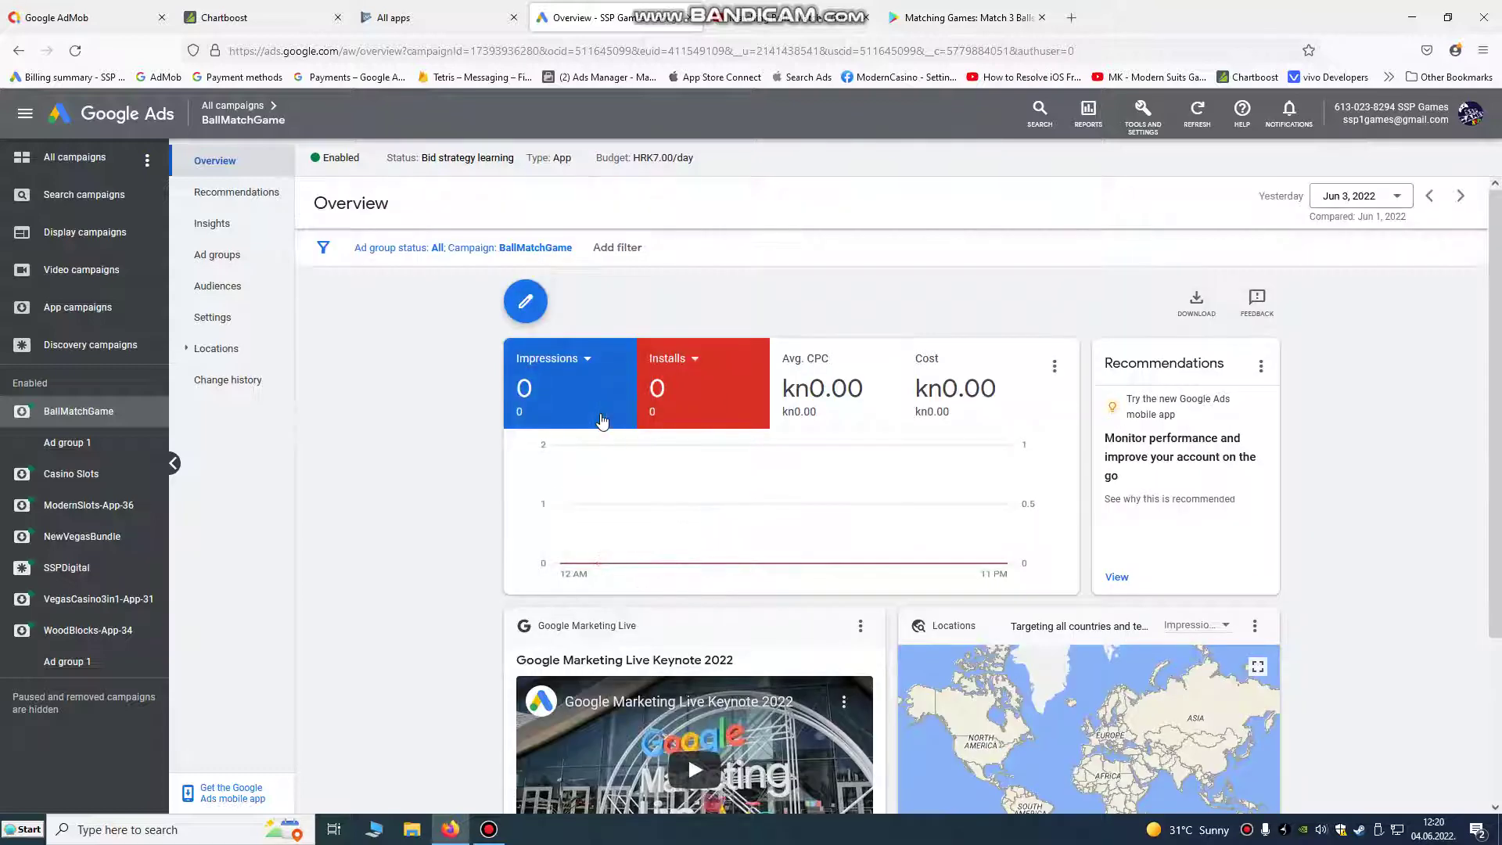